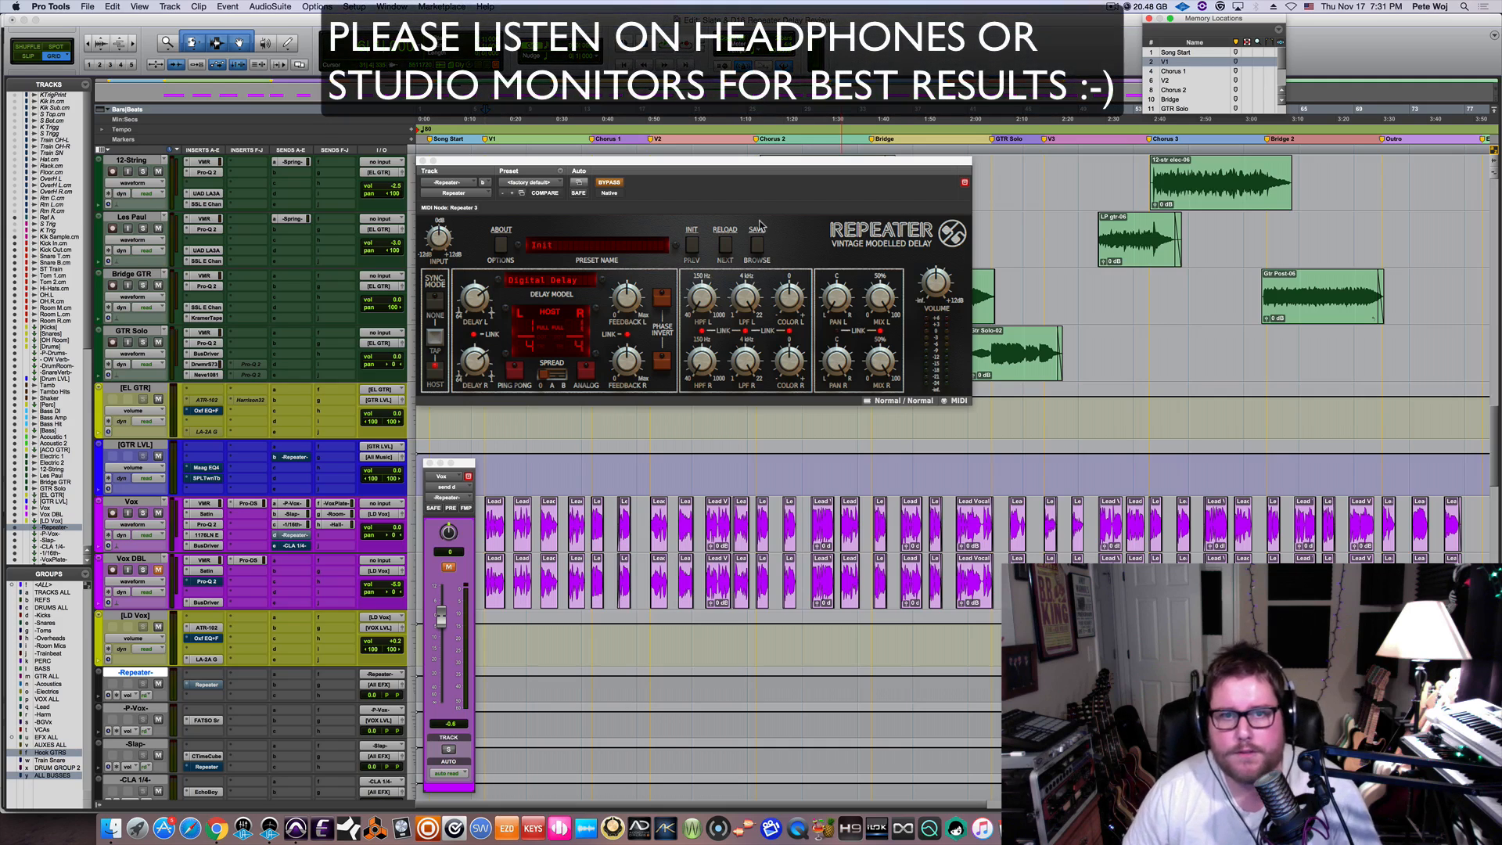
Play back the full mix to hear the song, and stop playback
key(space)
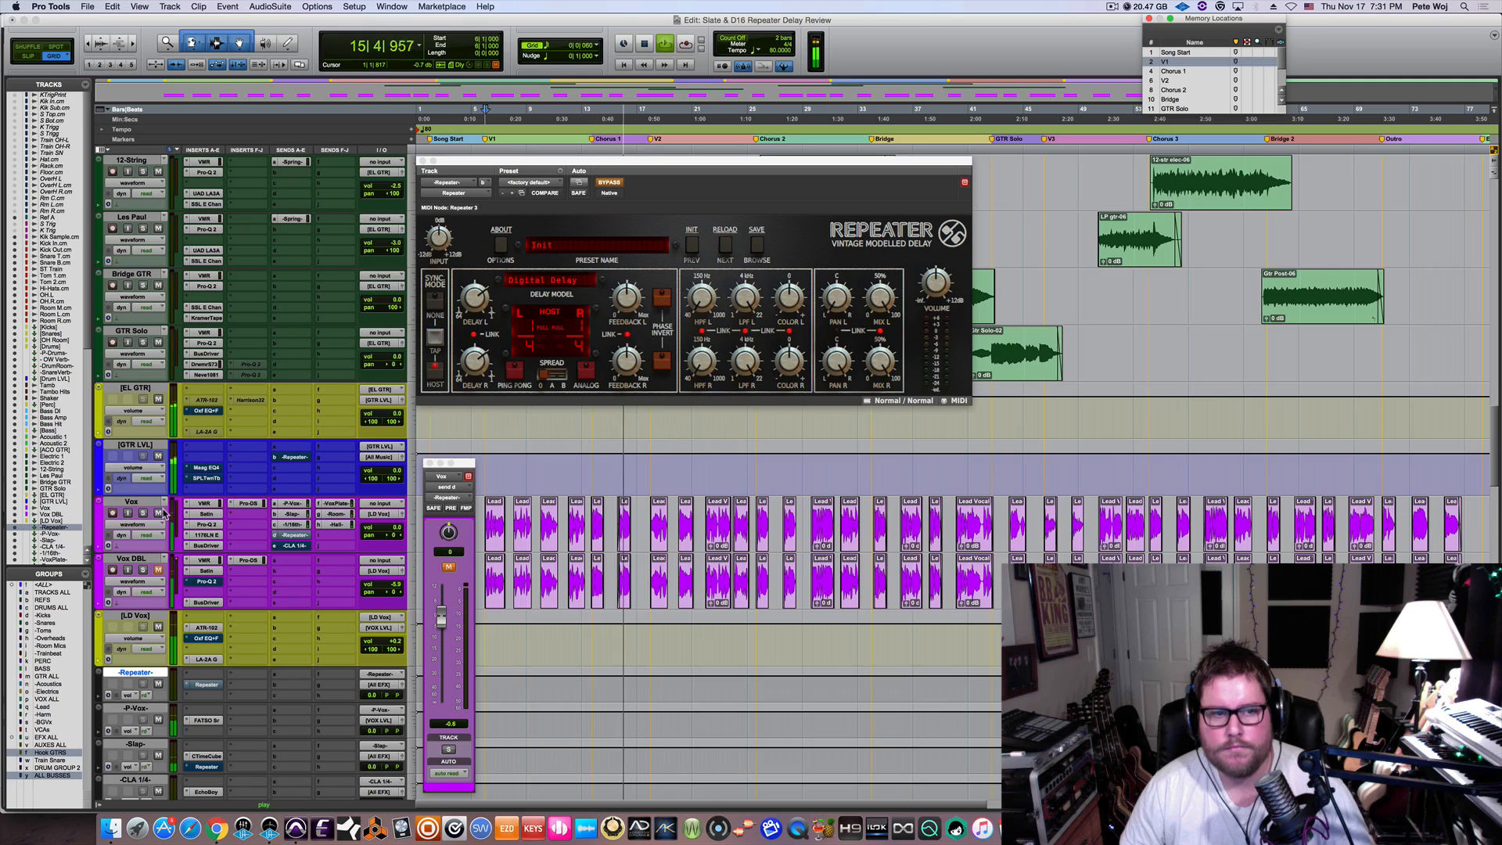
key(space)
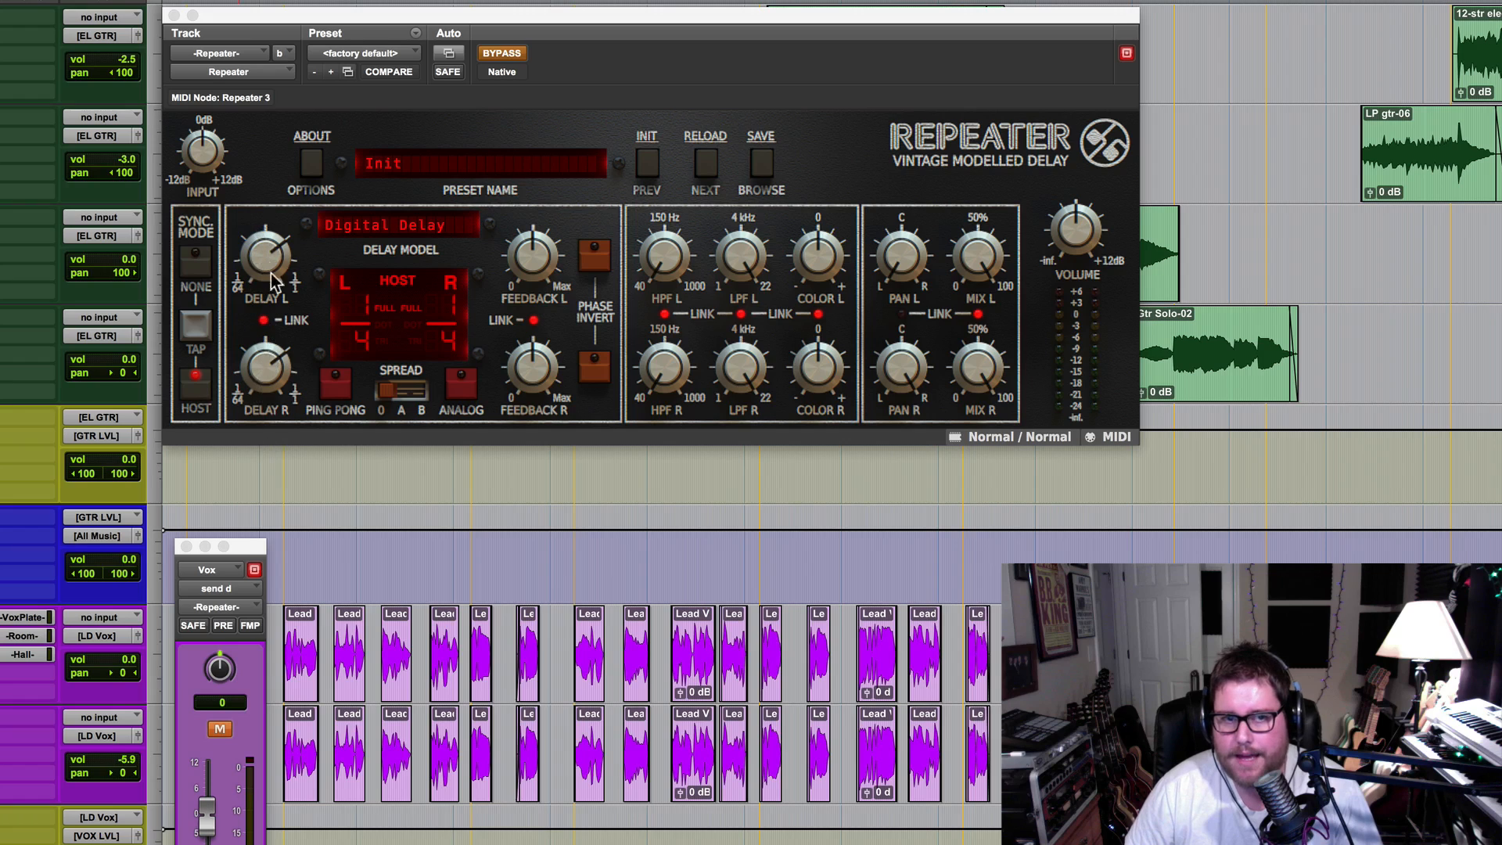
Try linked delay times of 1/64 and 1/32, switch the sync mode to None and back to Host, and return the delay to 1/4
drag(277, 277, 282, 473)
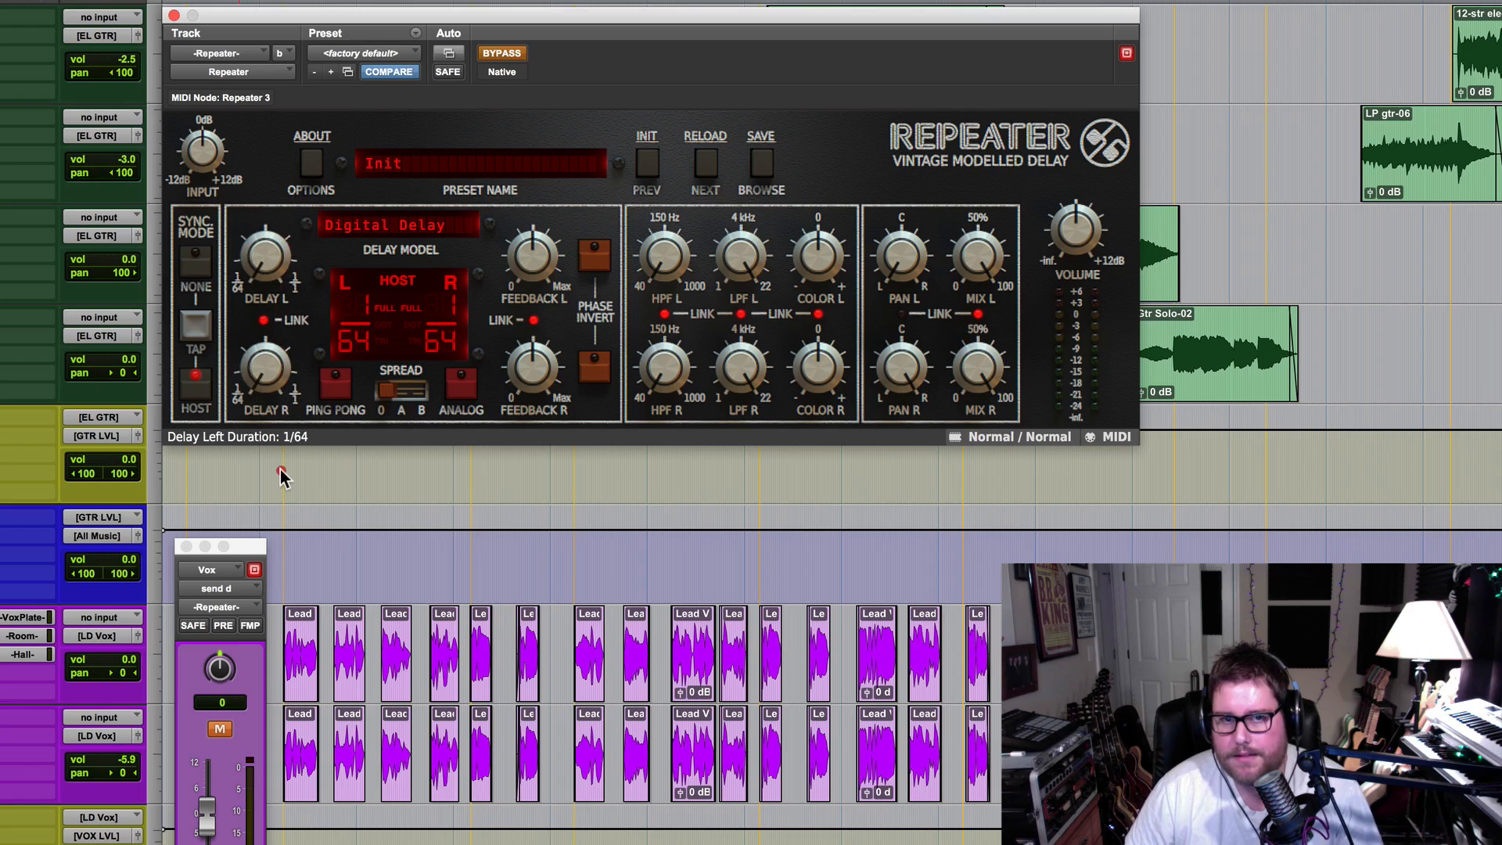
drag(291, 403, 267, 275)
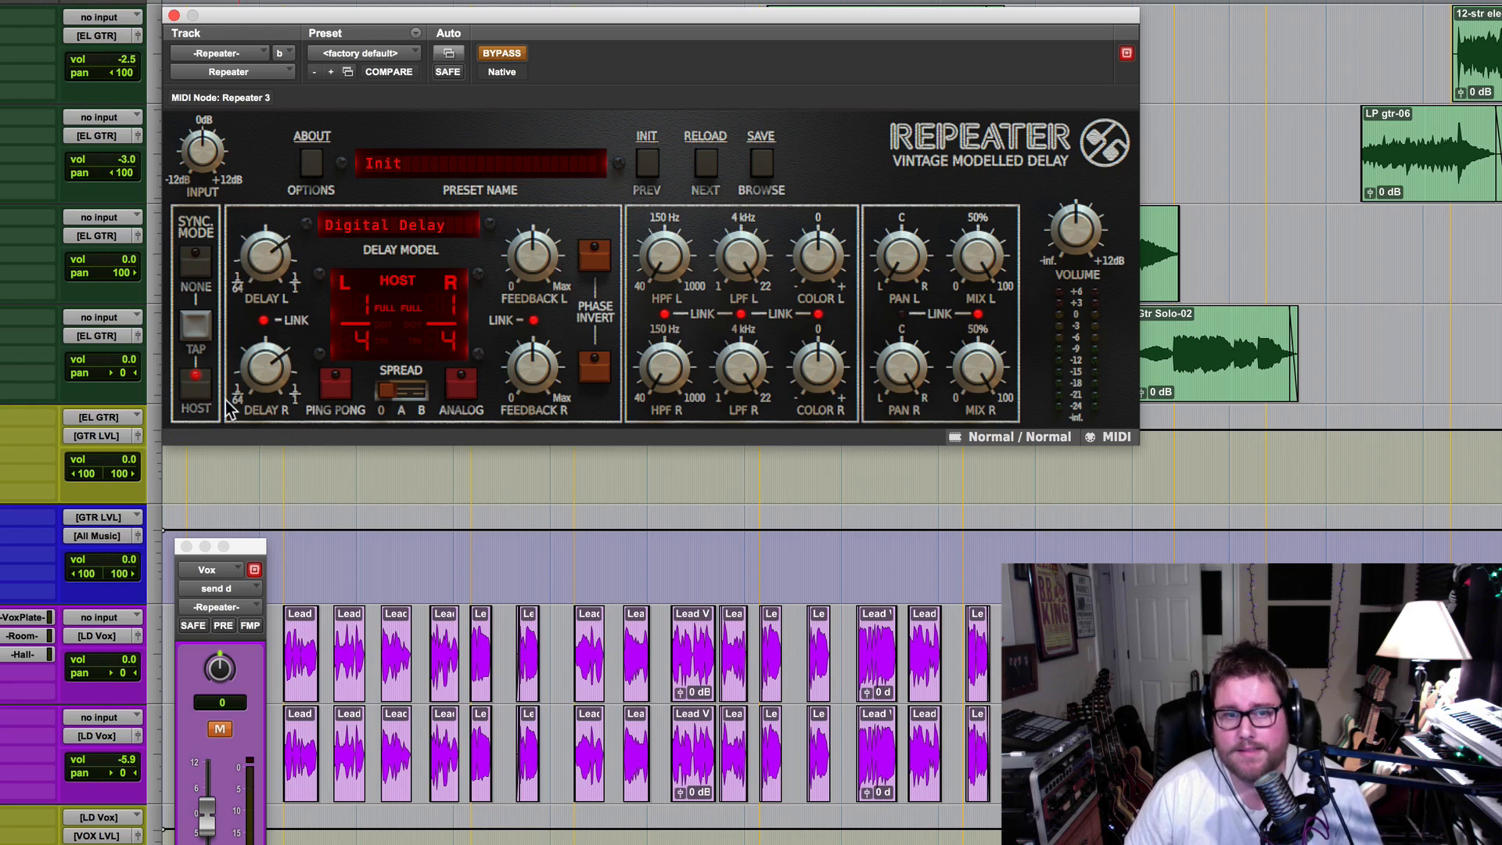
click(200, 396)
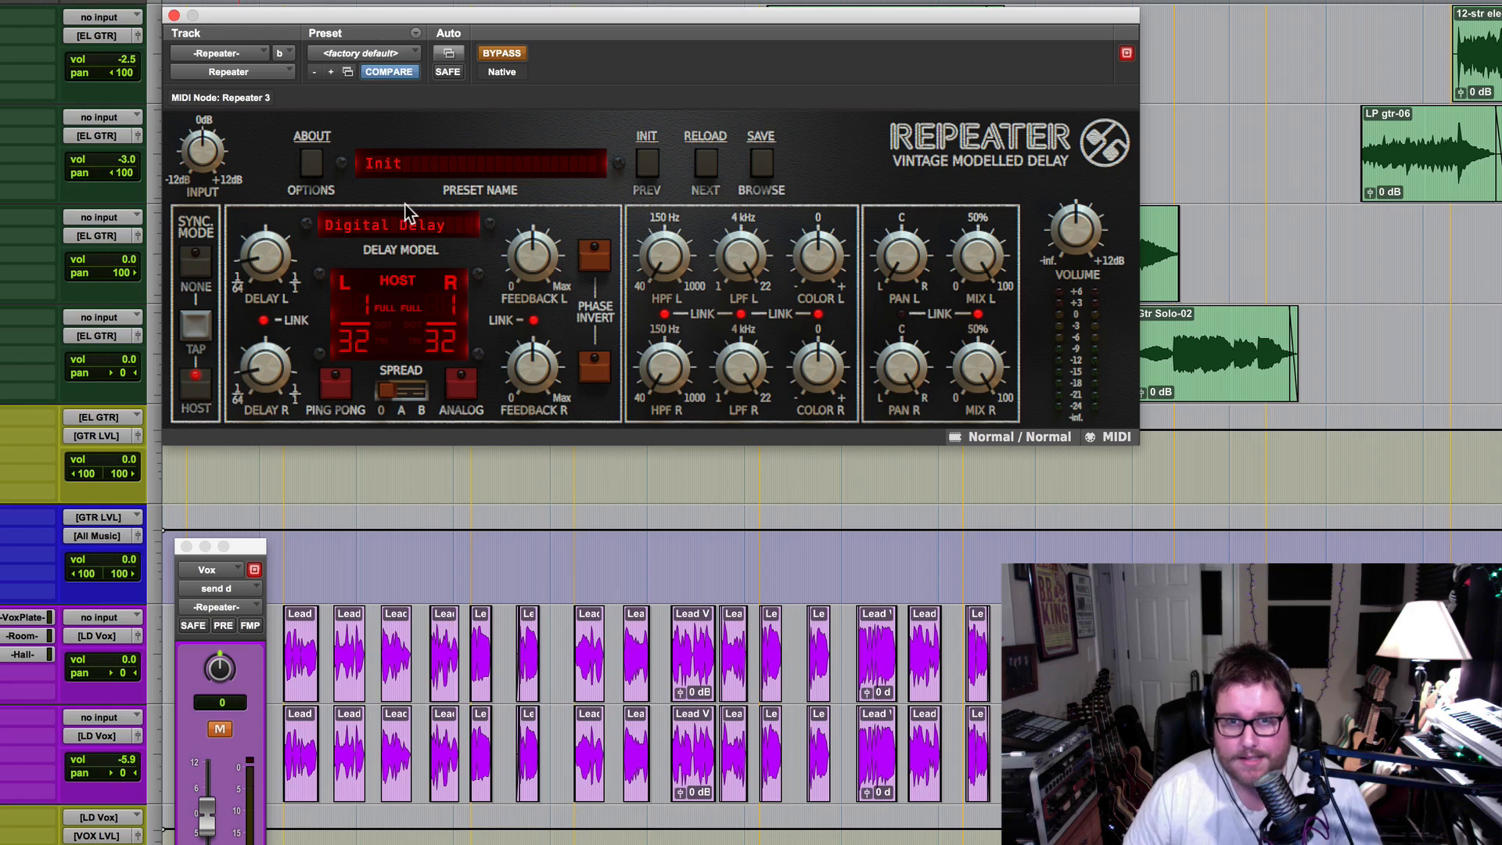
click(194, 263)
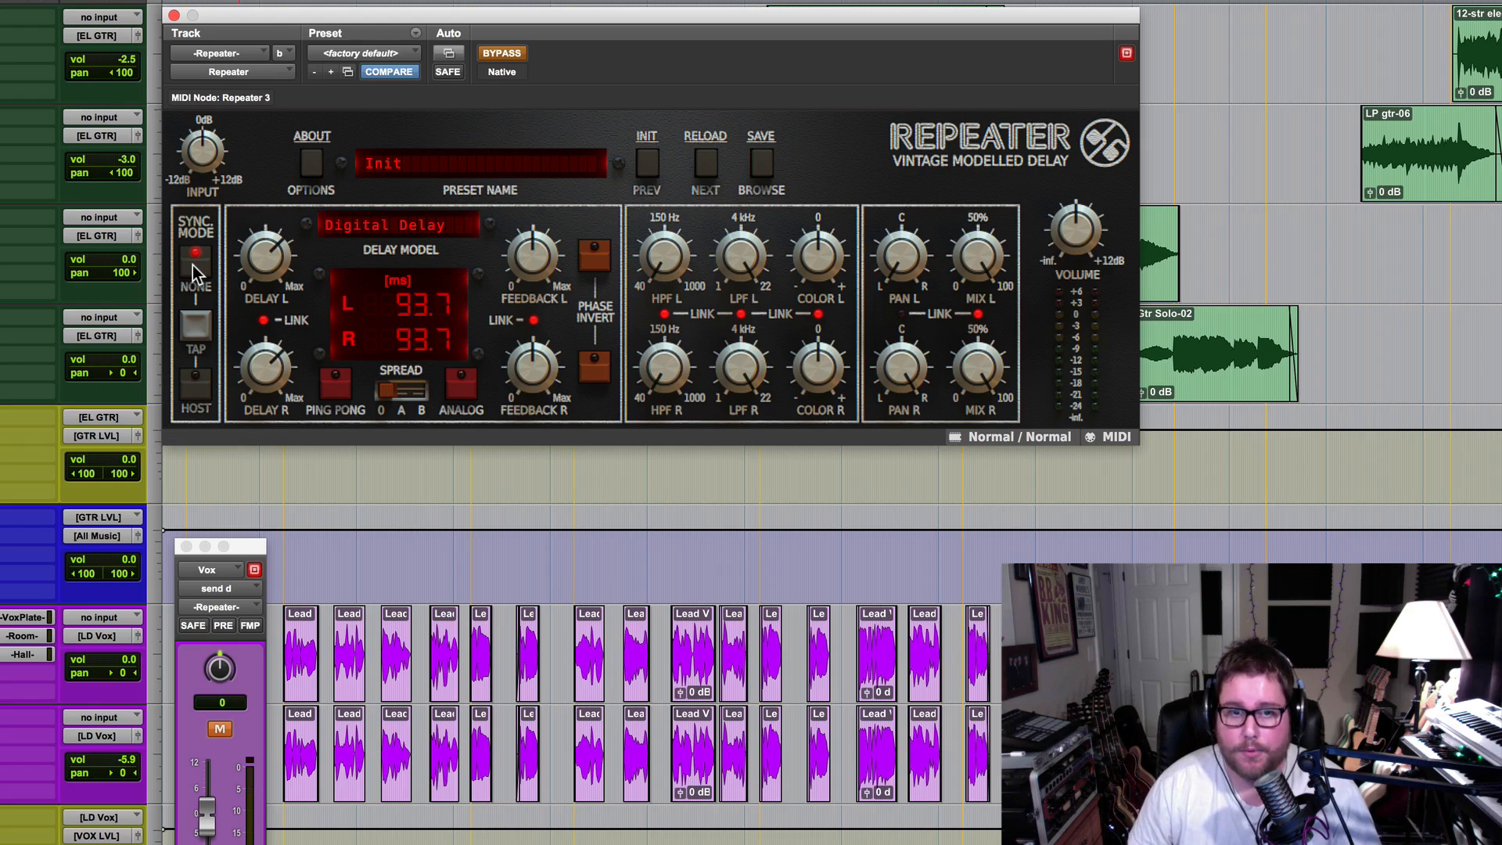
click(205, 383)
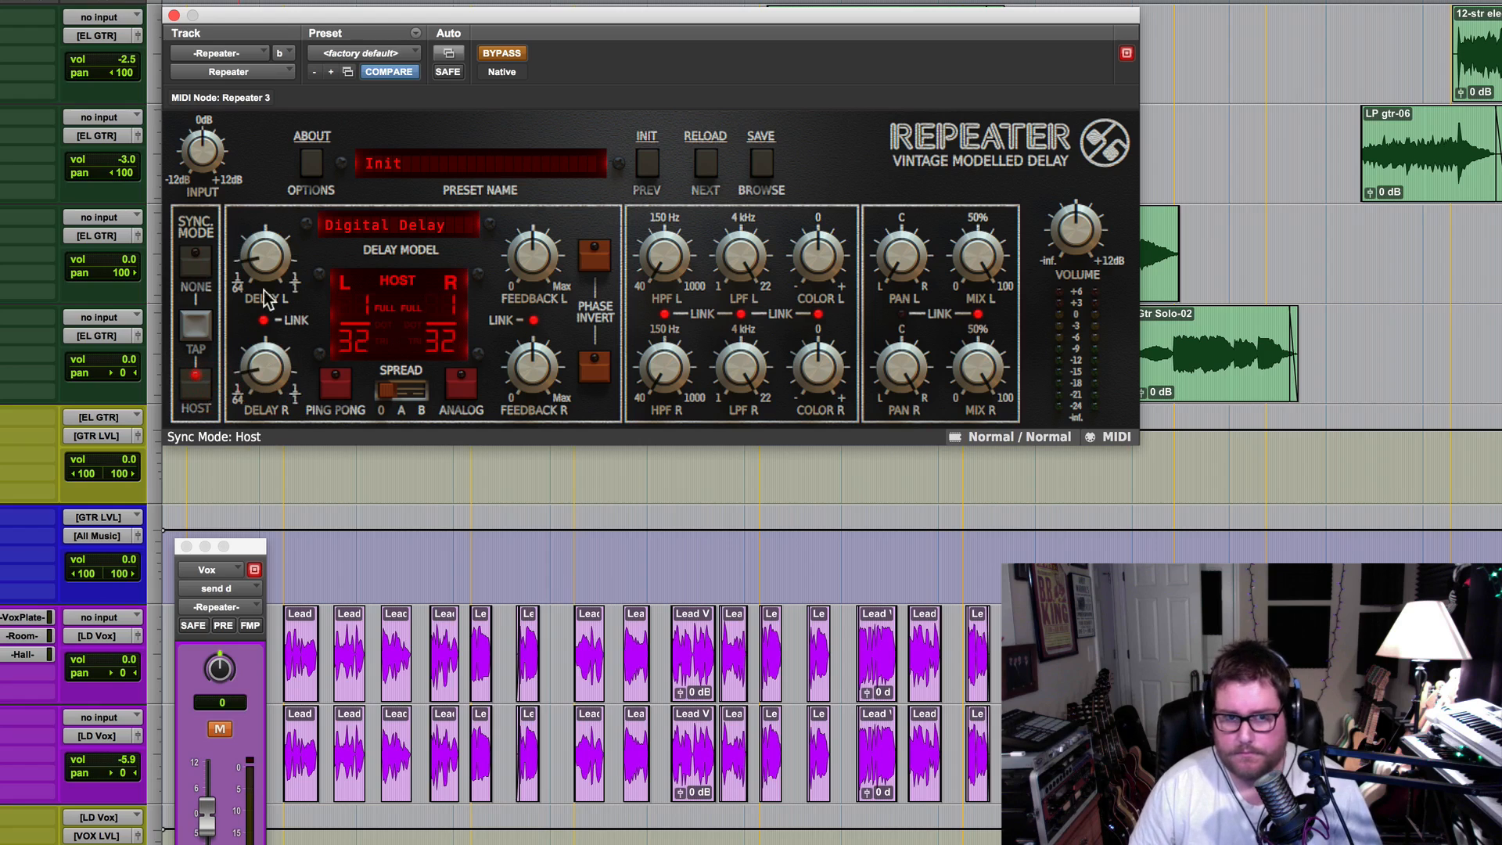
drag(263, 258, 288, 148)
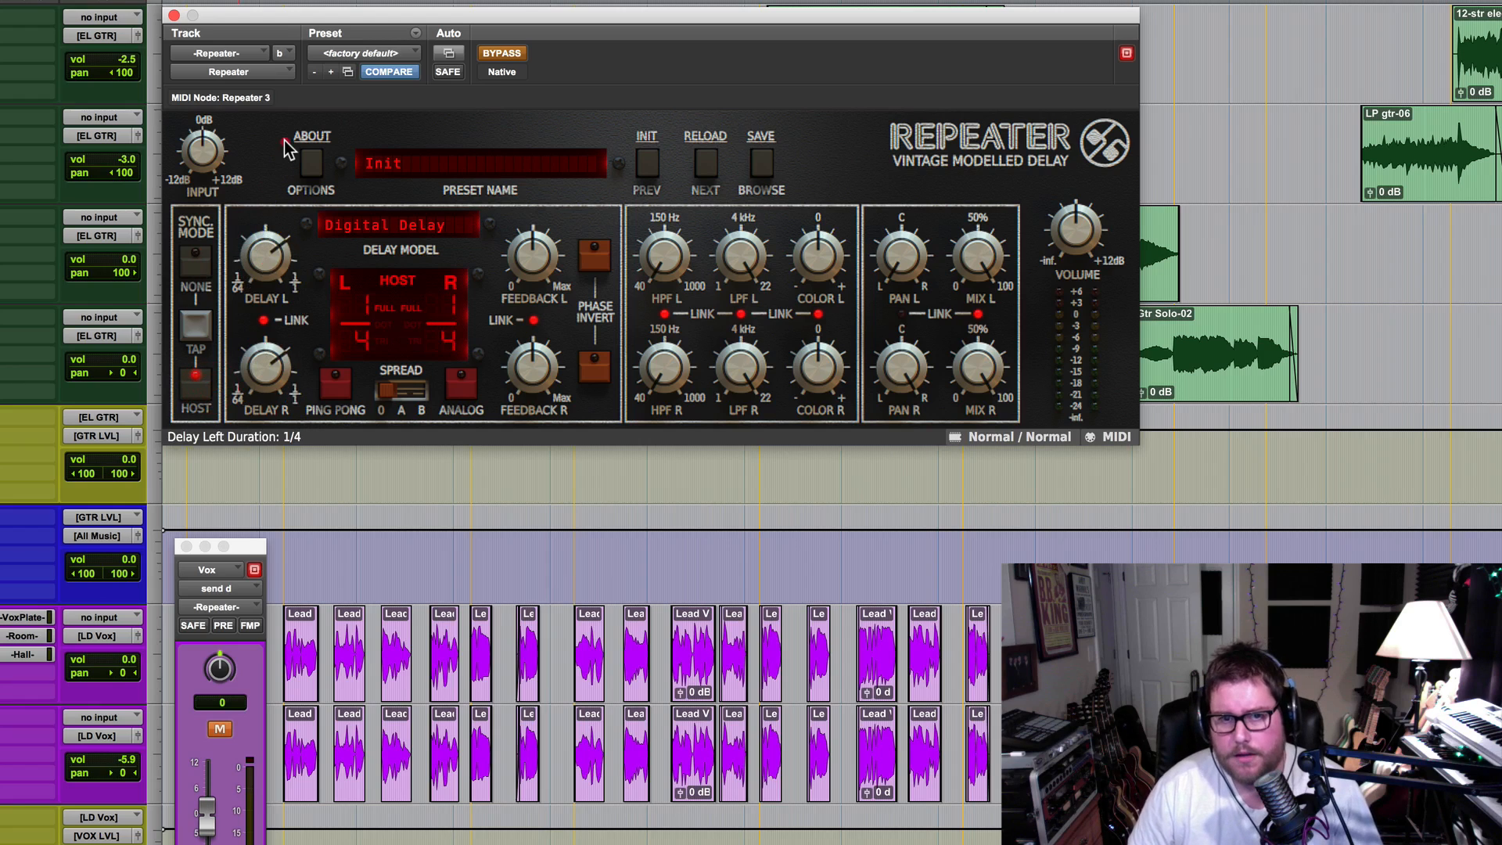
Set the sync mode to None and toggle the link between the two delay times off and on
click(196, 257)
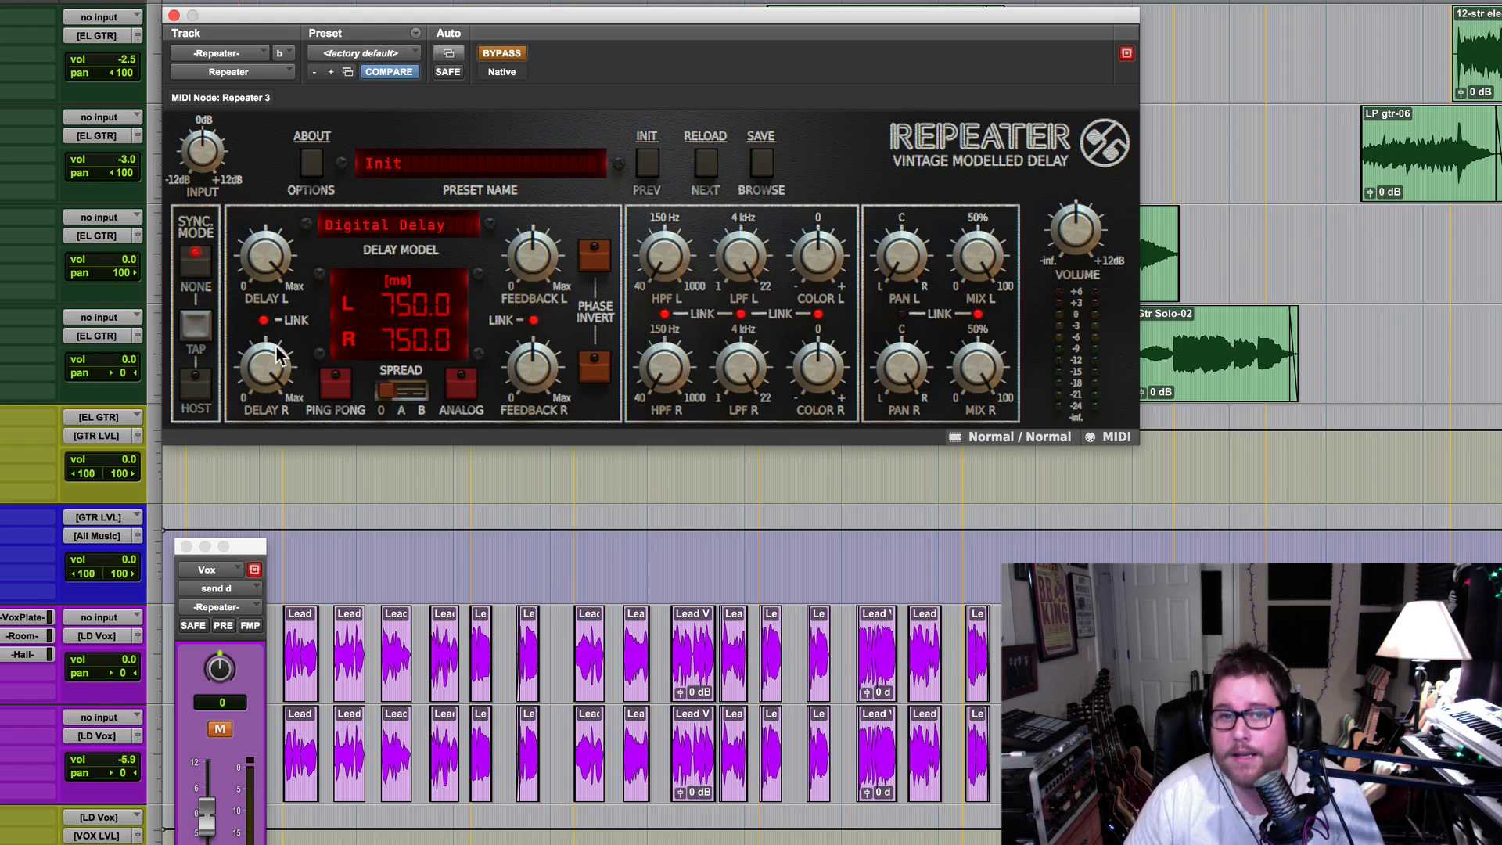
click(263, 321)
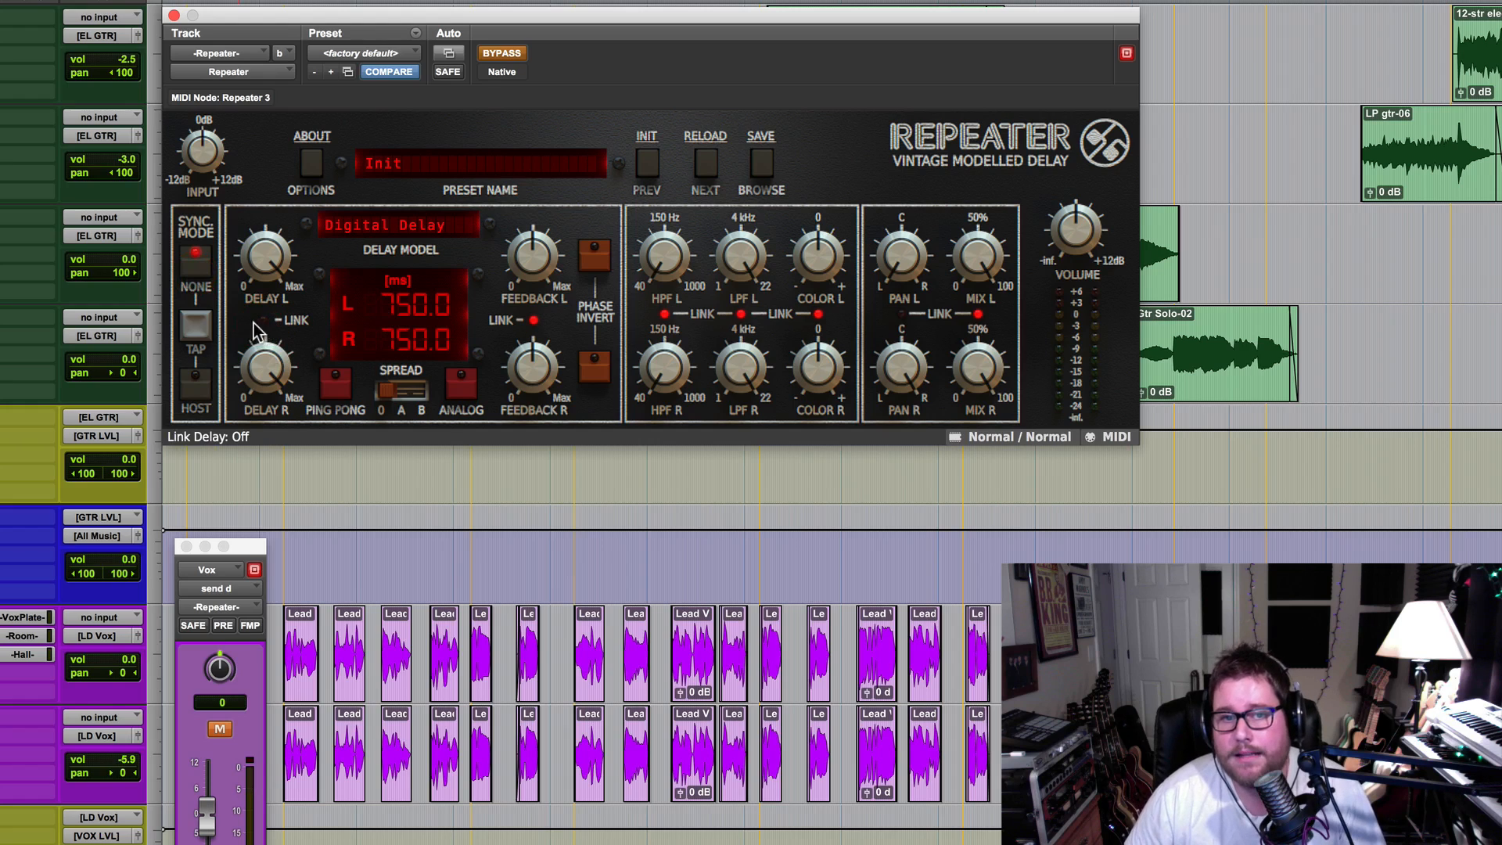
click(264, 321)
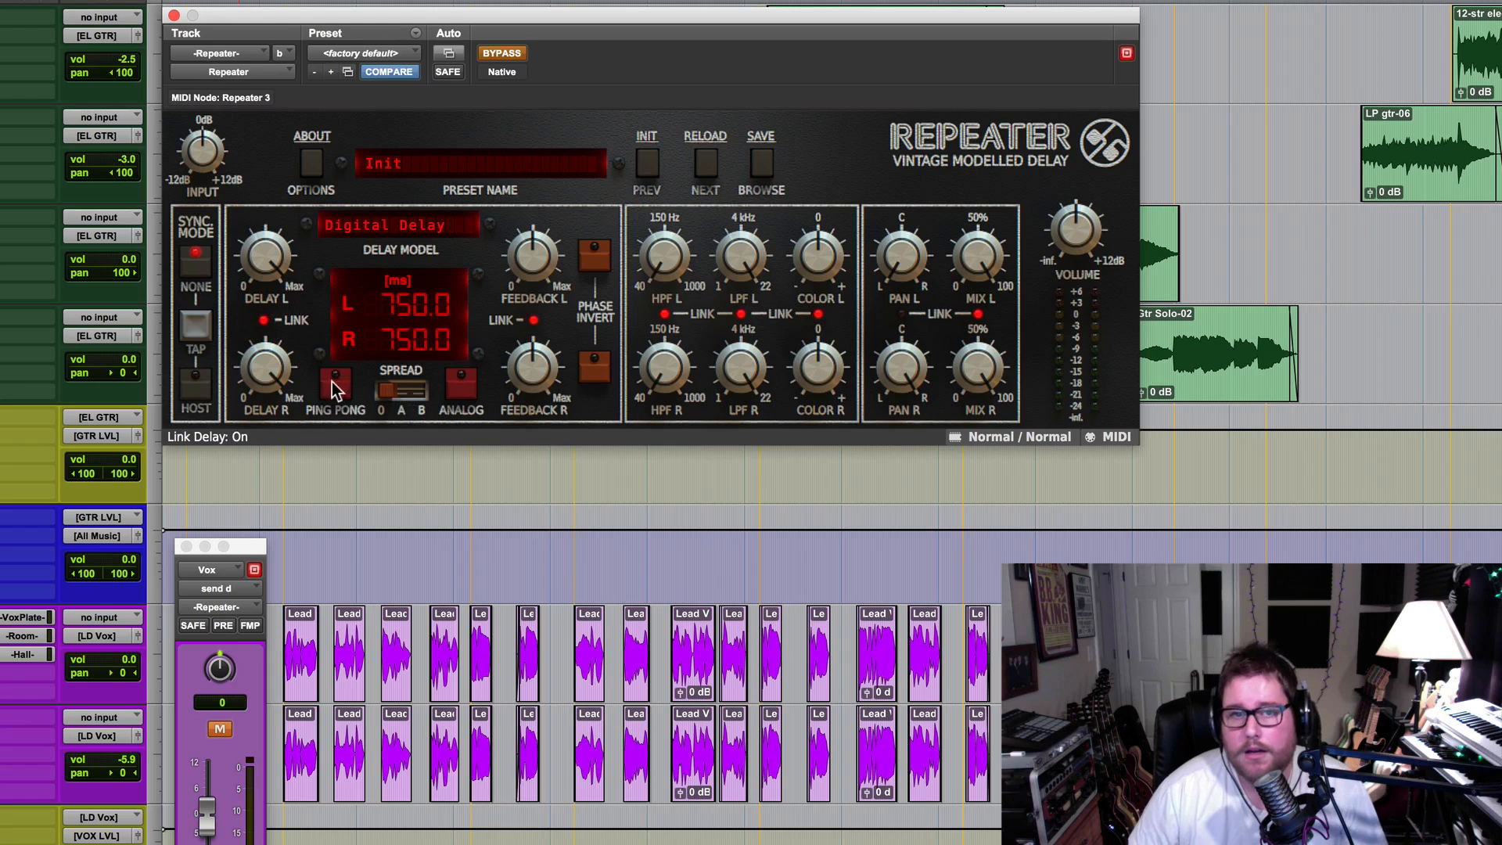
Look through the list of available delay models and close it without choosing one
click(402, 225)
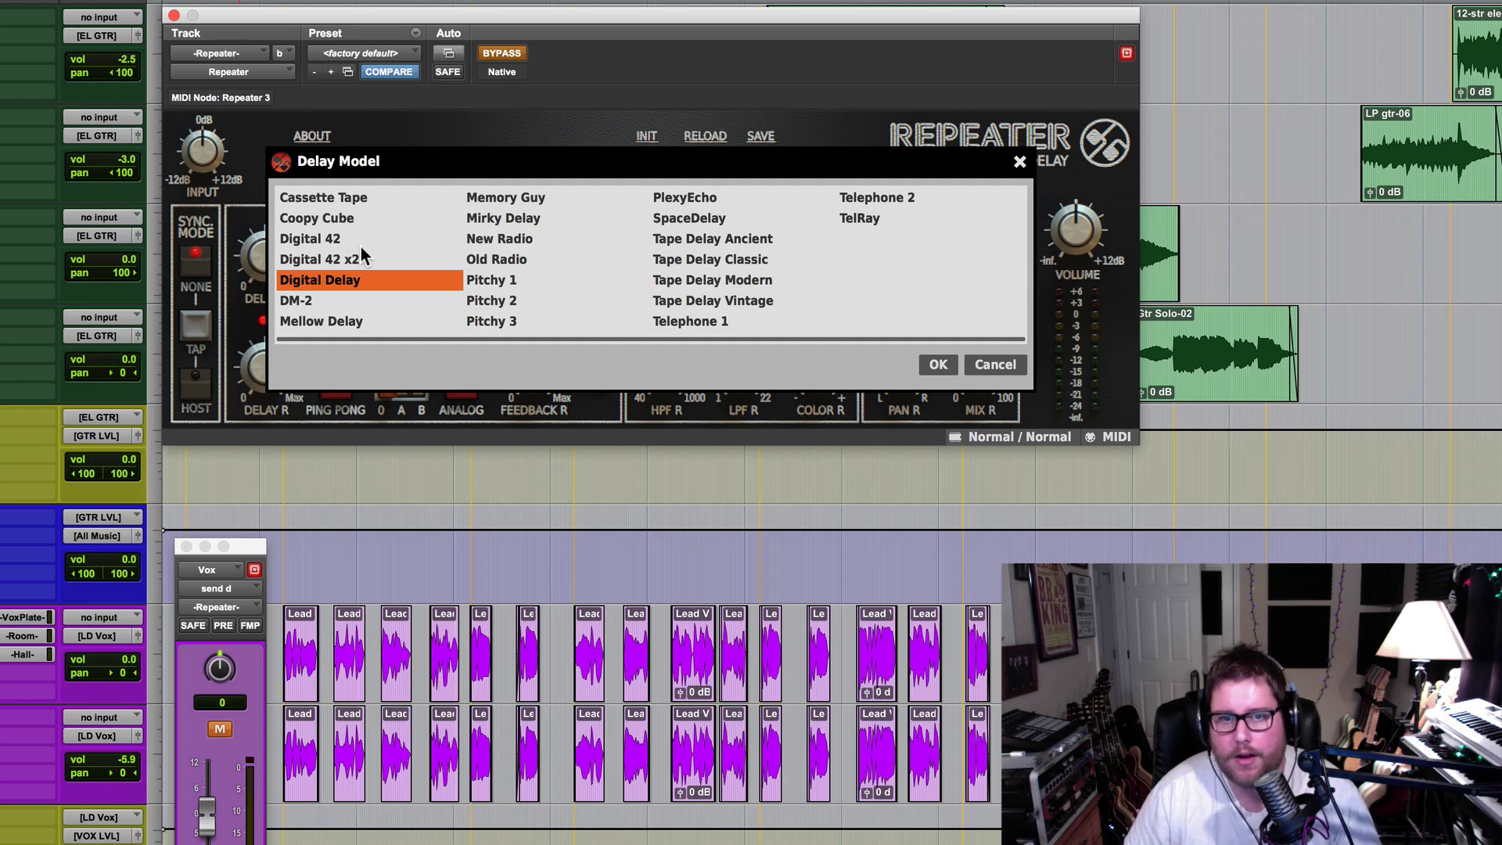
click(995, 365)
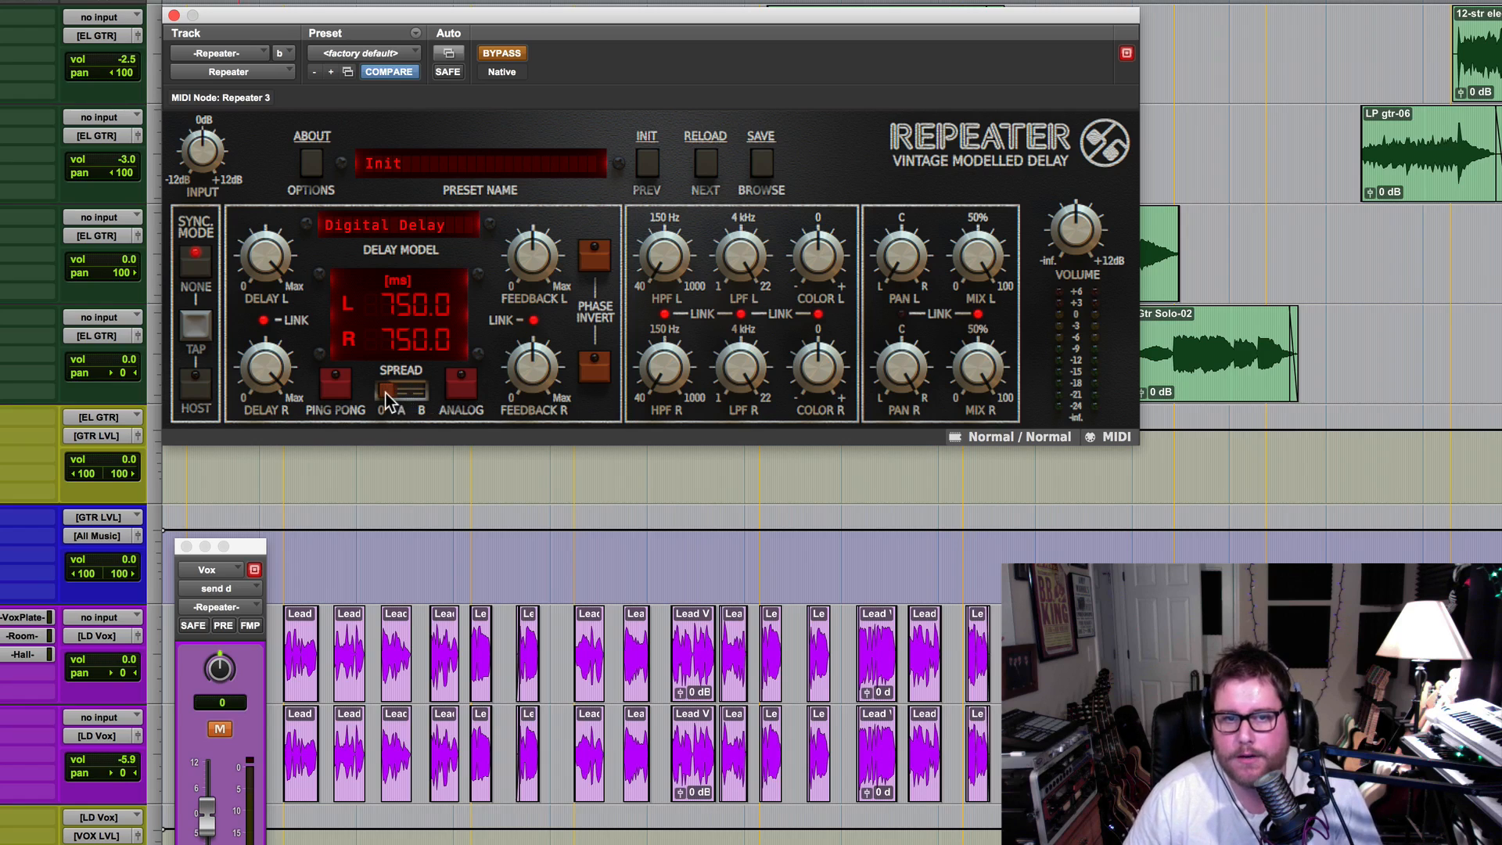
Try out the Spread switch and the left-channel Feedback, HPF, LPF, Color and Mix knobs
mouse_move(385, 399)
mouse_down()
mouse_move(424, 391)
mouse_move(370, 391)
mouse_up()
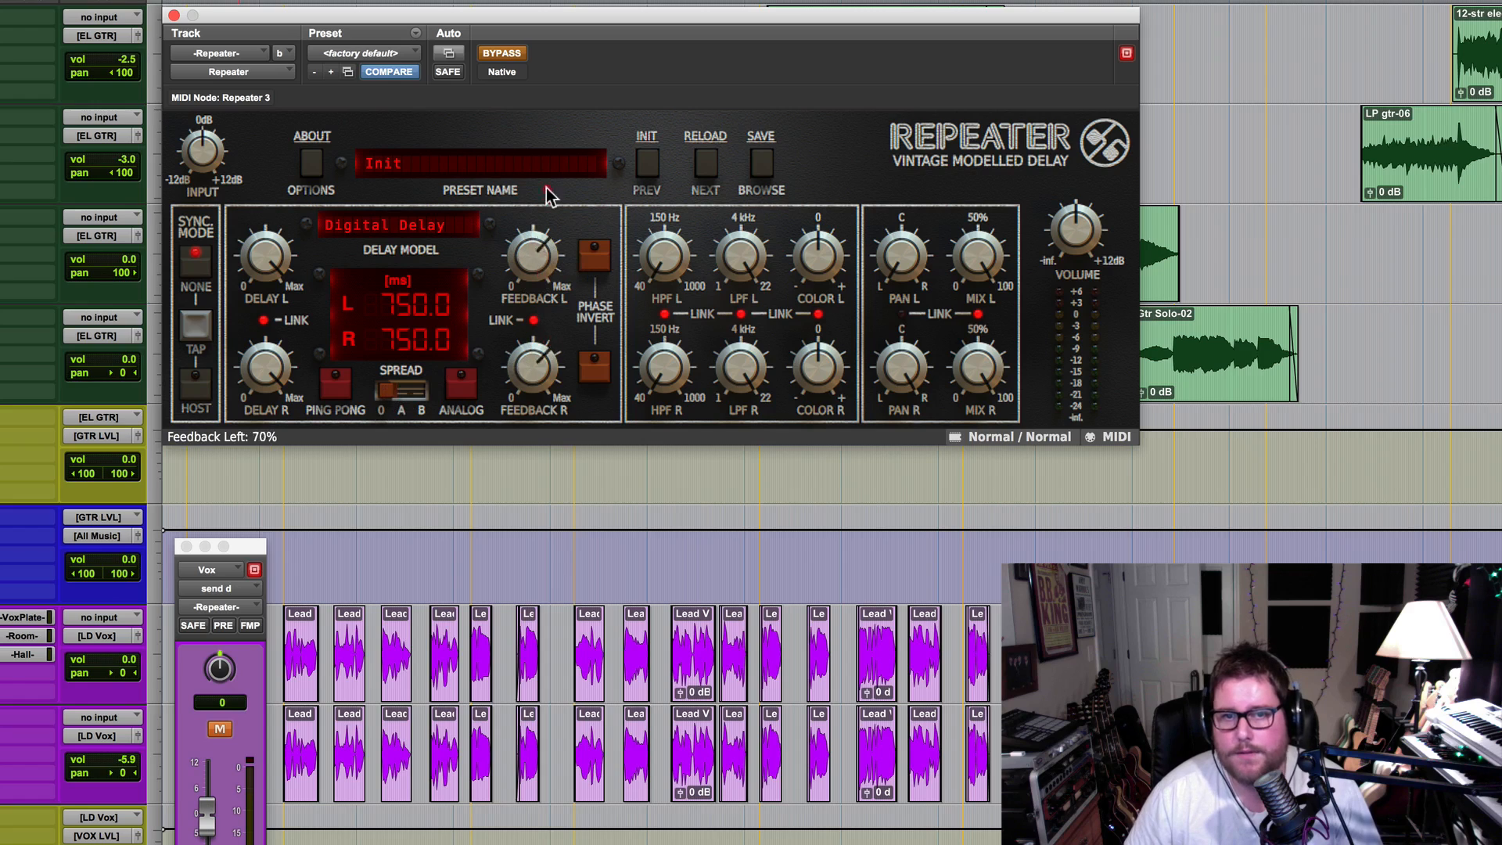
drag(545, 240, 527, 260)
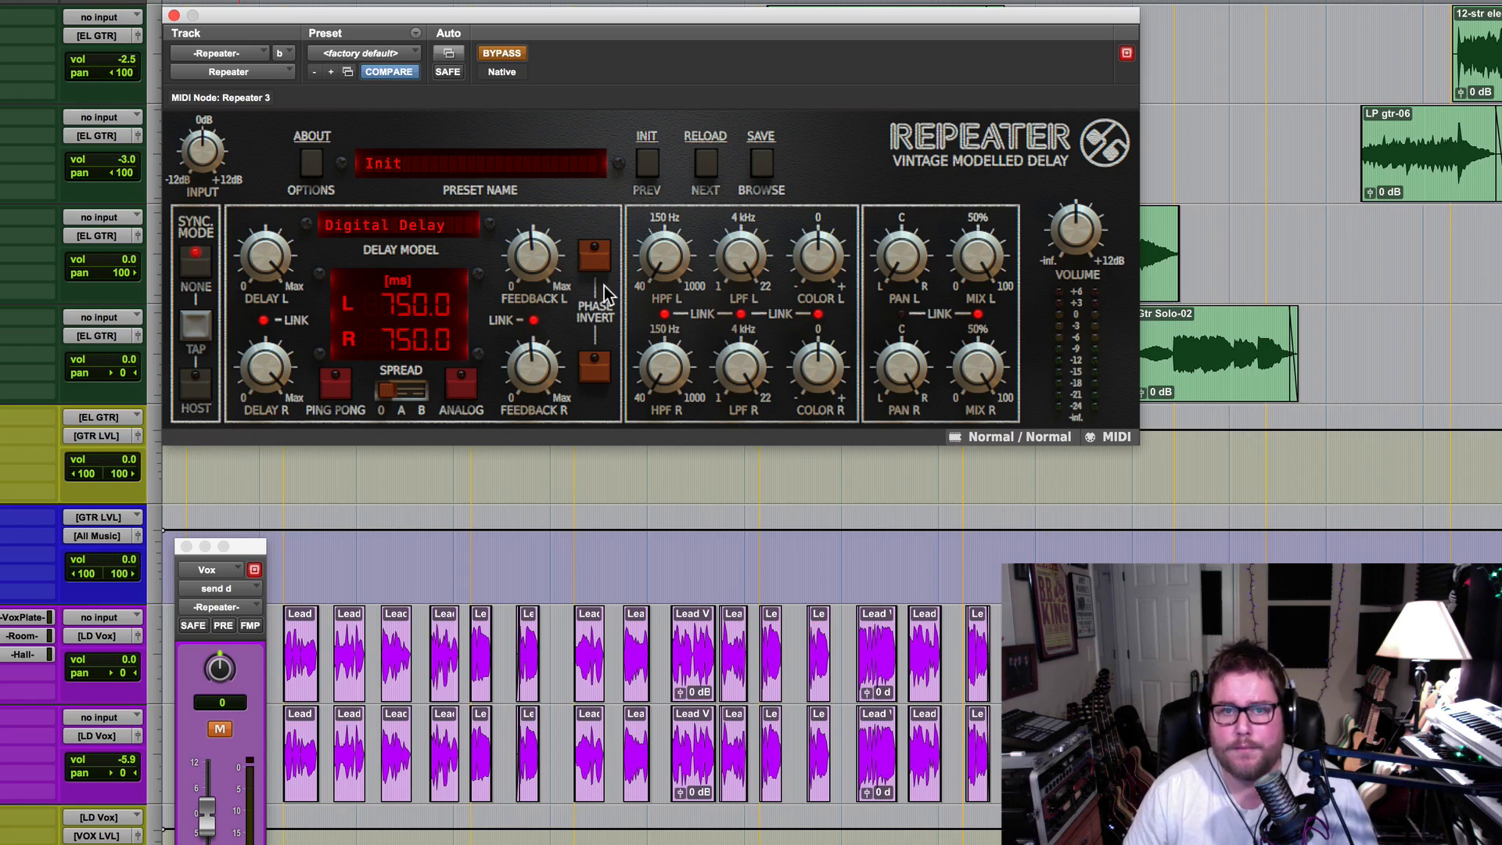
drag(665, 259, 671, 223)
drag(741, 259, 660, 264)
mouse_move(829, 257)
mouse_down()
mouse_move(832, 283)
mouse_move(827, 253)
mouse_up()
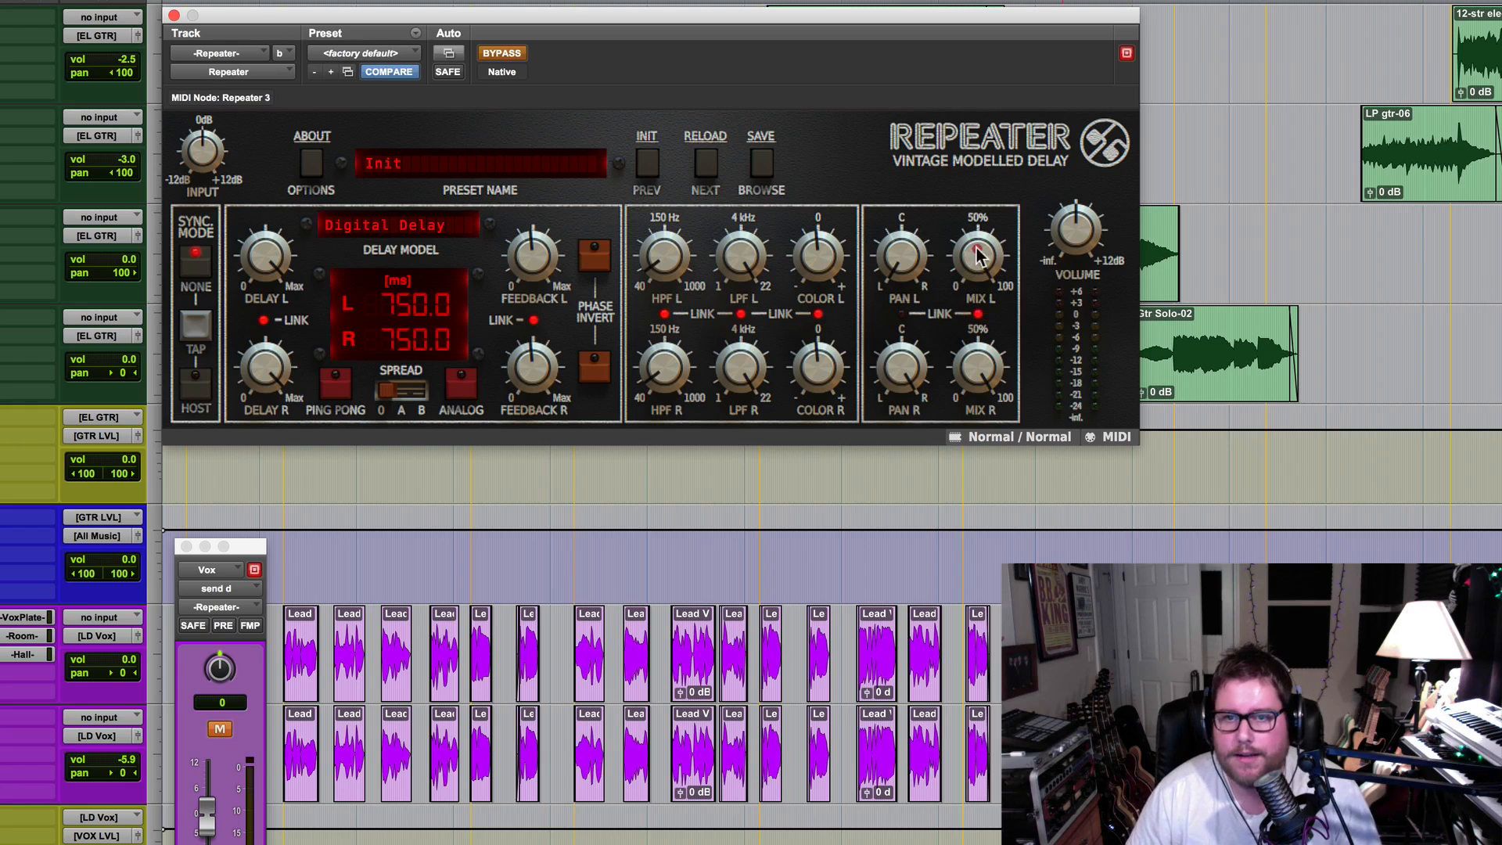
drag(977, 254, 976, 209)
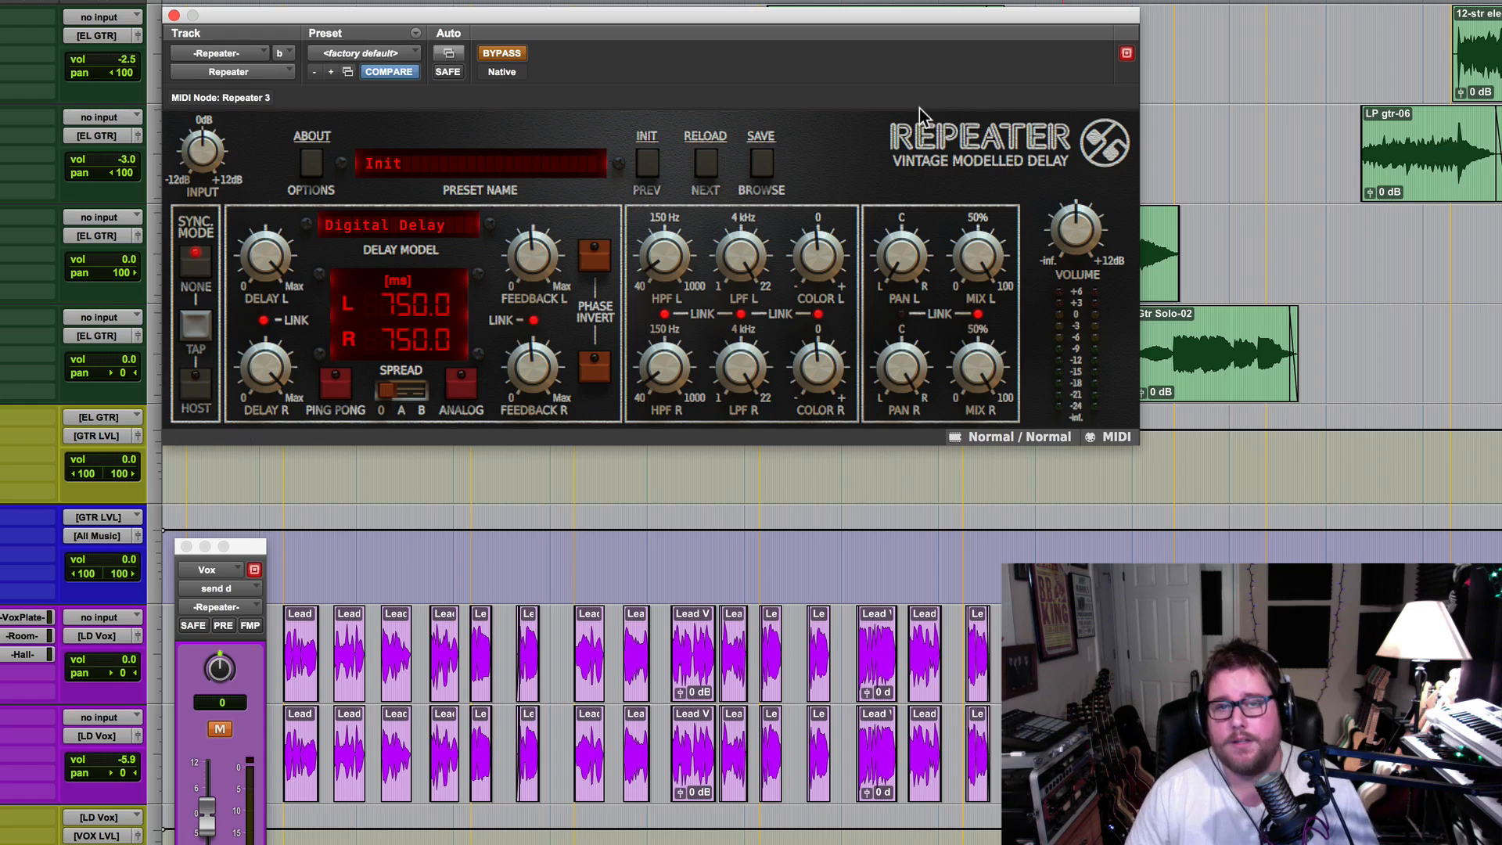
View the plug-in's preset browser and close it without loading a preset
click(449, 162)
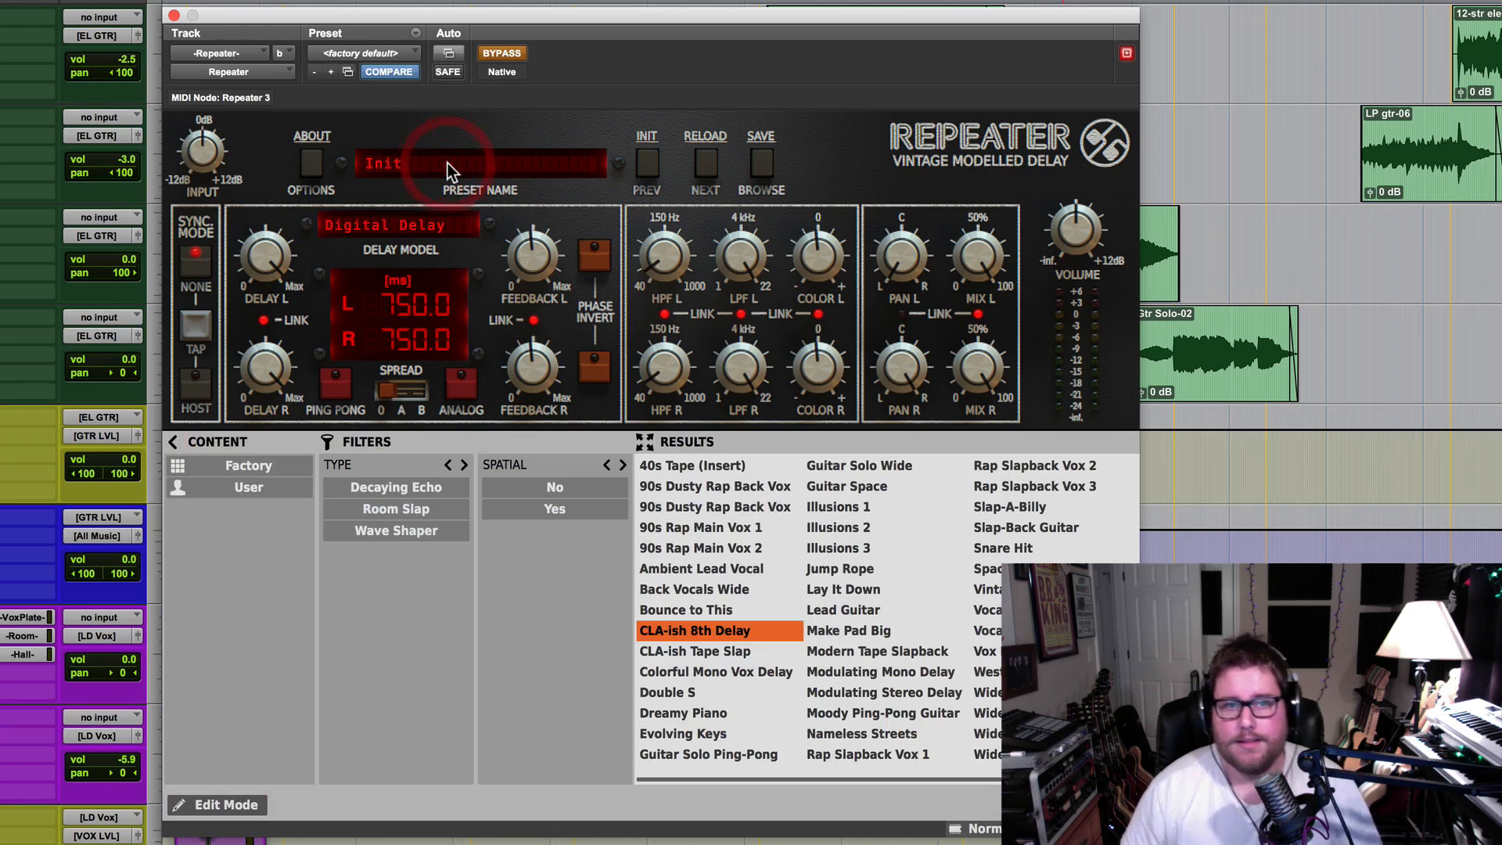
click(511, 159)
click(509, 158)
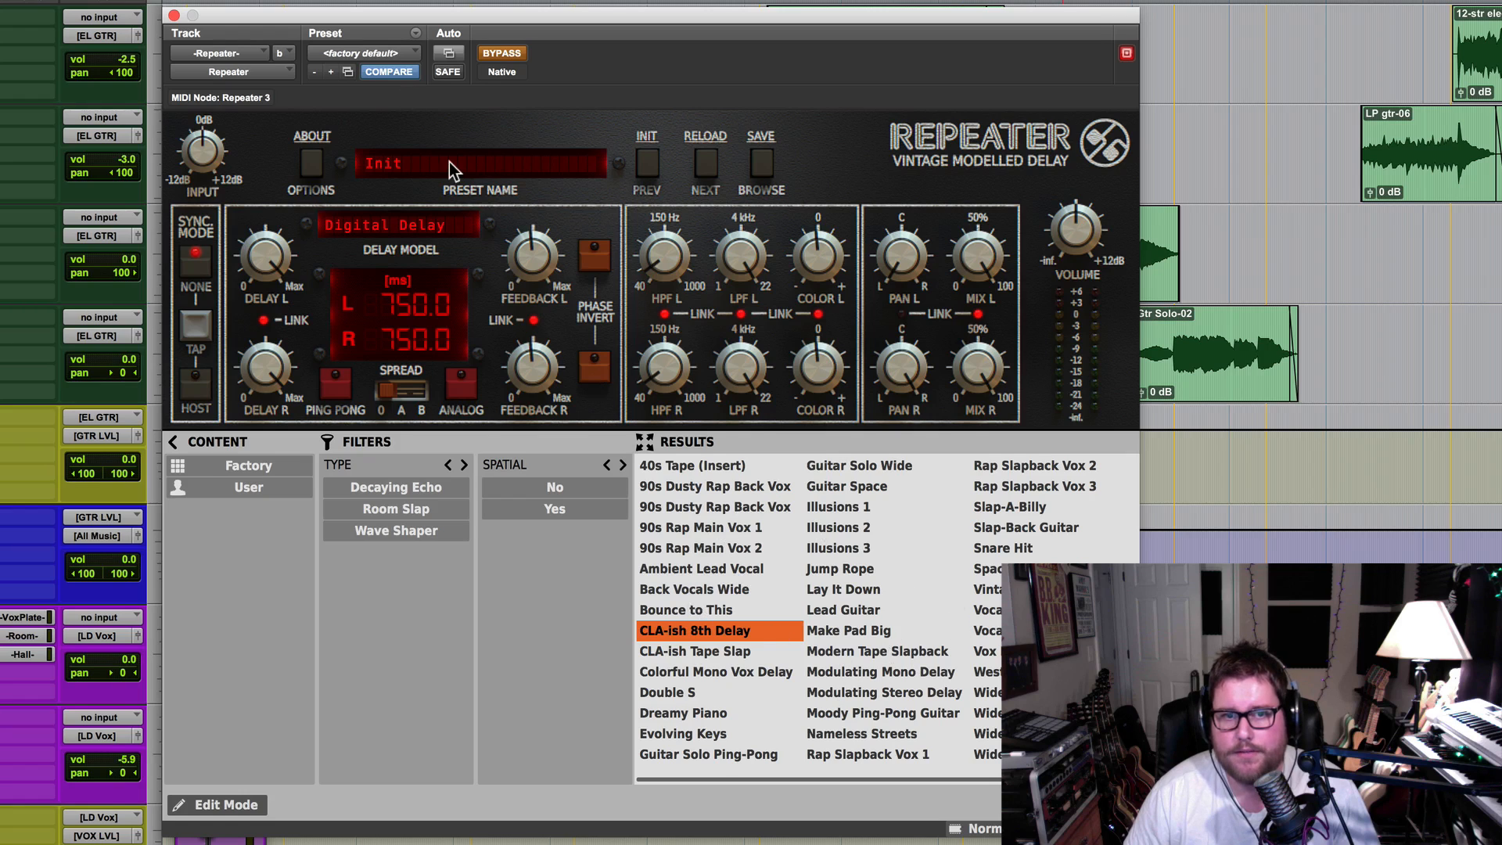
click(481, 166)
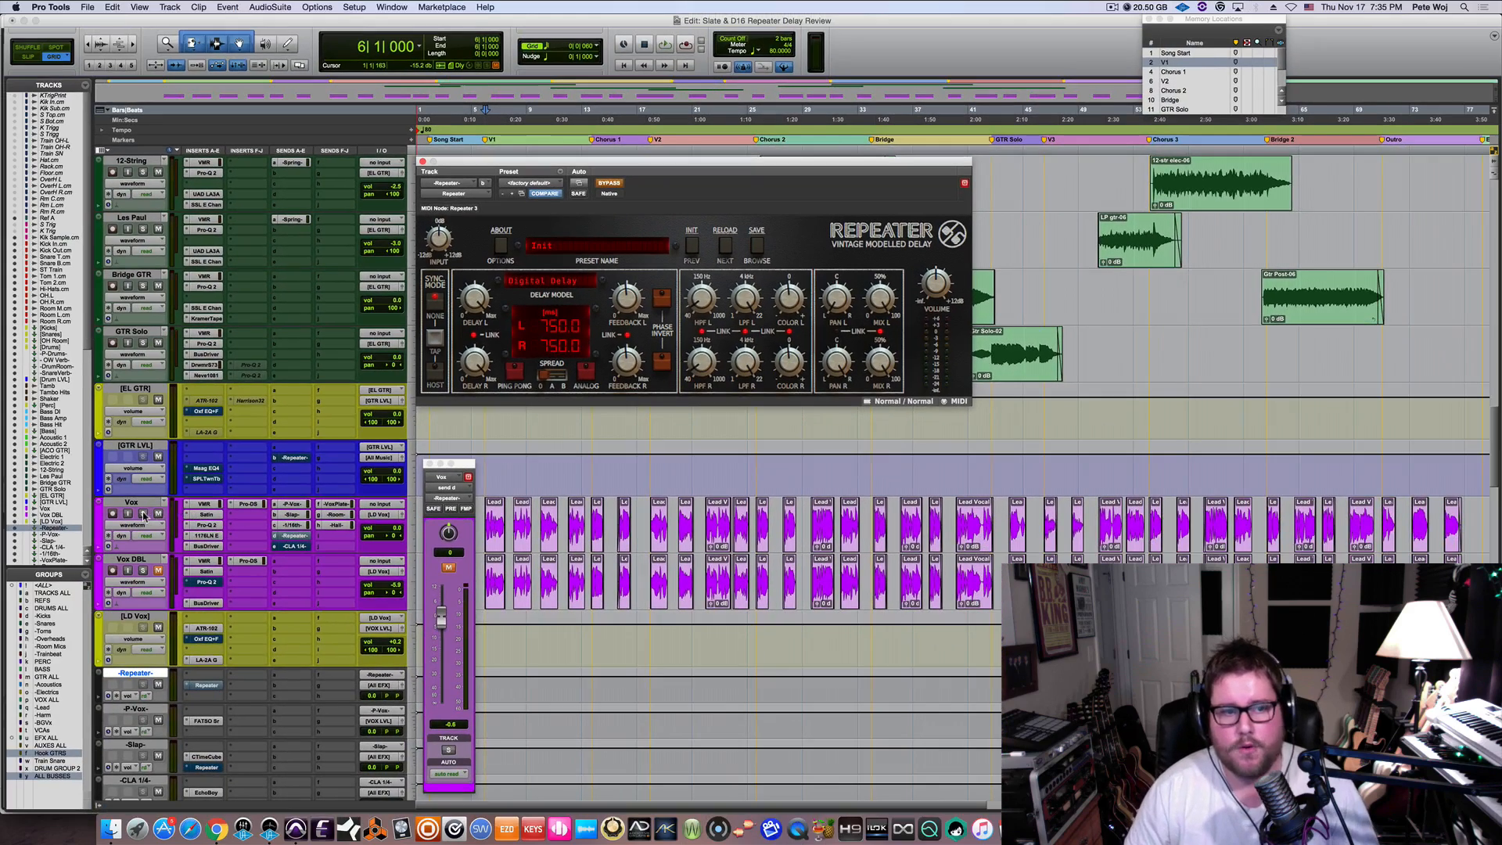
Solo the Vox track and play back the dry vocal
click(143, 513)
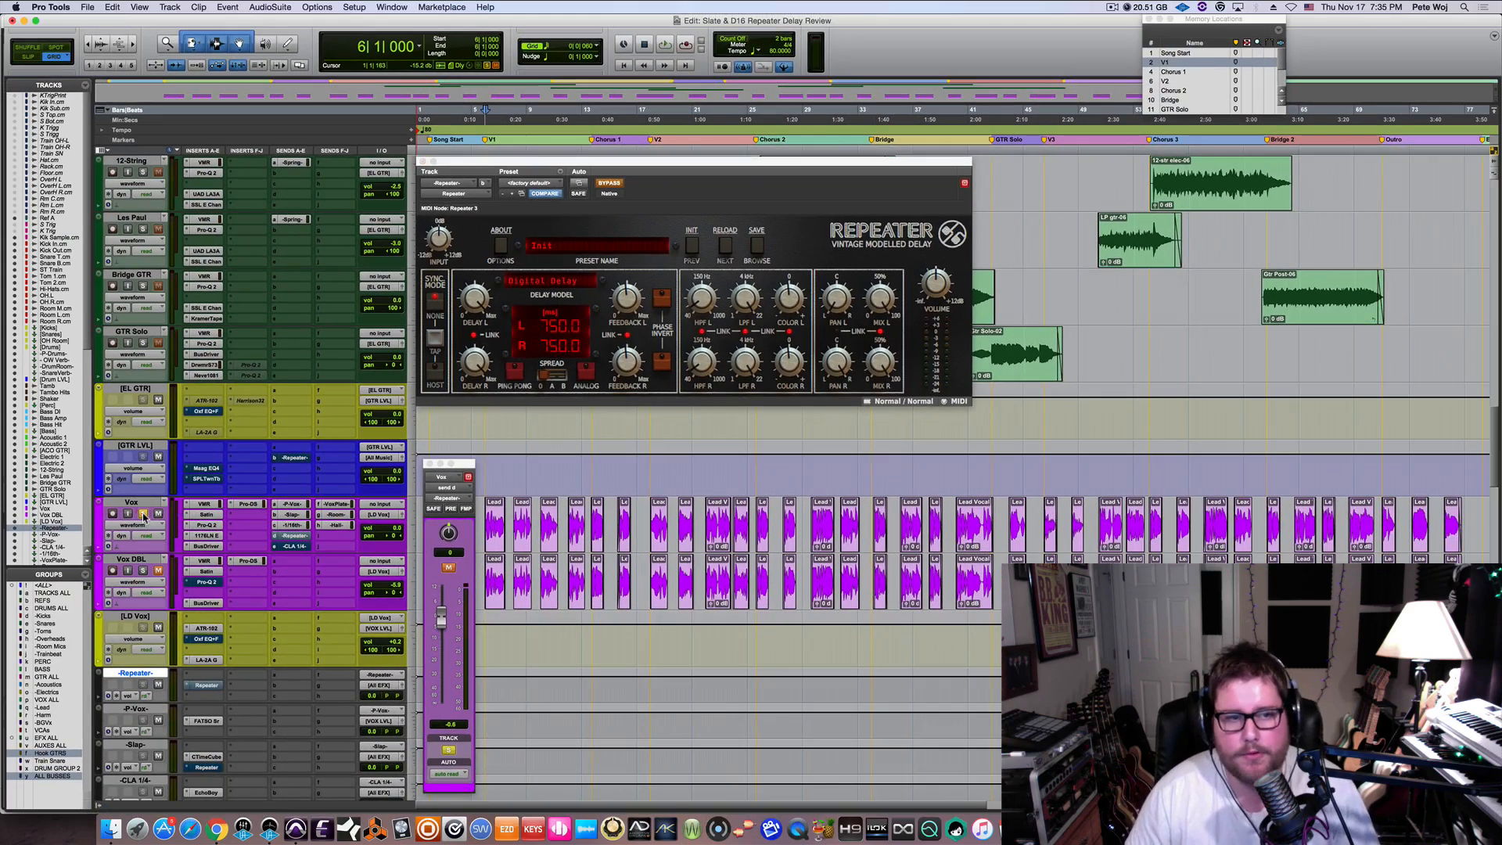
key(space)
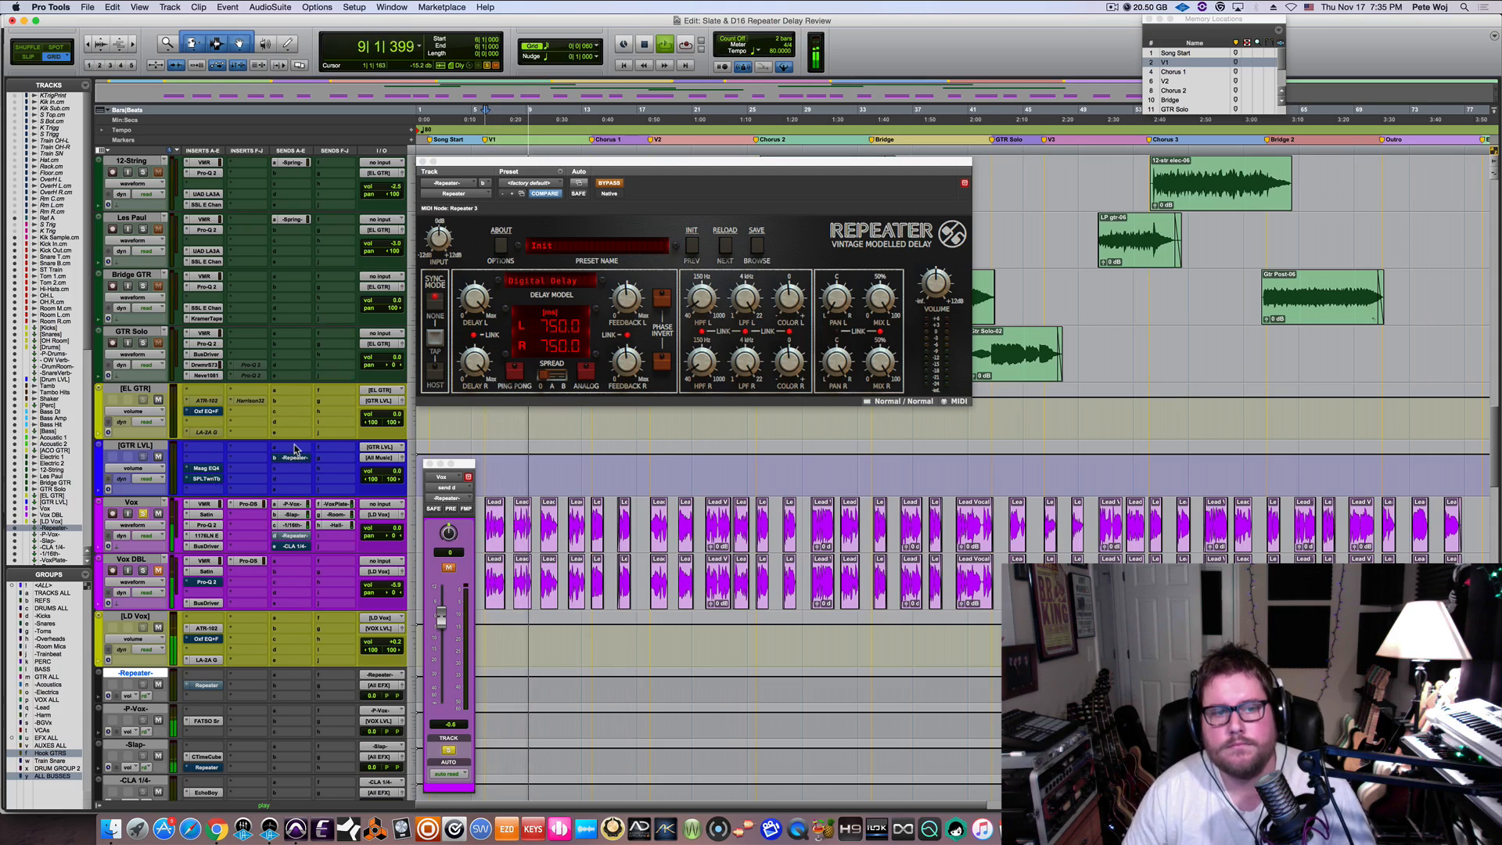
key(space)
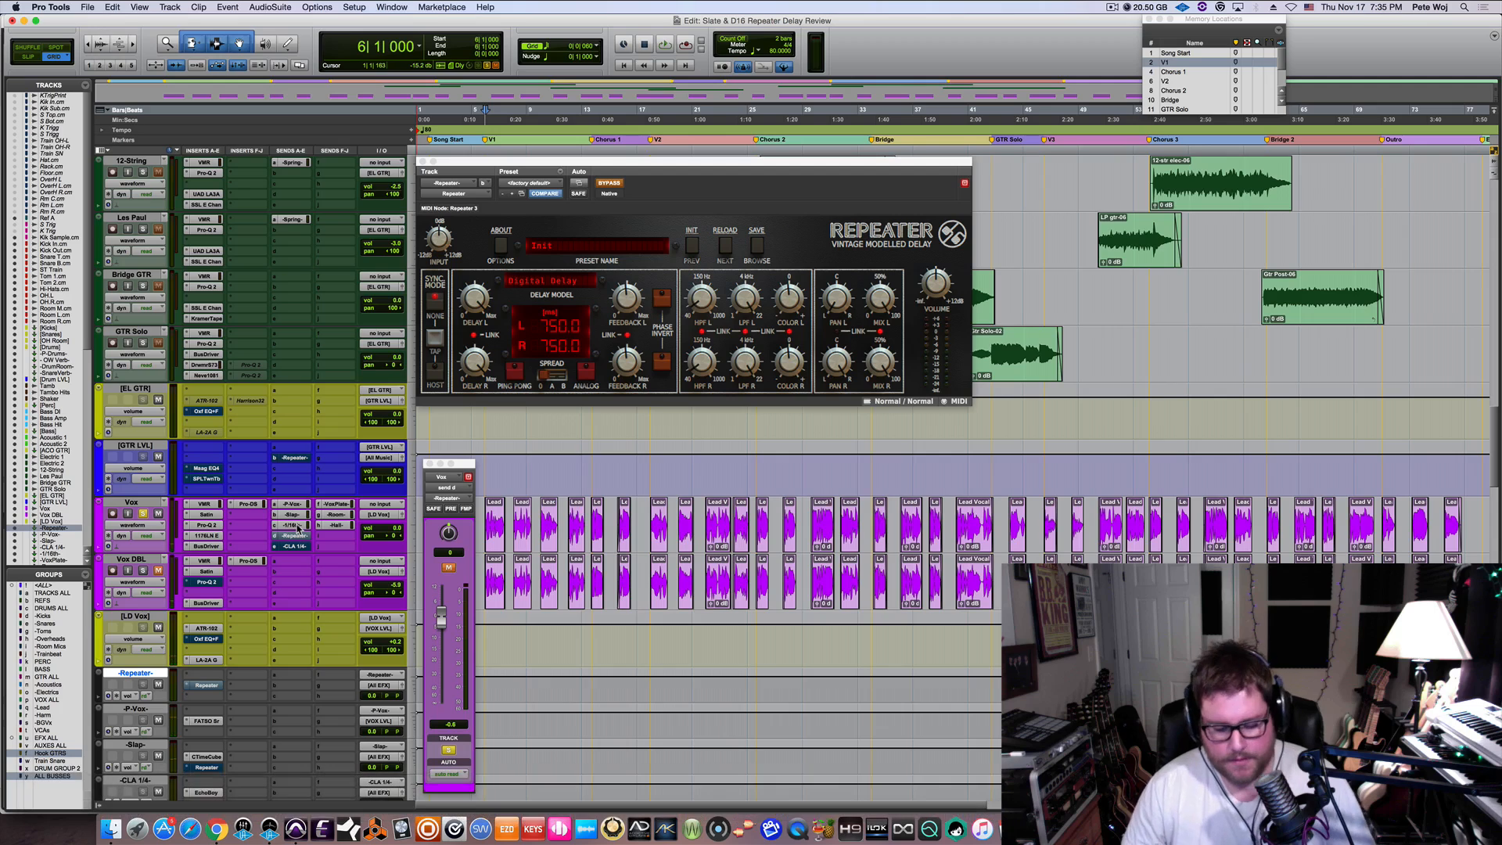
On the Vox track, mute the -Slap- and -1/16th- sends and unmute the -Repeater- send
key(super)
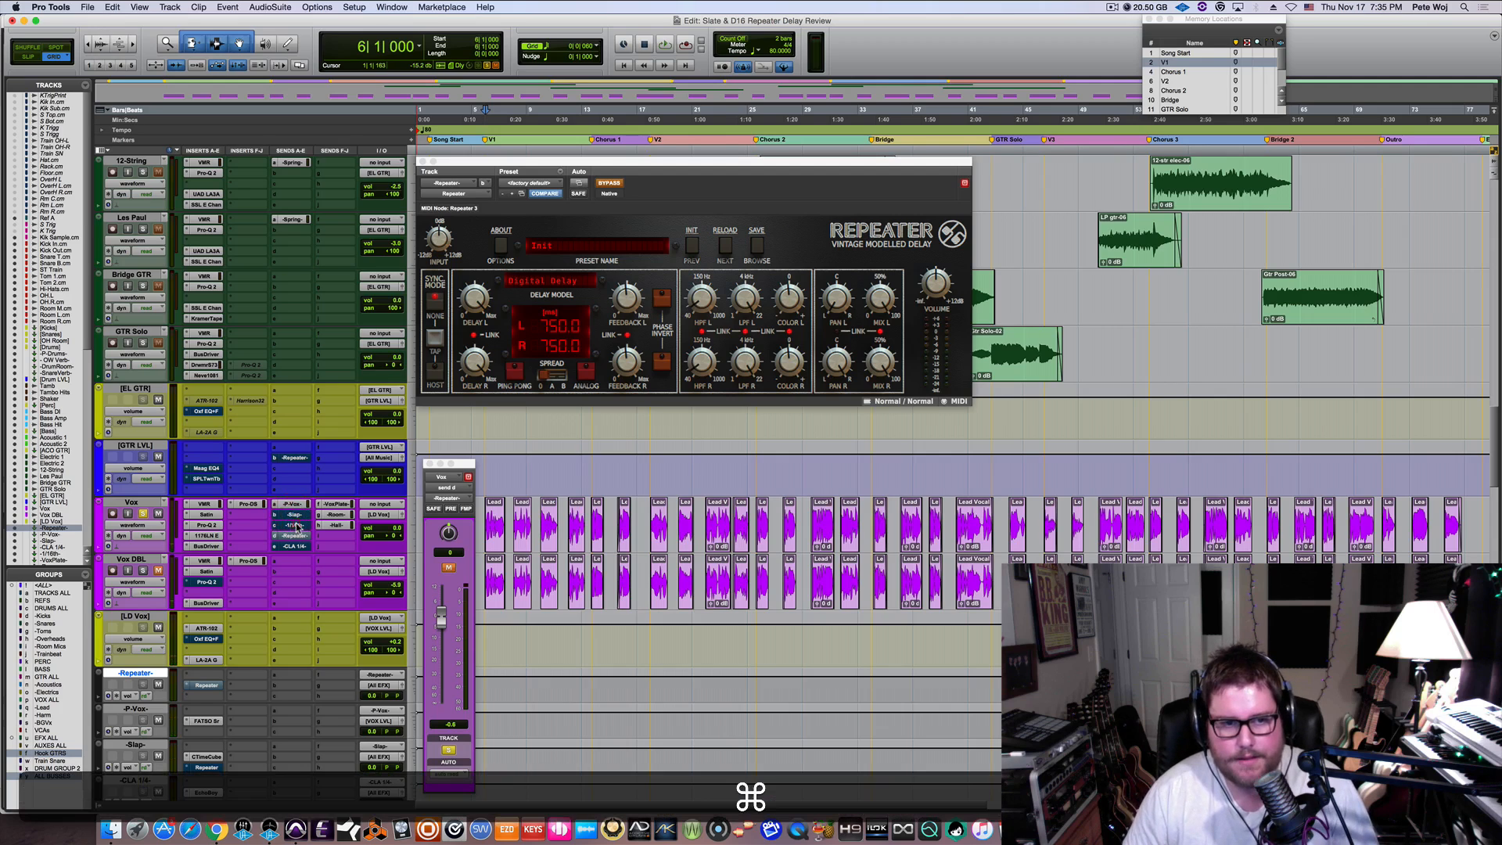
super+click(295, 536)
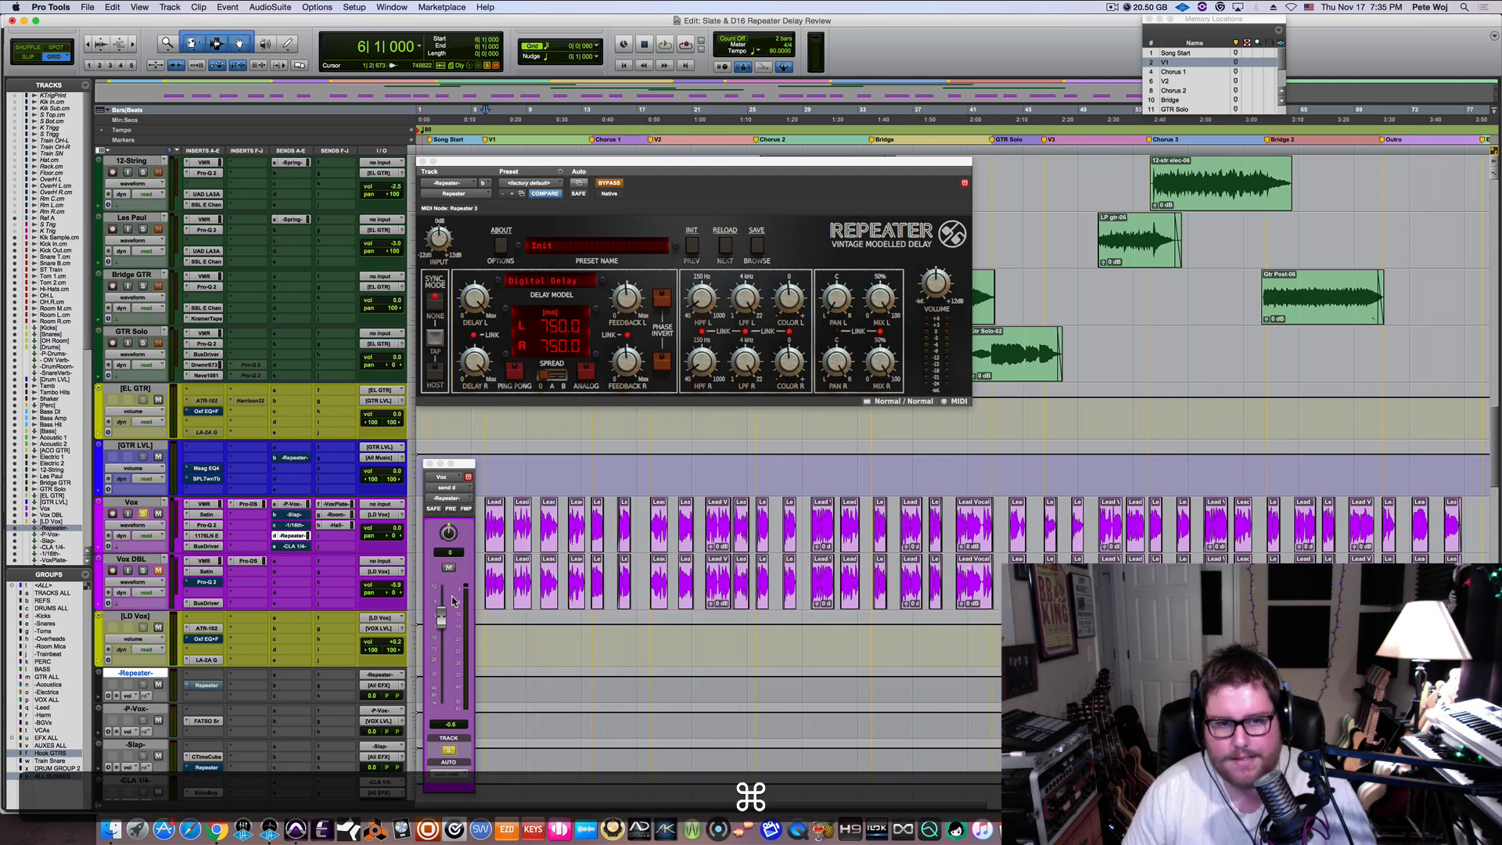
Take the Repeater plug-in out of bypass and recall its factory default preset
click(612, 186)
drag(643, 161, 649, 167)
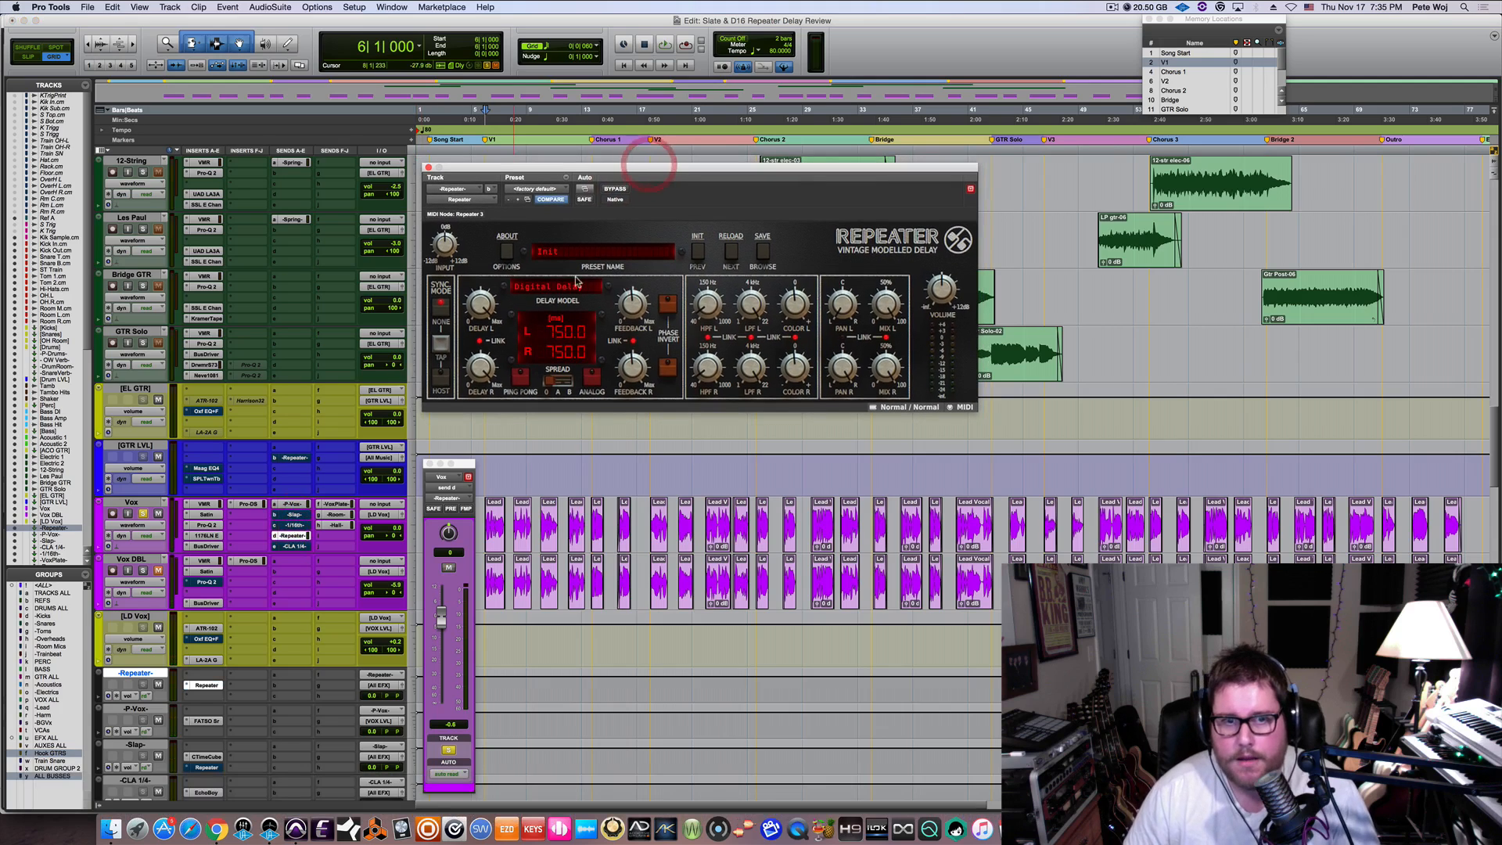
click(532, 188)
click(540, 193)
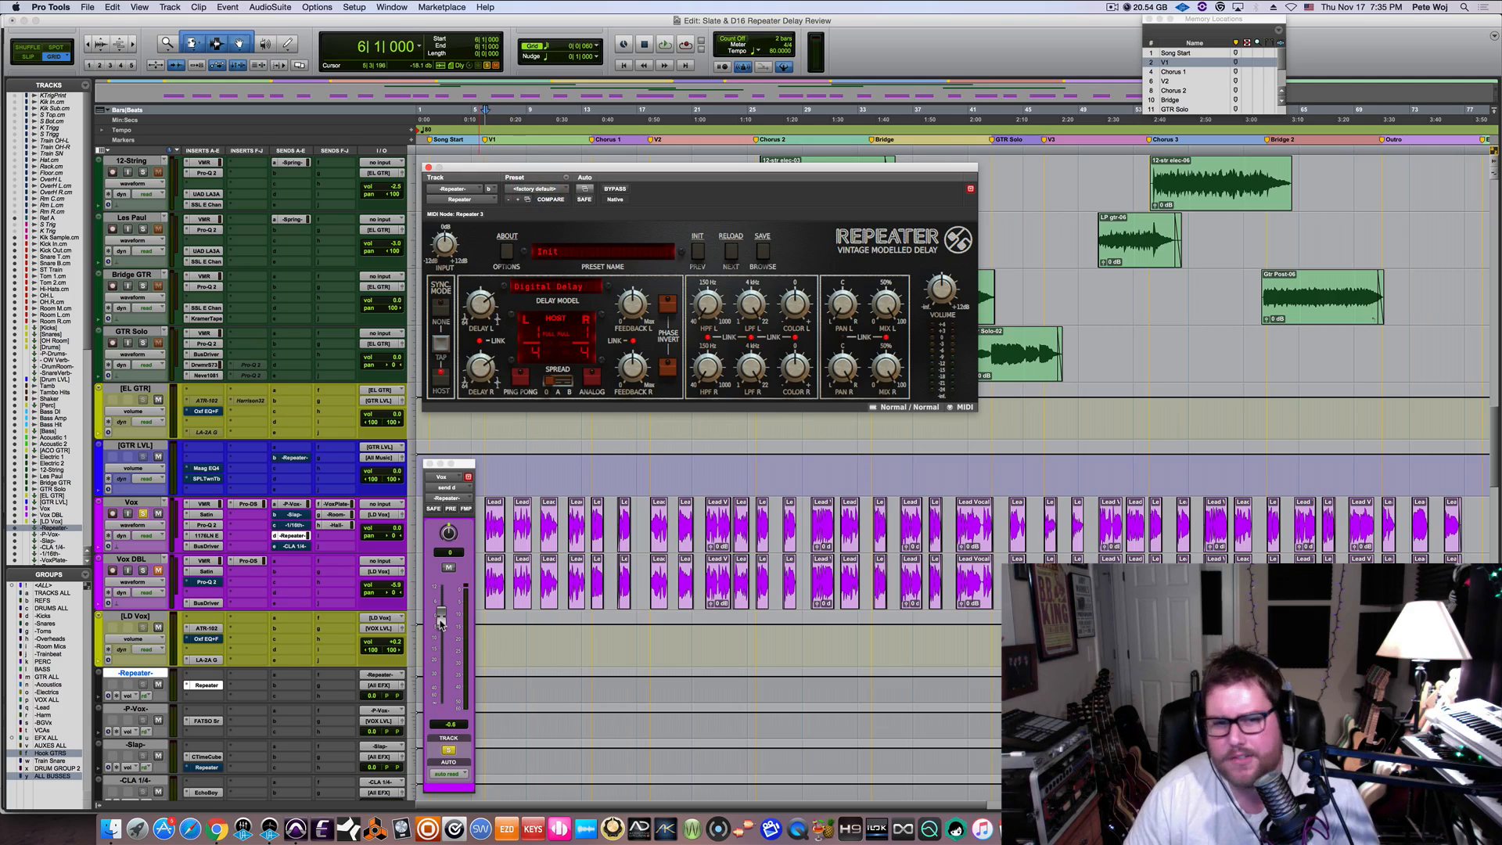
Play back the vocal with the delay and lower the Vox send to Repeater to -9.7 dB
click(441, 622)
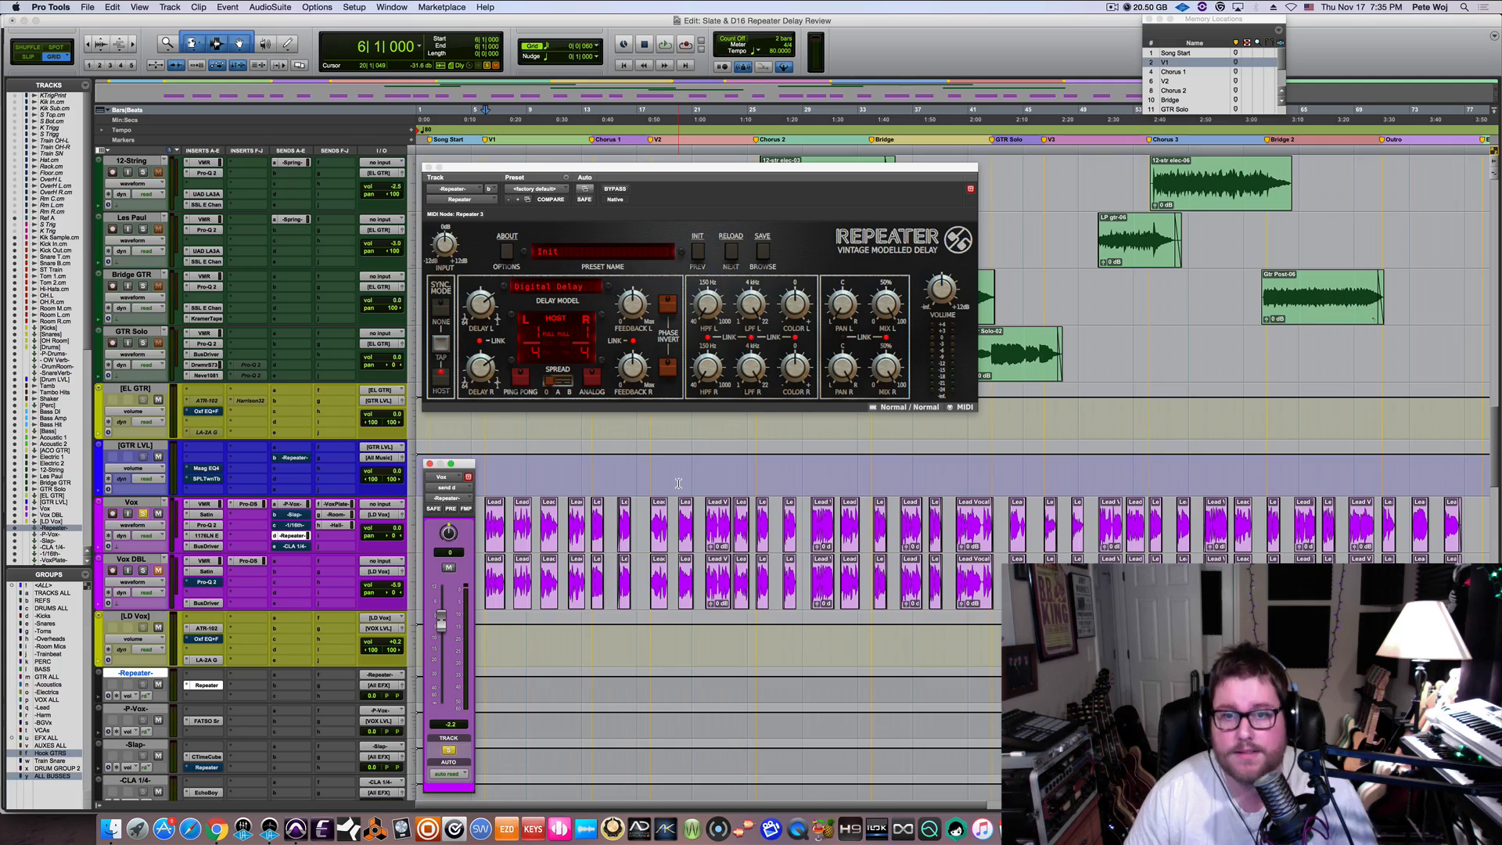
key(space)
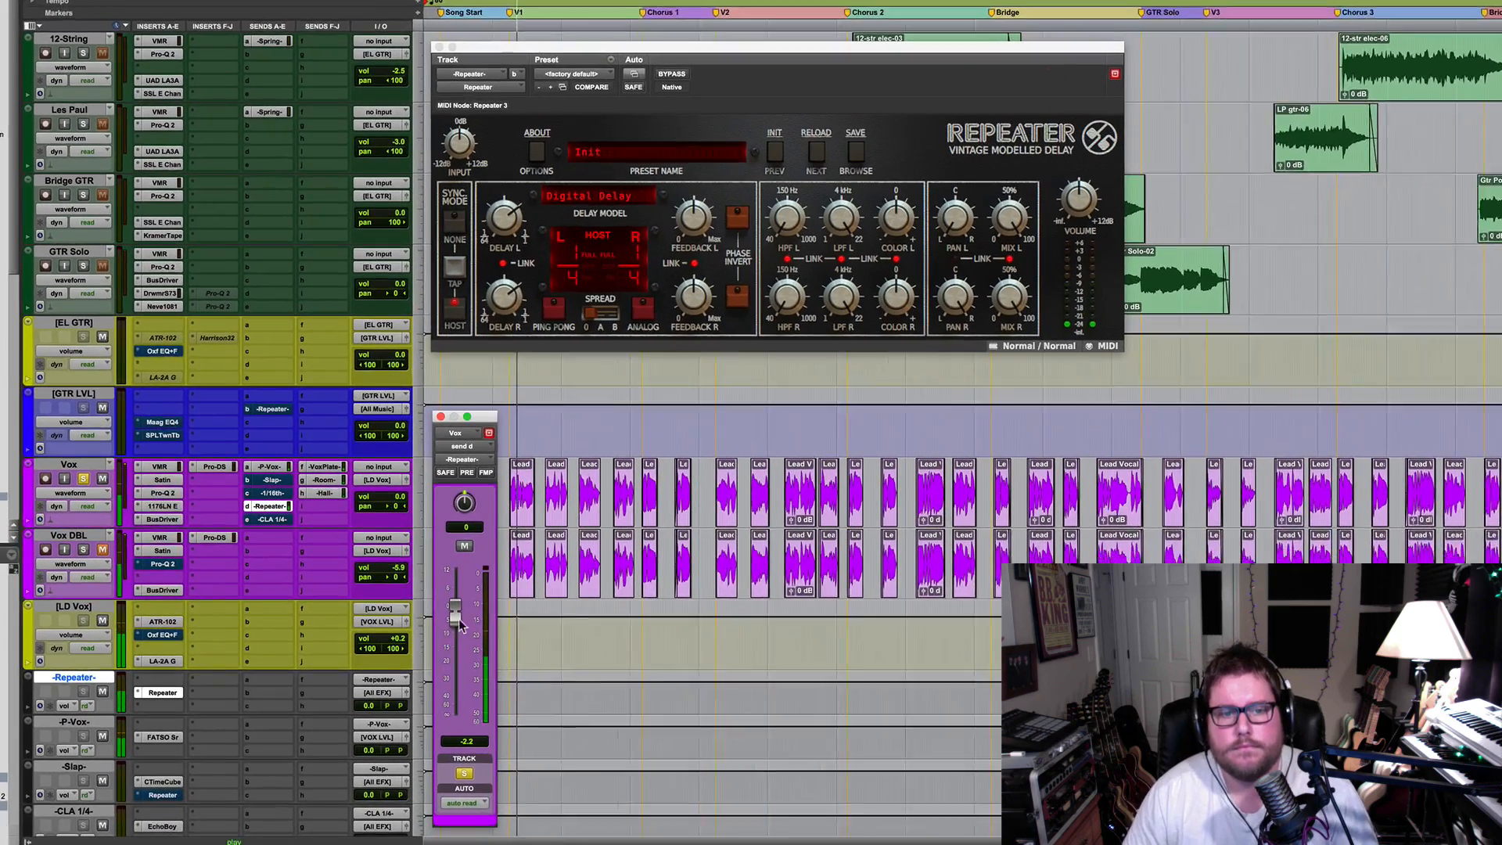
drag(458, 618, 461, 636)
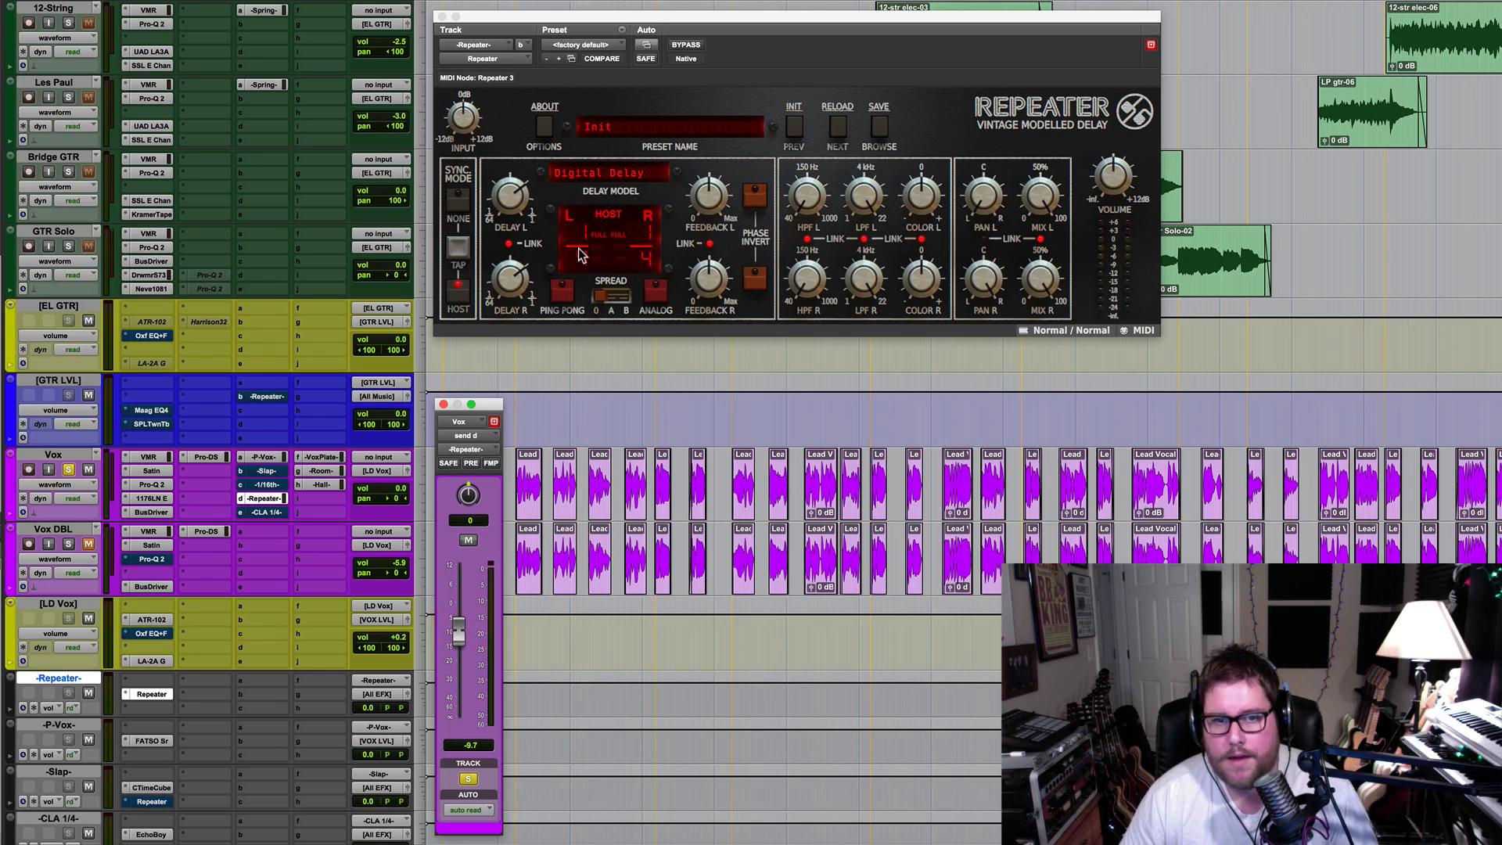
Audition the delay's stereo spread in modes B and 0 during vocal playback, and set the spread to A
click(625, 305)
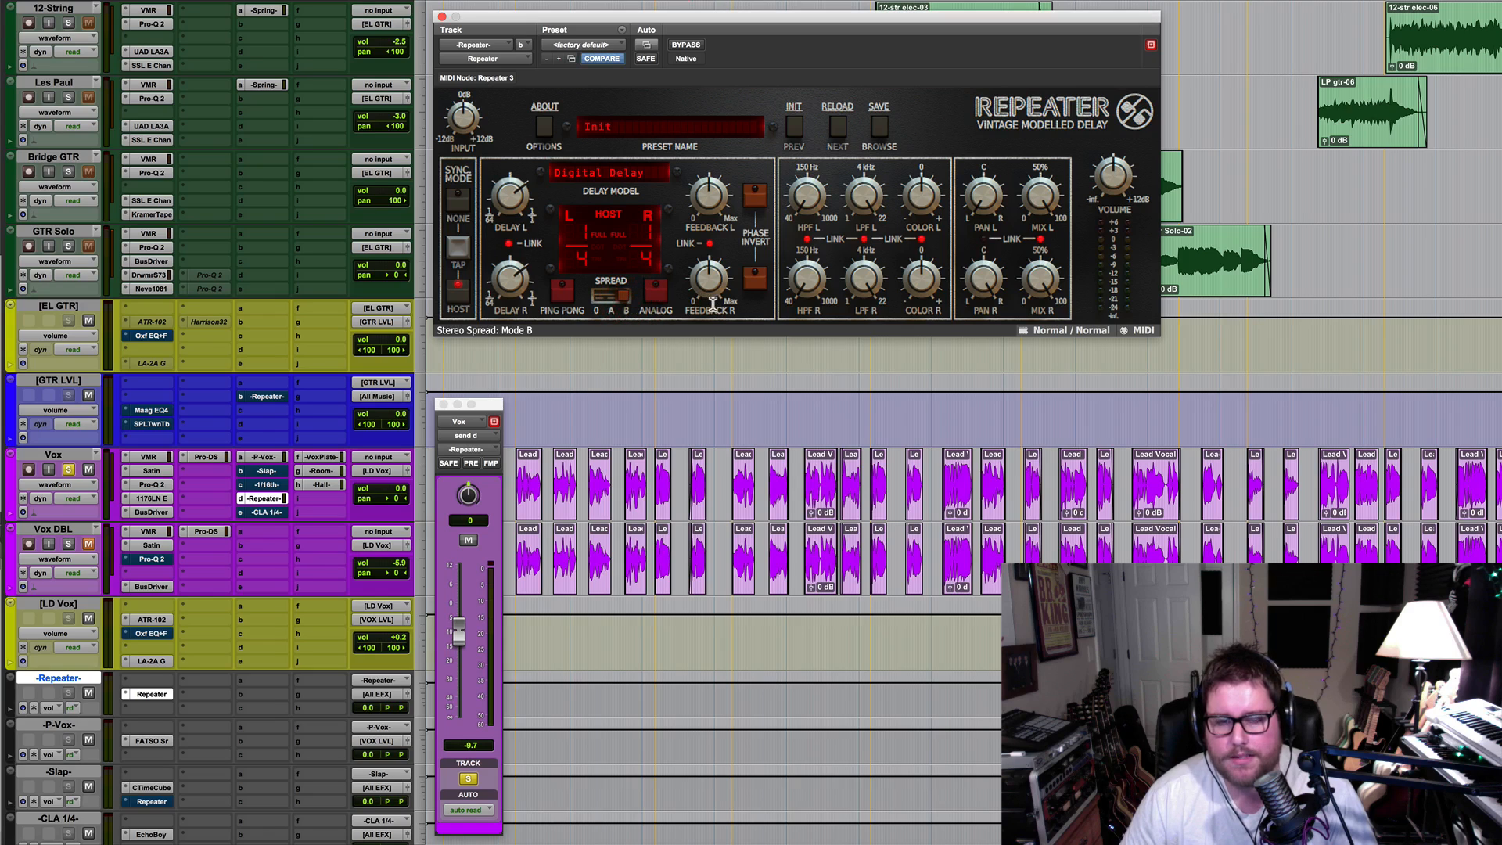
key(space)
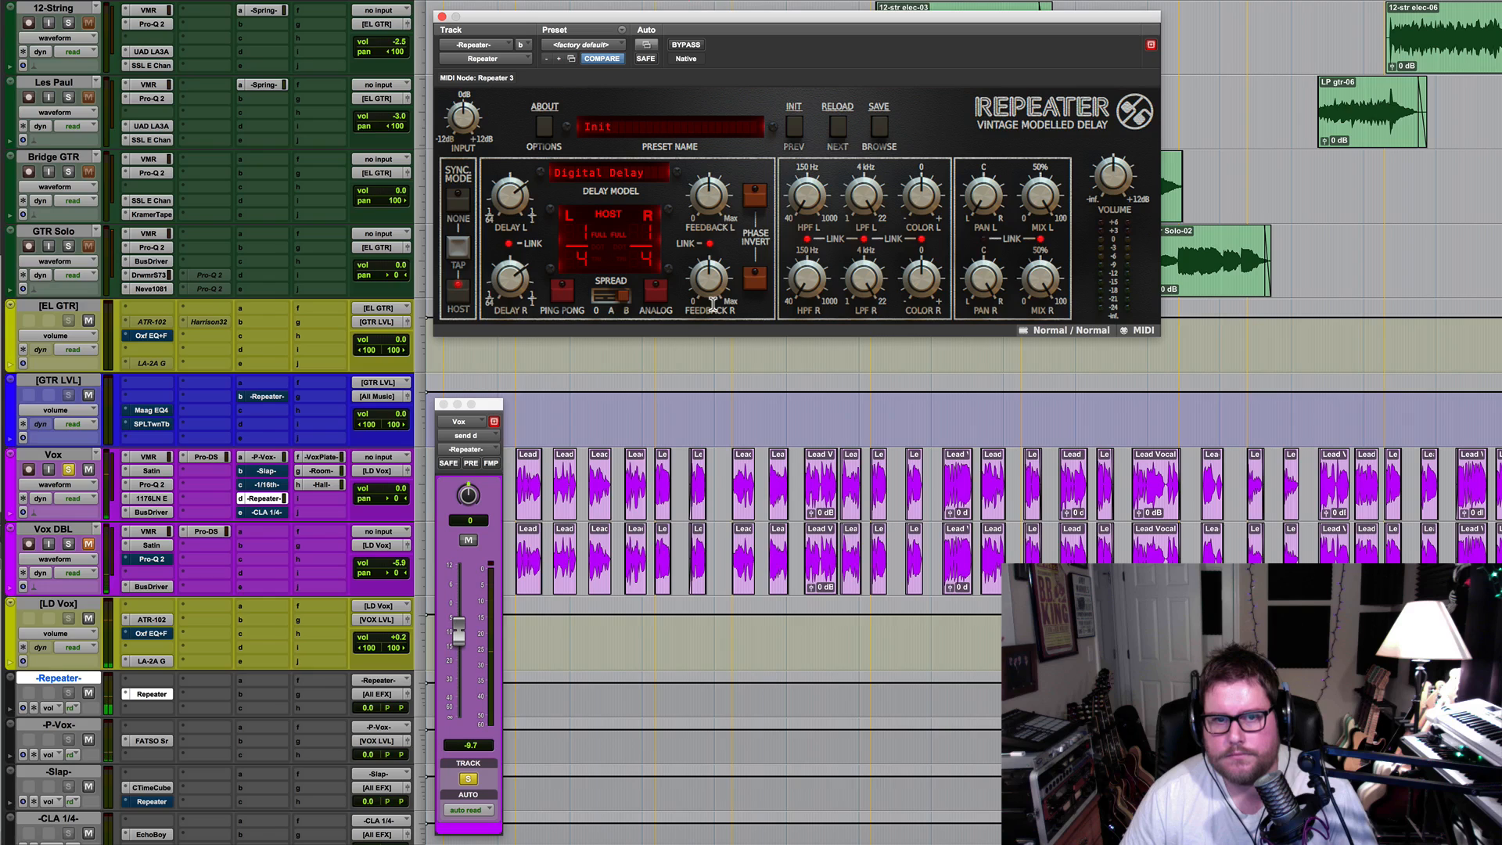
drag(620, 298, 603, 304)
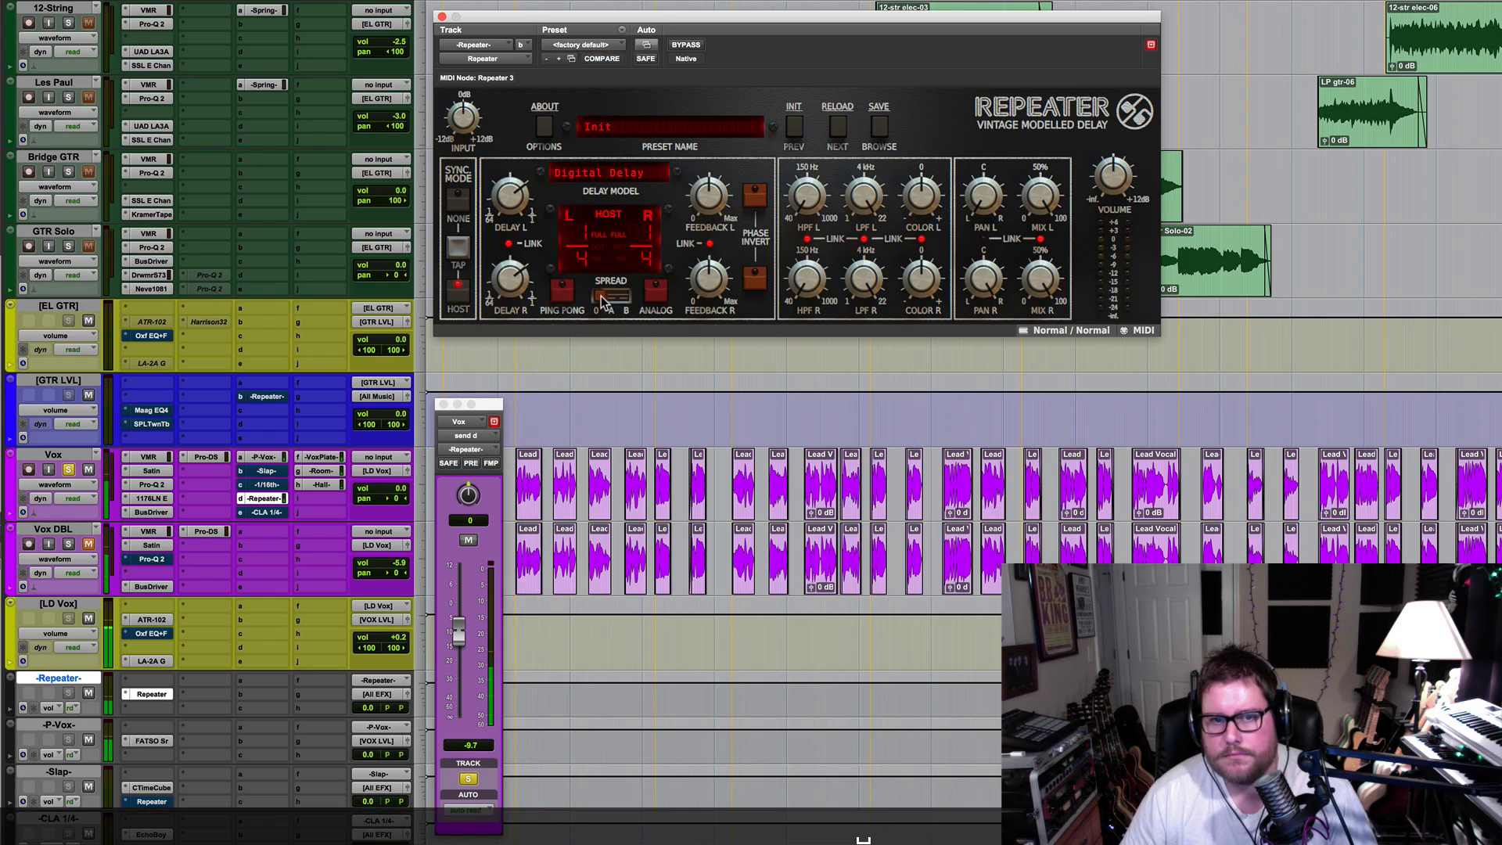
drag(602, 301, 610, 299)
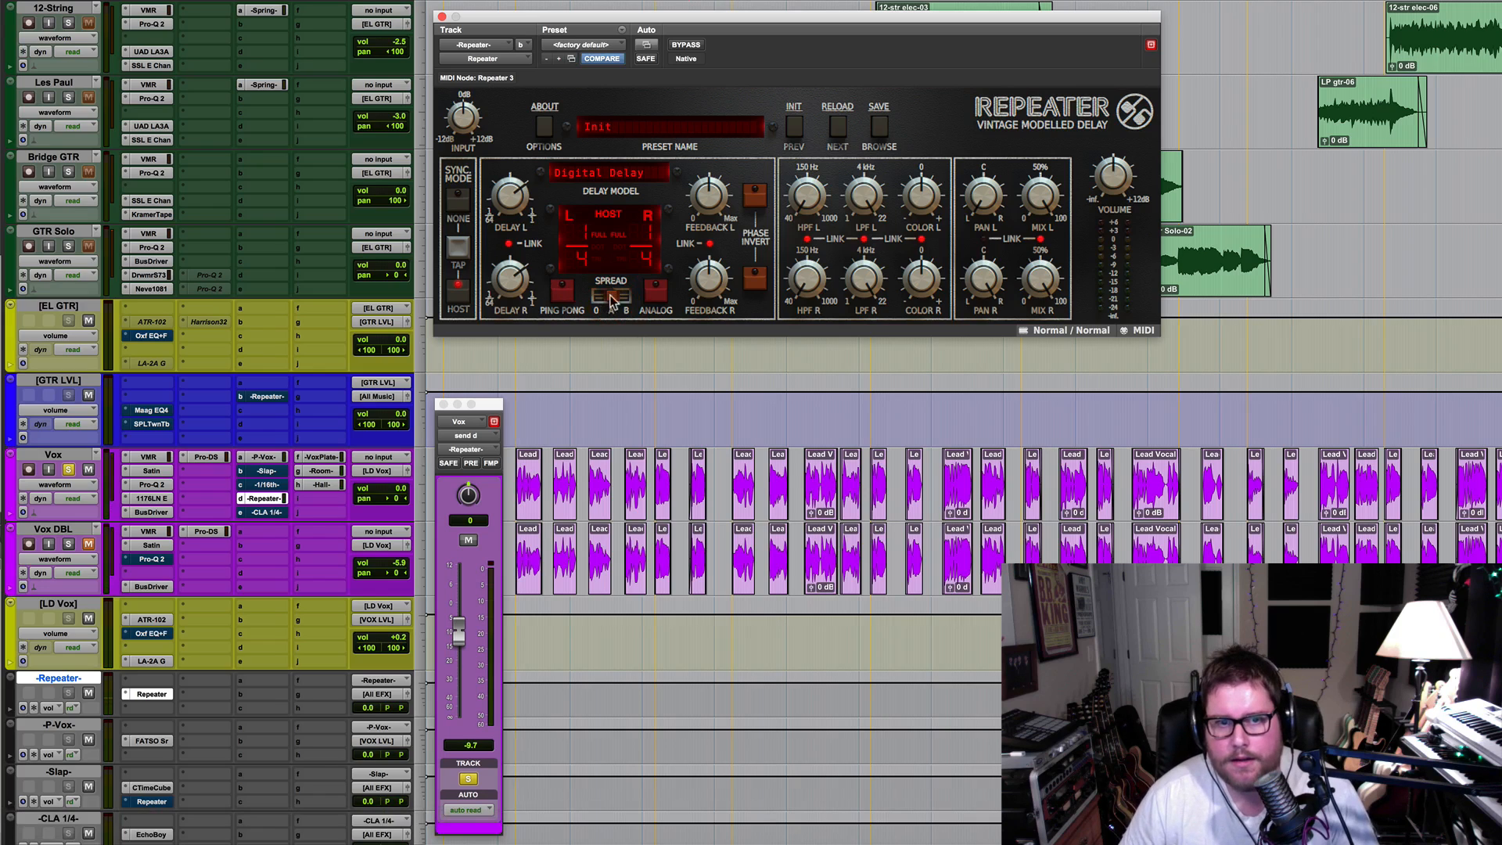
Turn on ping-pong mode with an unlinked 1/8 right delay, and raise the Vox send to -5.2 dB during playback
click(560, 292)
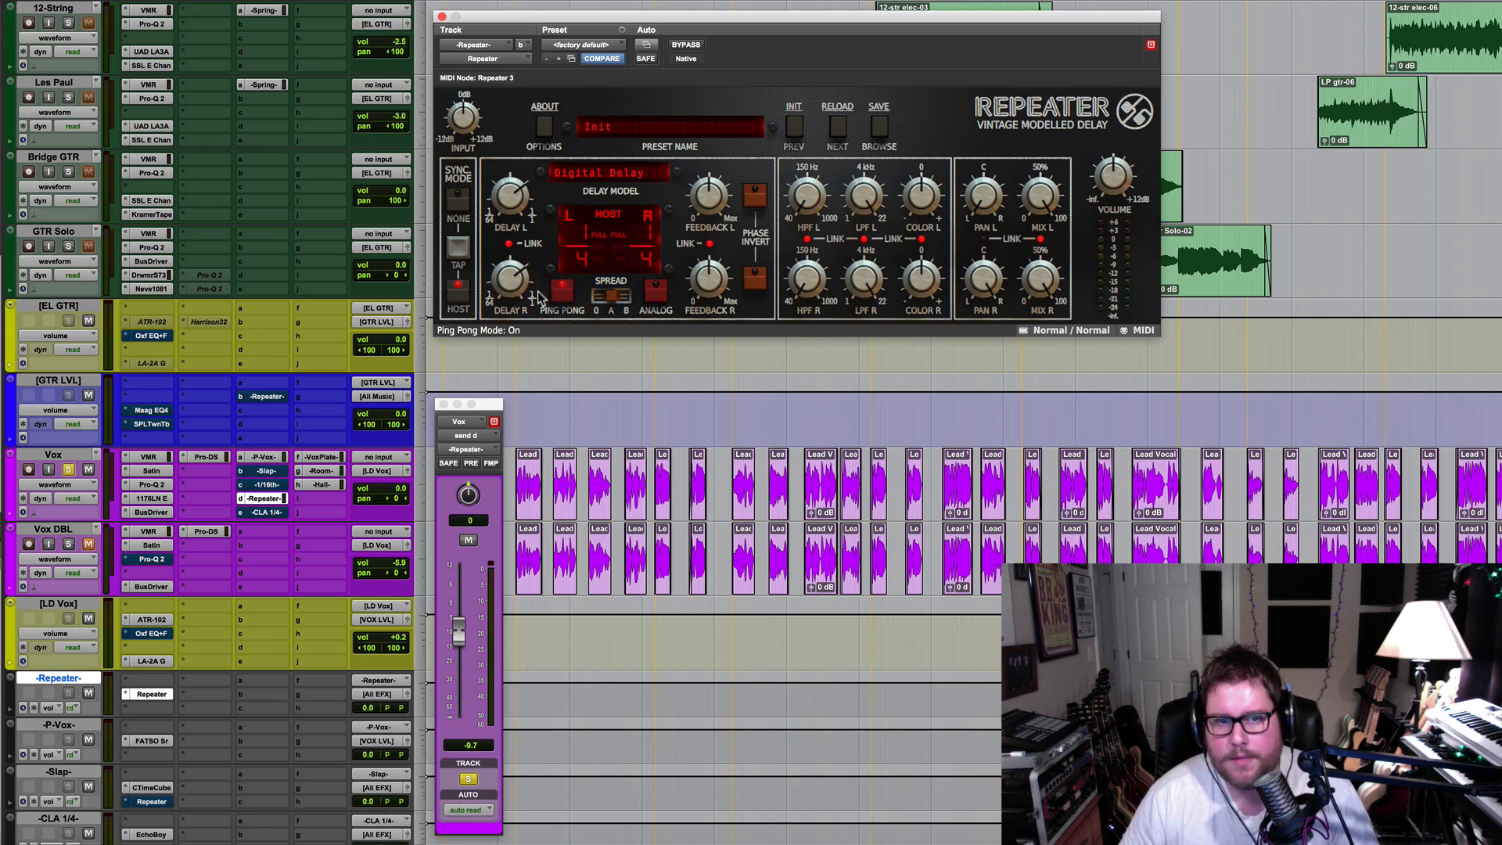
click(508, 245)
drag(509, 274, 509, 256)
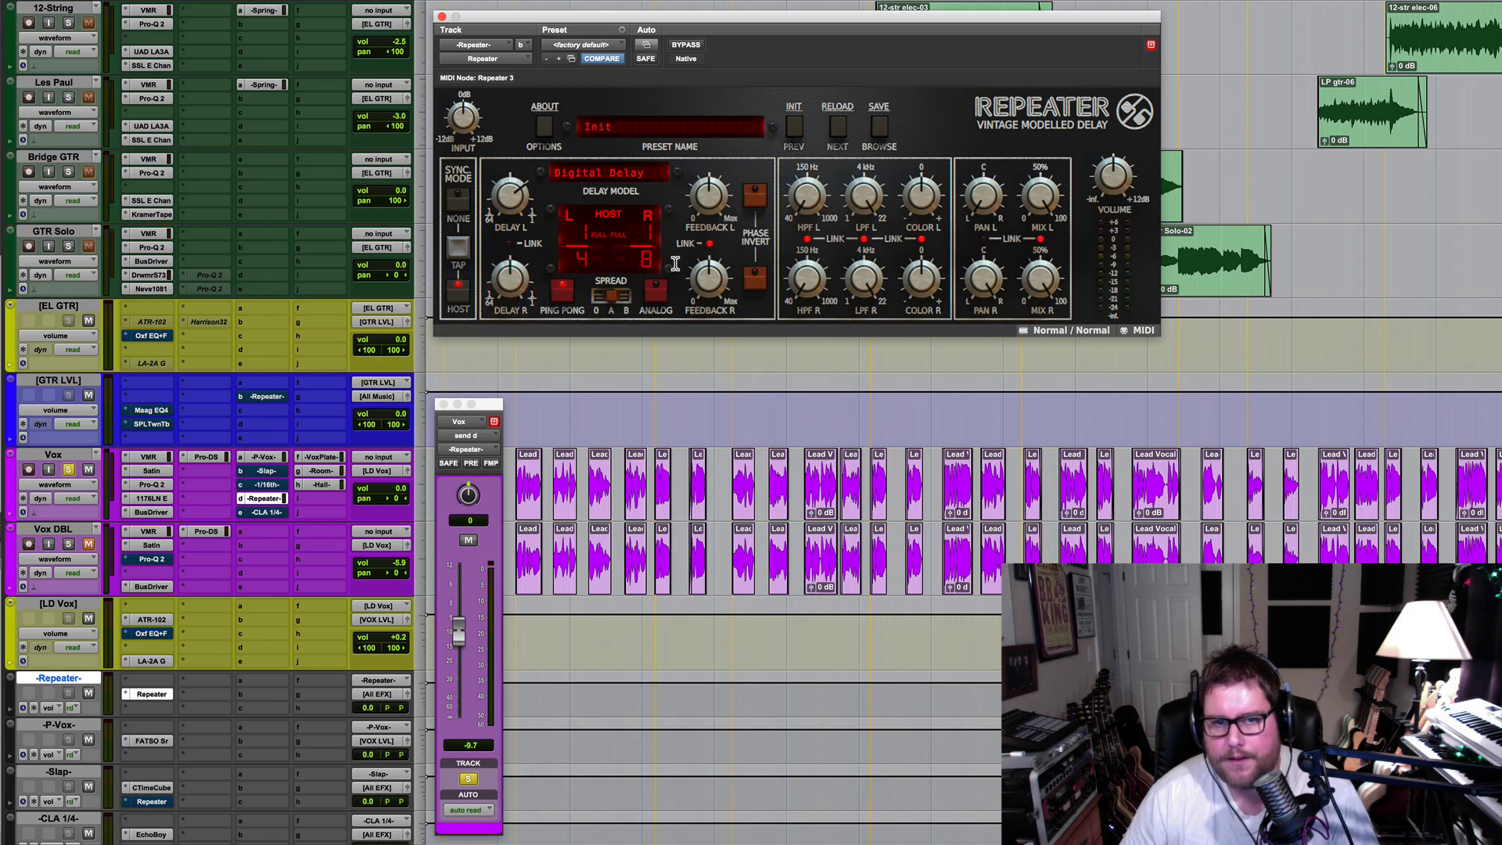
key(space)
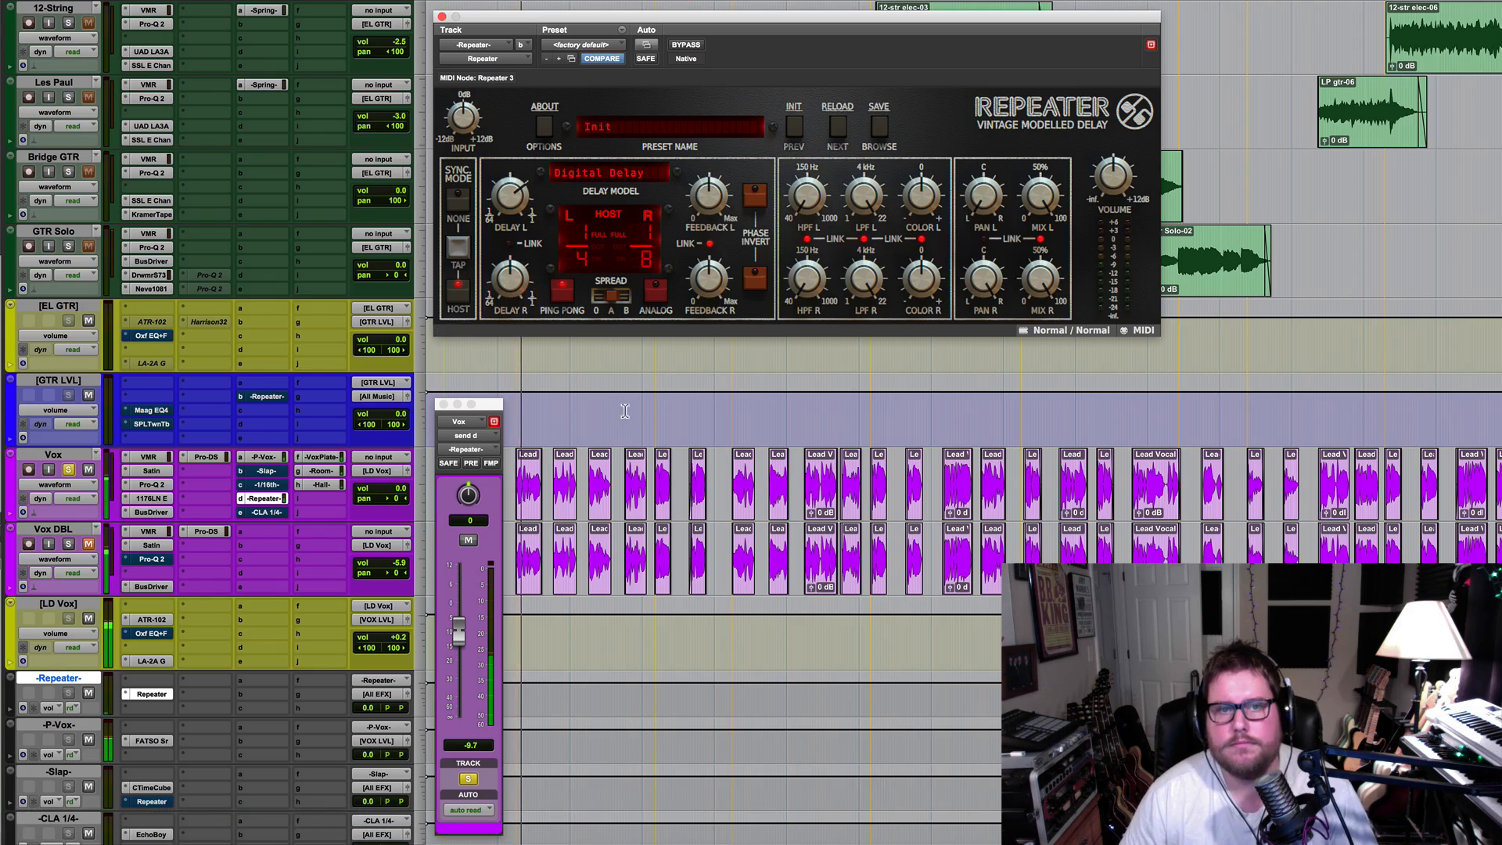
drag(458, 632, 459, 622)
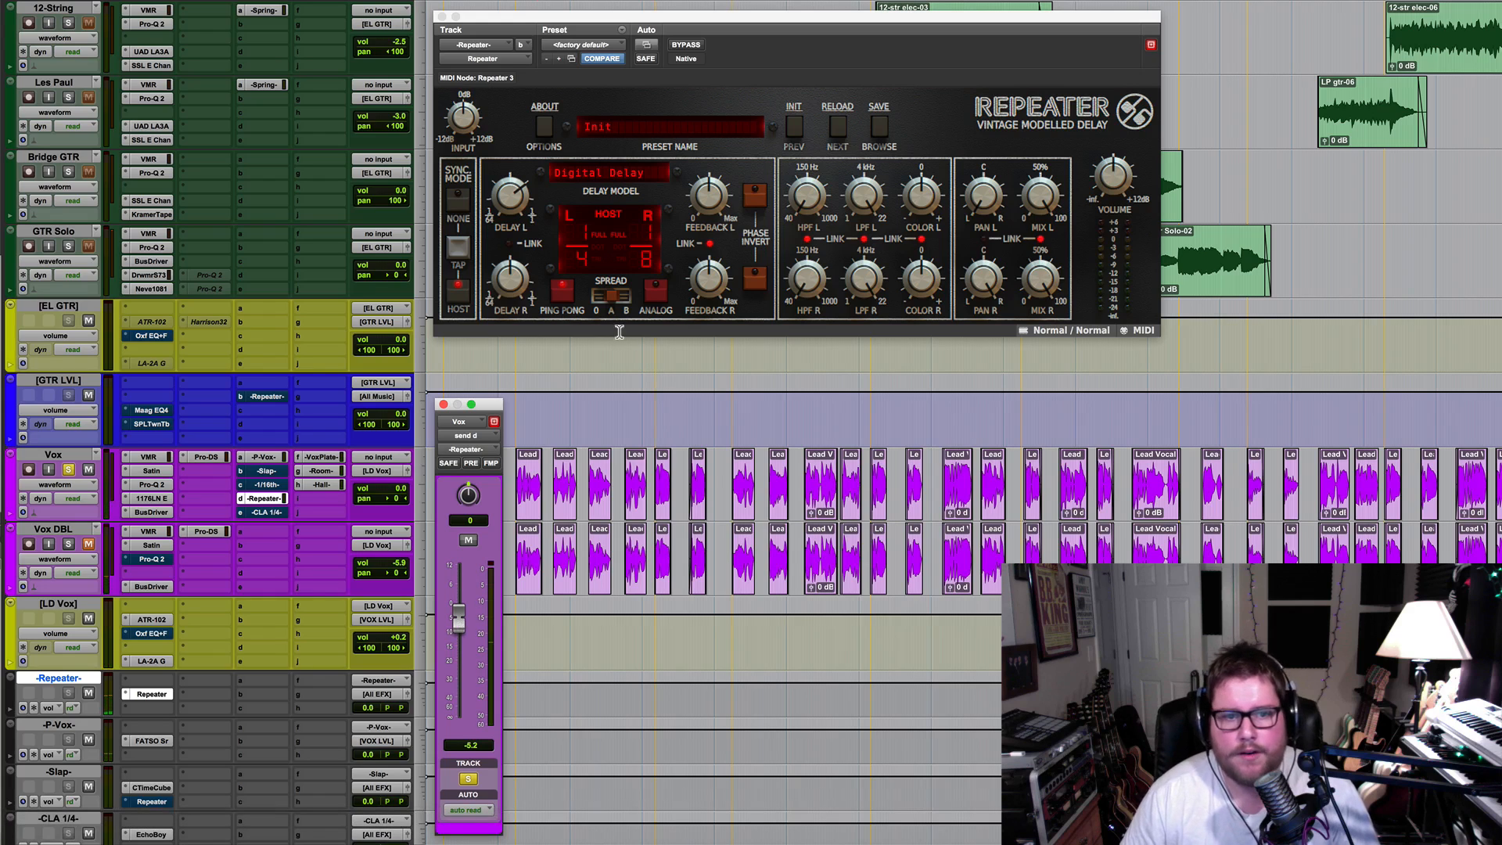
Load the Ambient Lead Vocal preset in Repeater and move the plug-in window clear of the Vox send fader
click(646, 126)
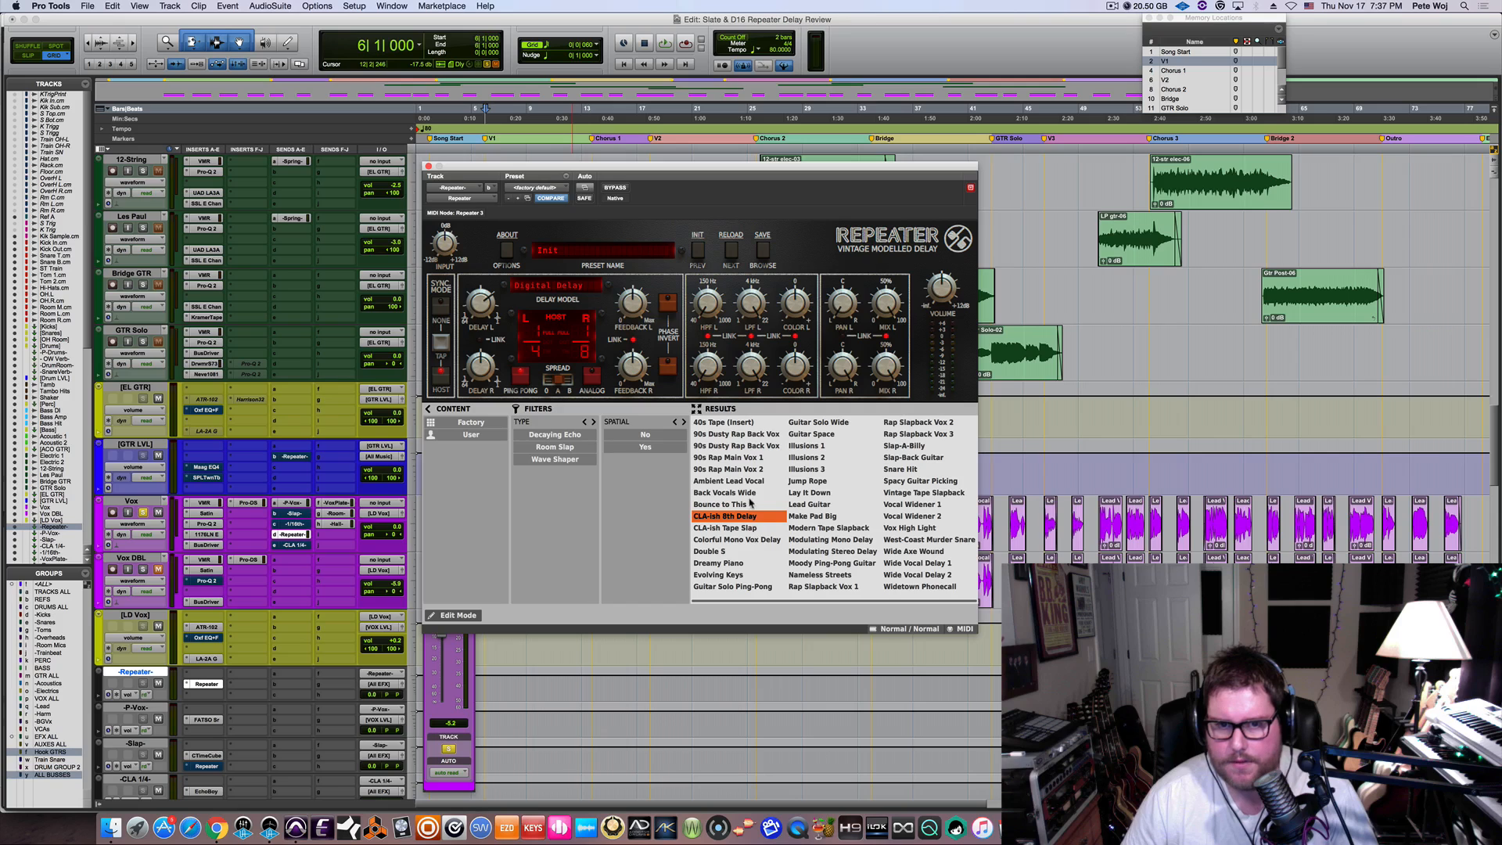
click(747, 482)
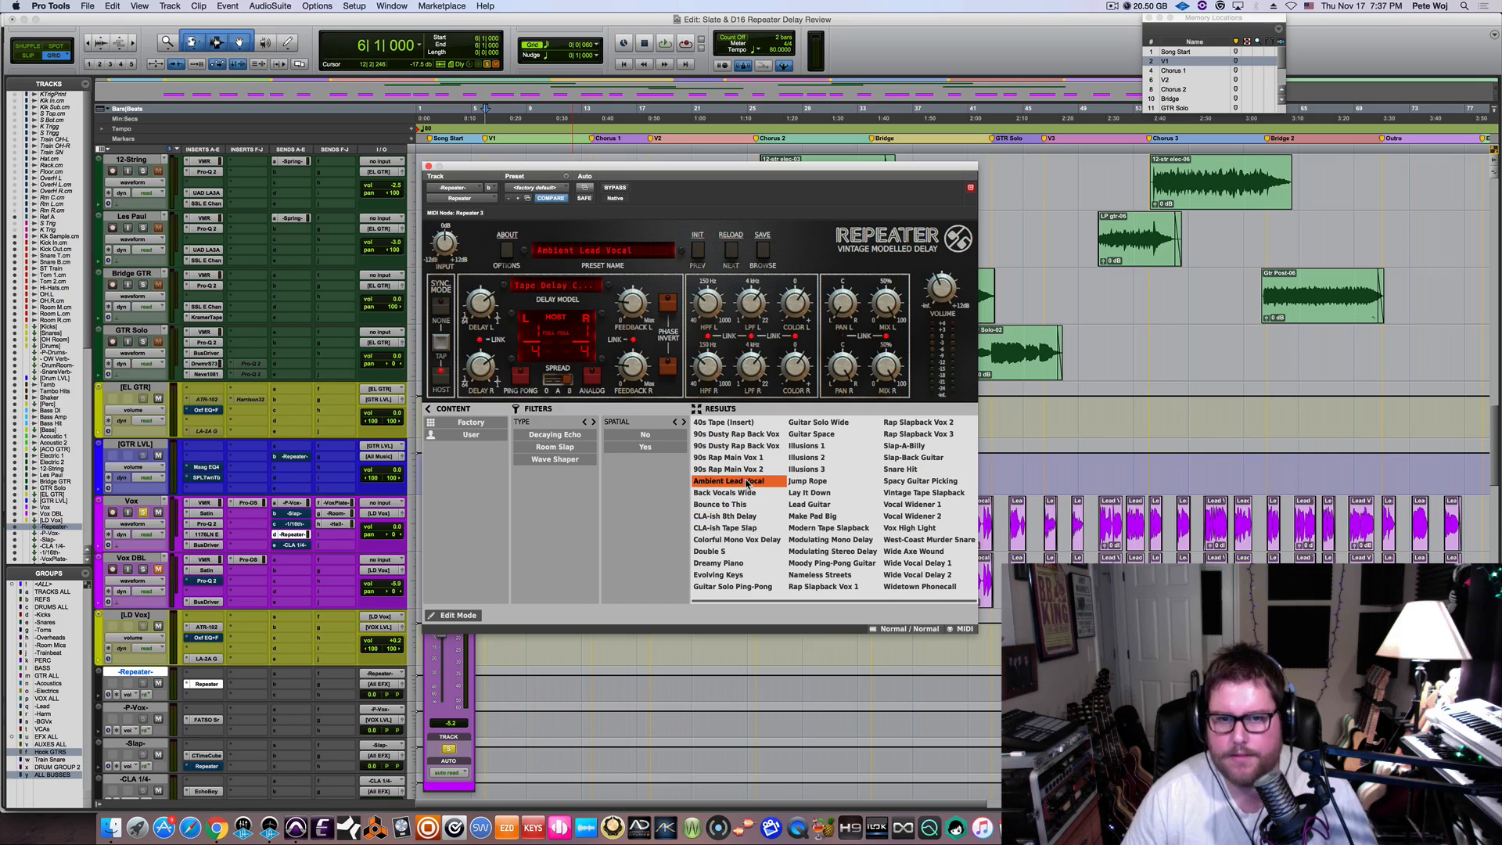
drag(747, 171, 804, 8)
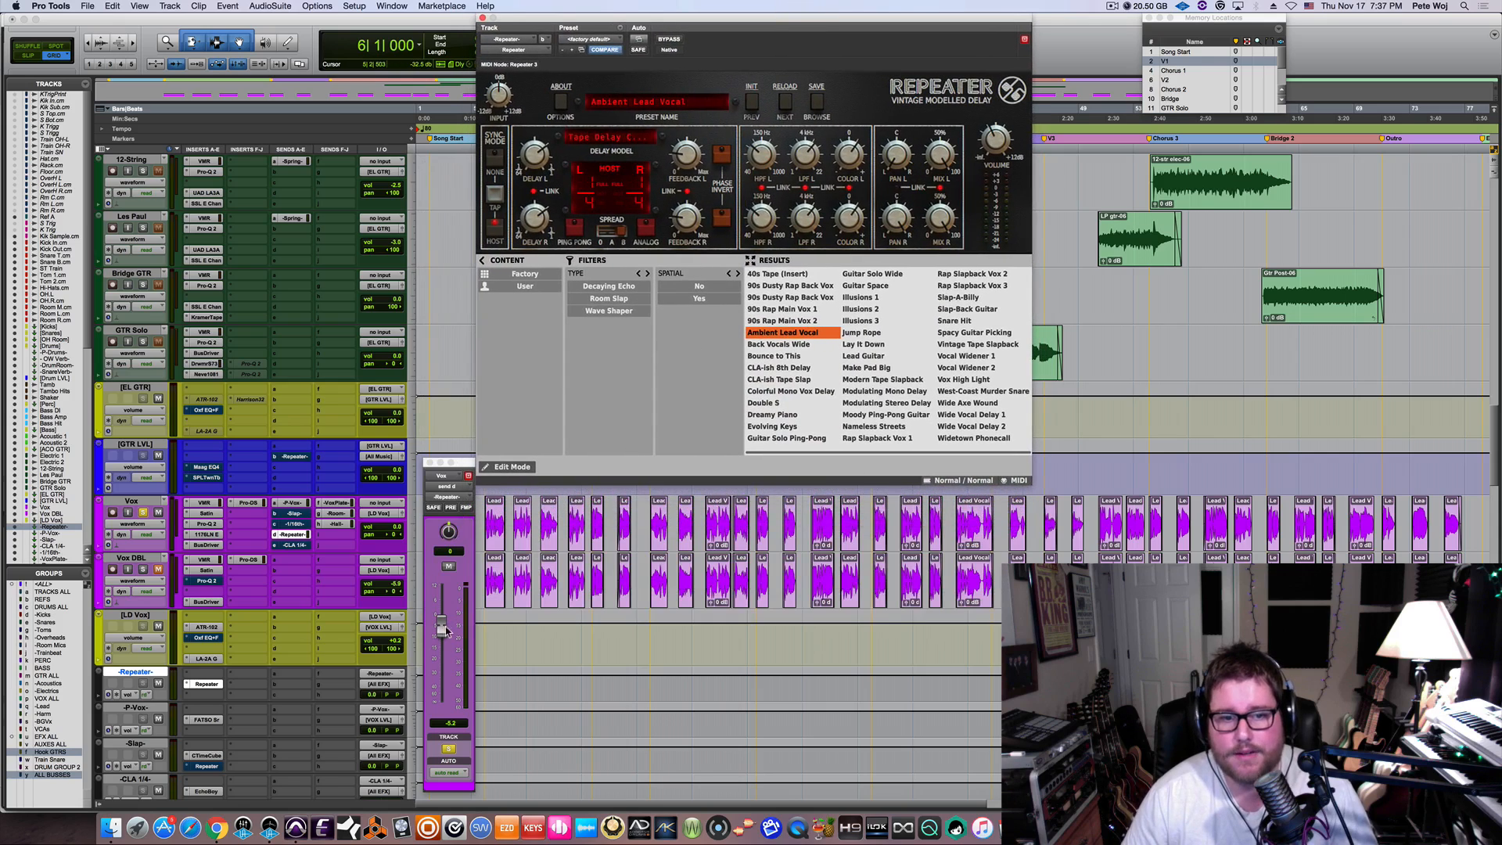
Audition the Ambient Lead Vocal preset in the full mix, adjusting the Vox send and the plug-in's output volume, and close the preset browser
drag(444, 628, 444, 630)
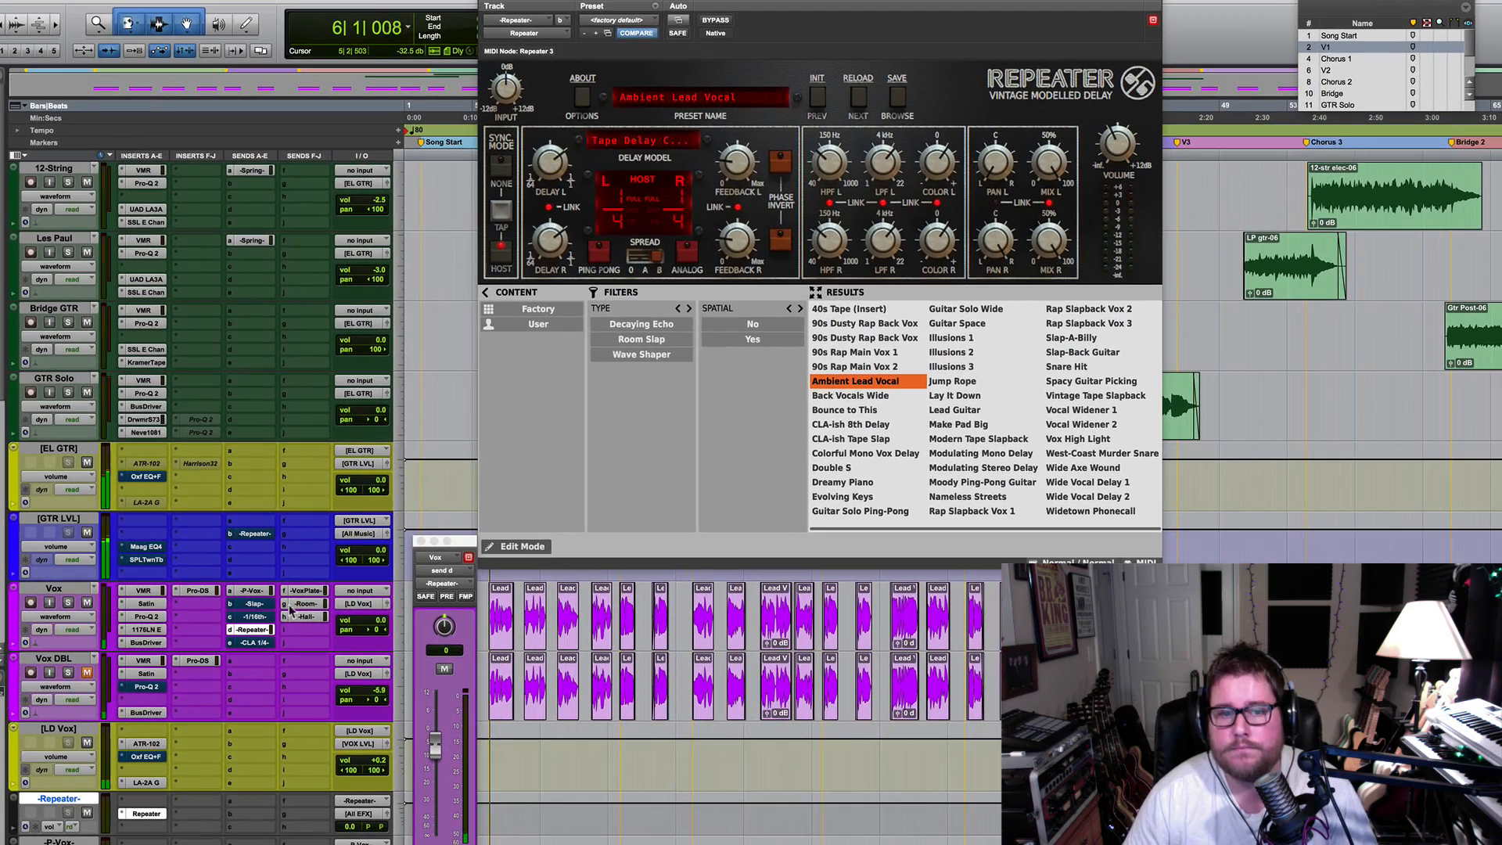
key(space)
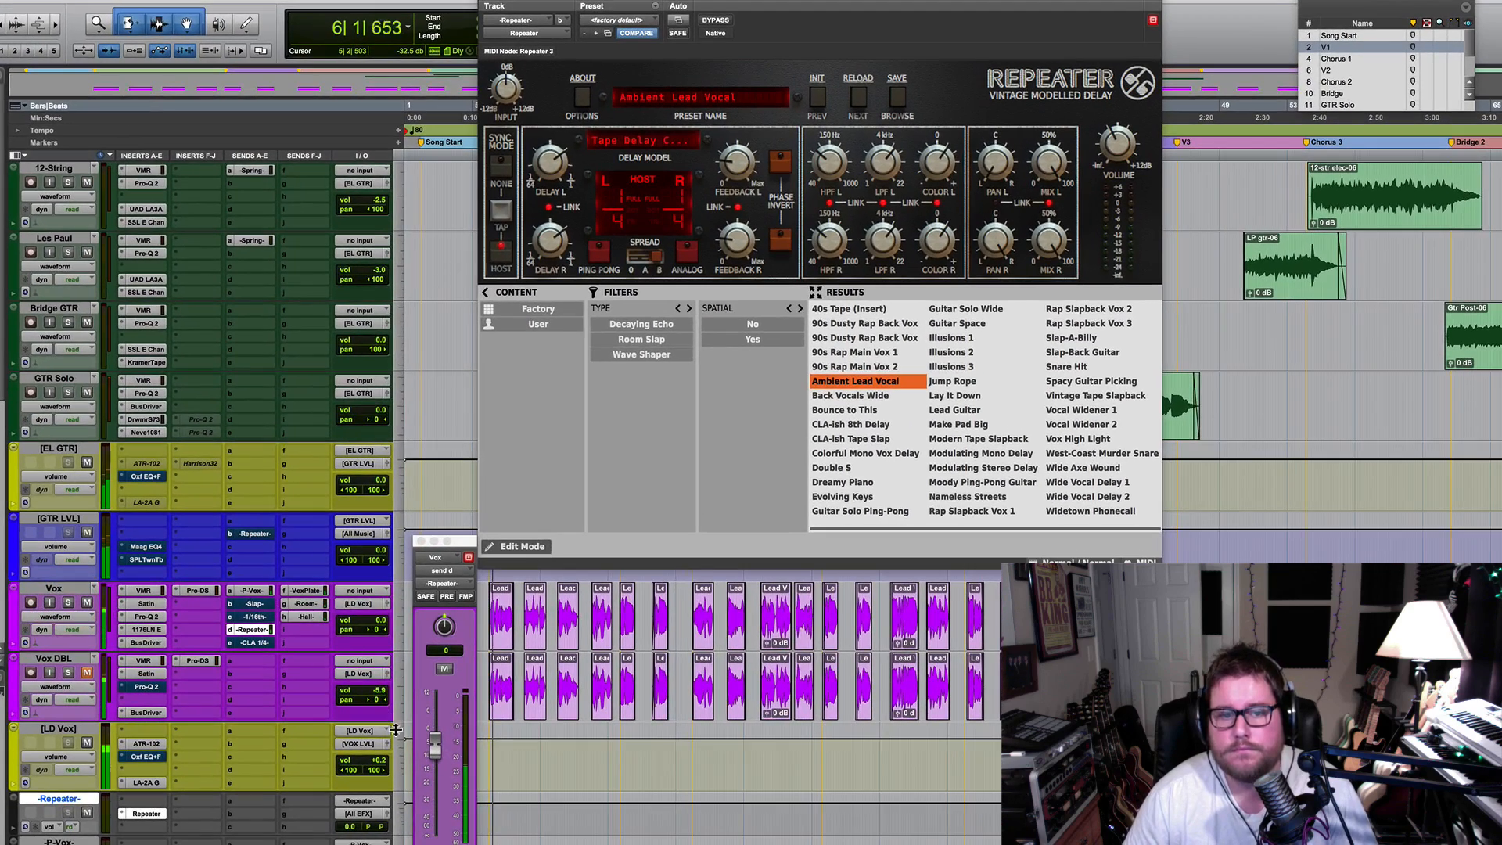
drag(433, 746, 435, 754)
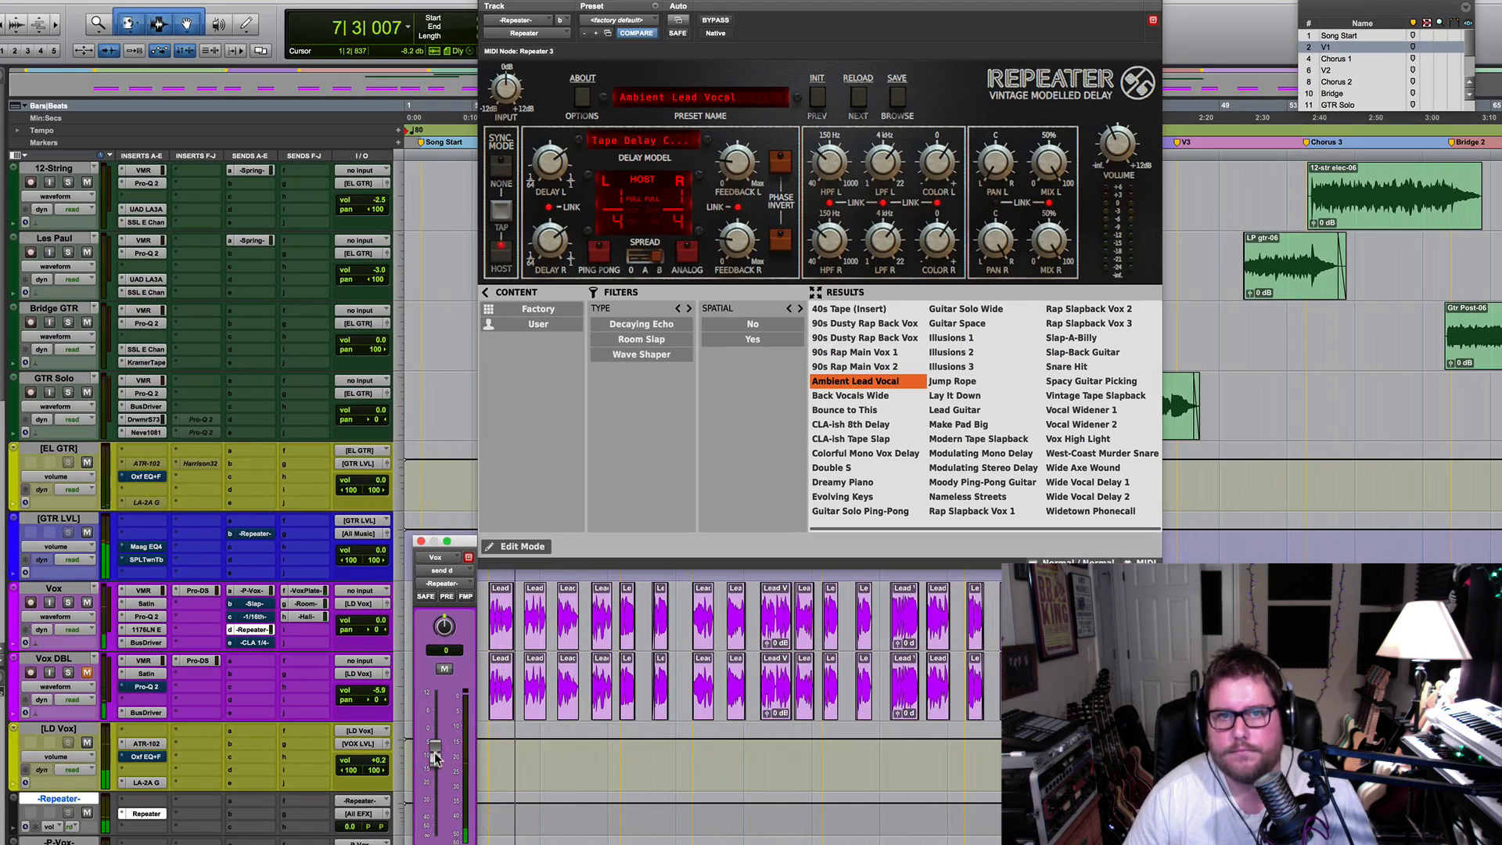
mouse_move(1122, 134)
mouse_down()
mouse_move(1124, 120)
mouse_move(1120, 146)
mouse_up()
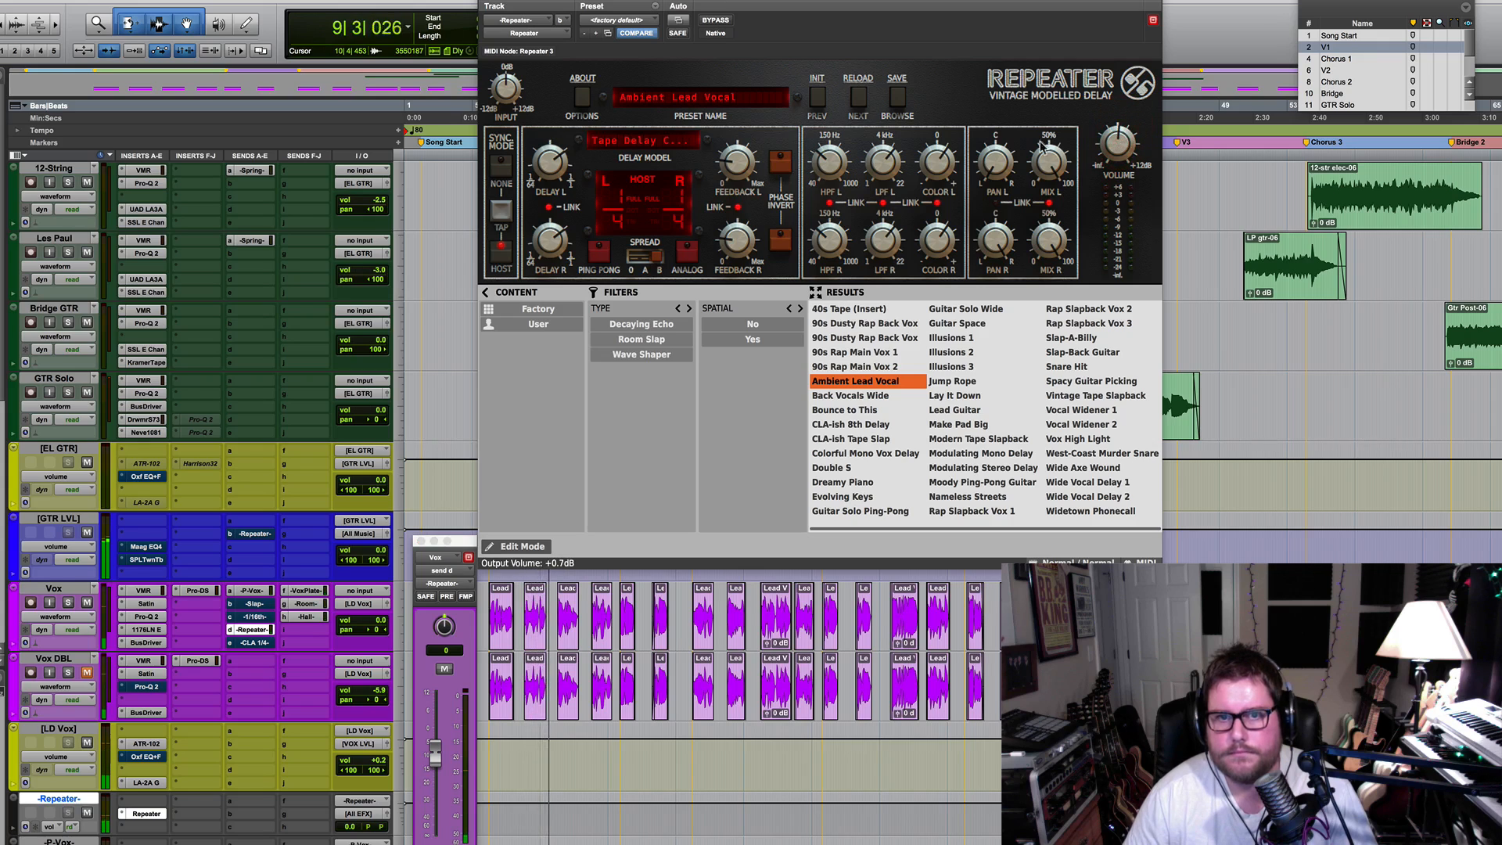
click(698, 98)
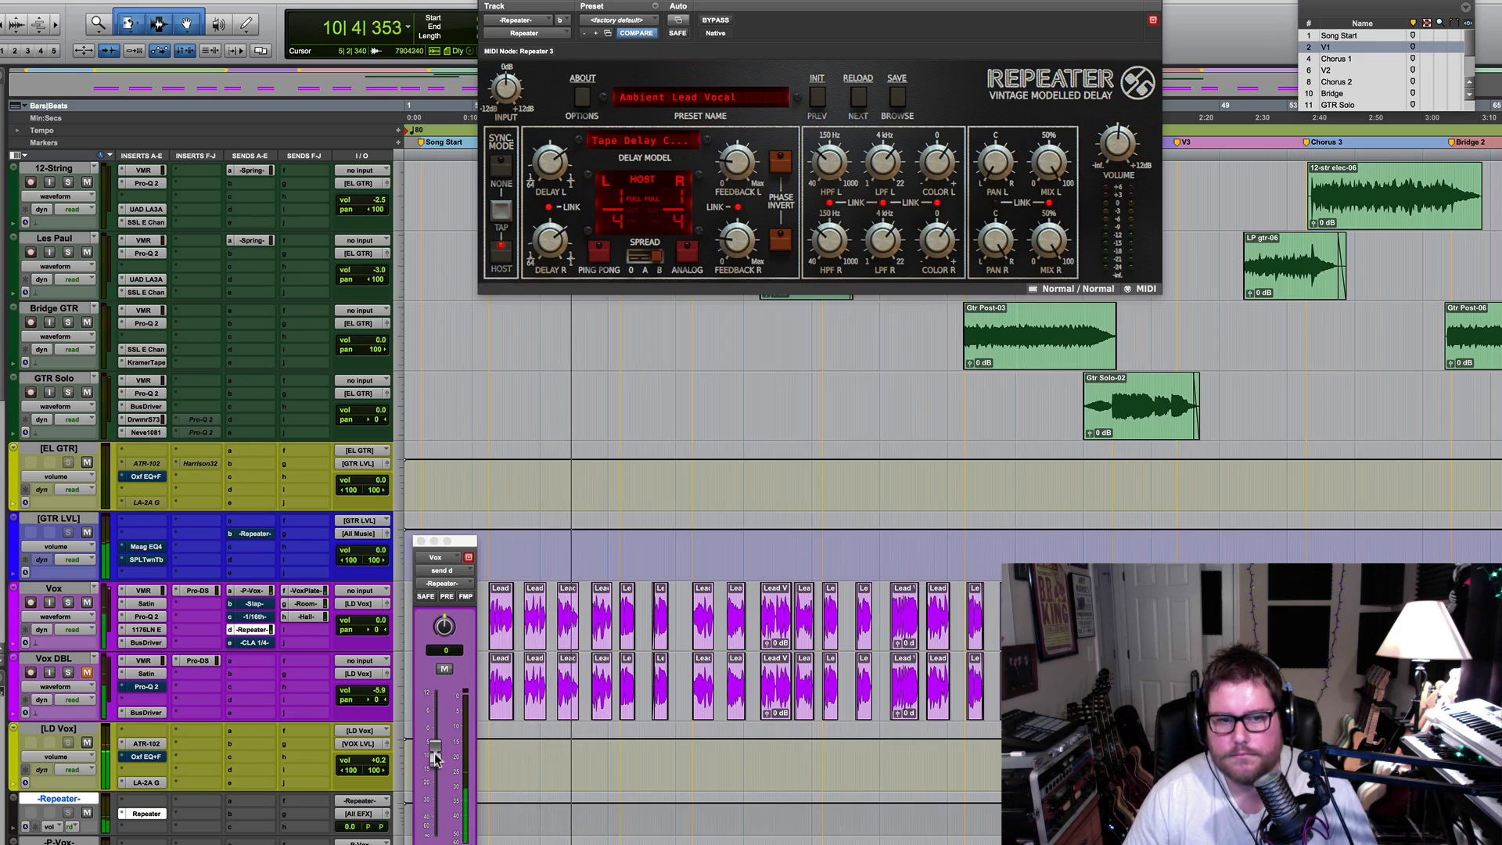
key(space)
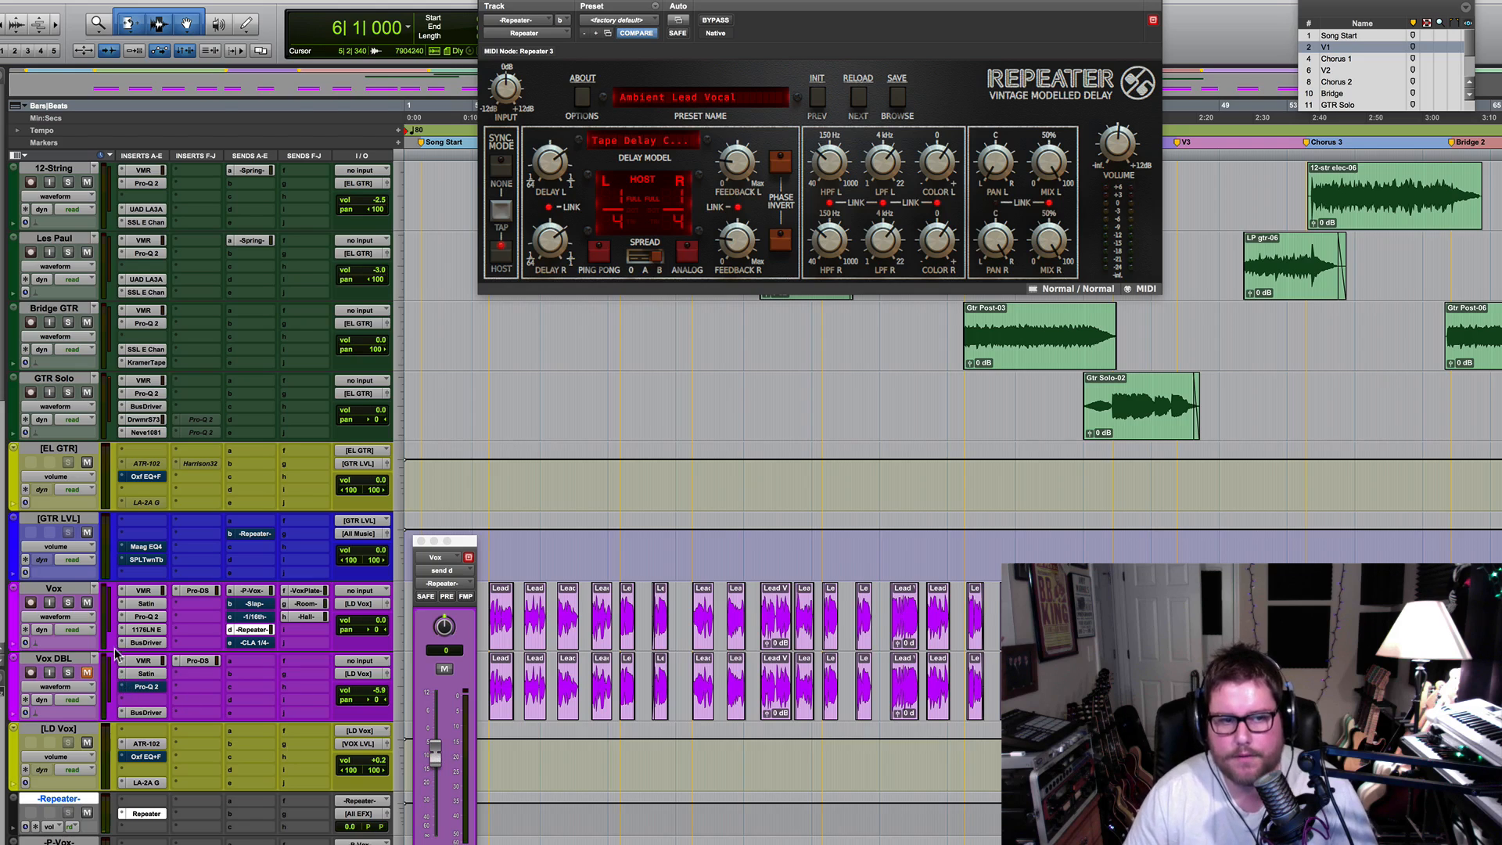
Solo the Vox track and play it back while raising its Repeater send level
click(68, 602)
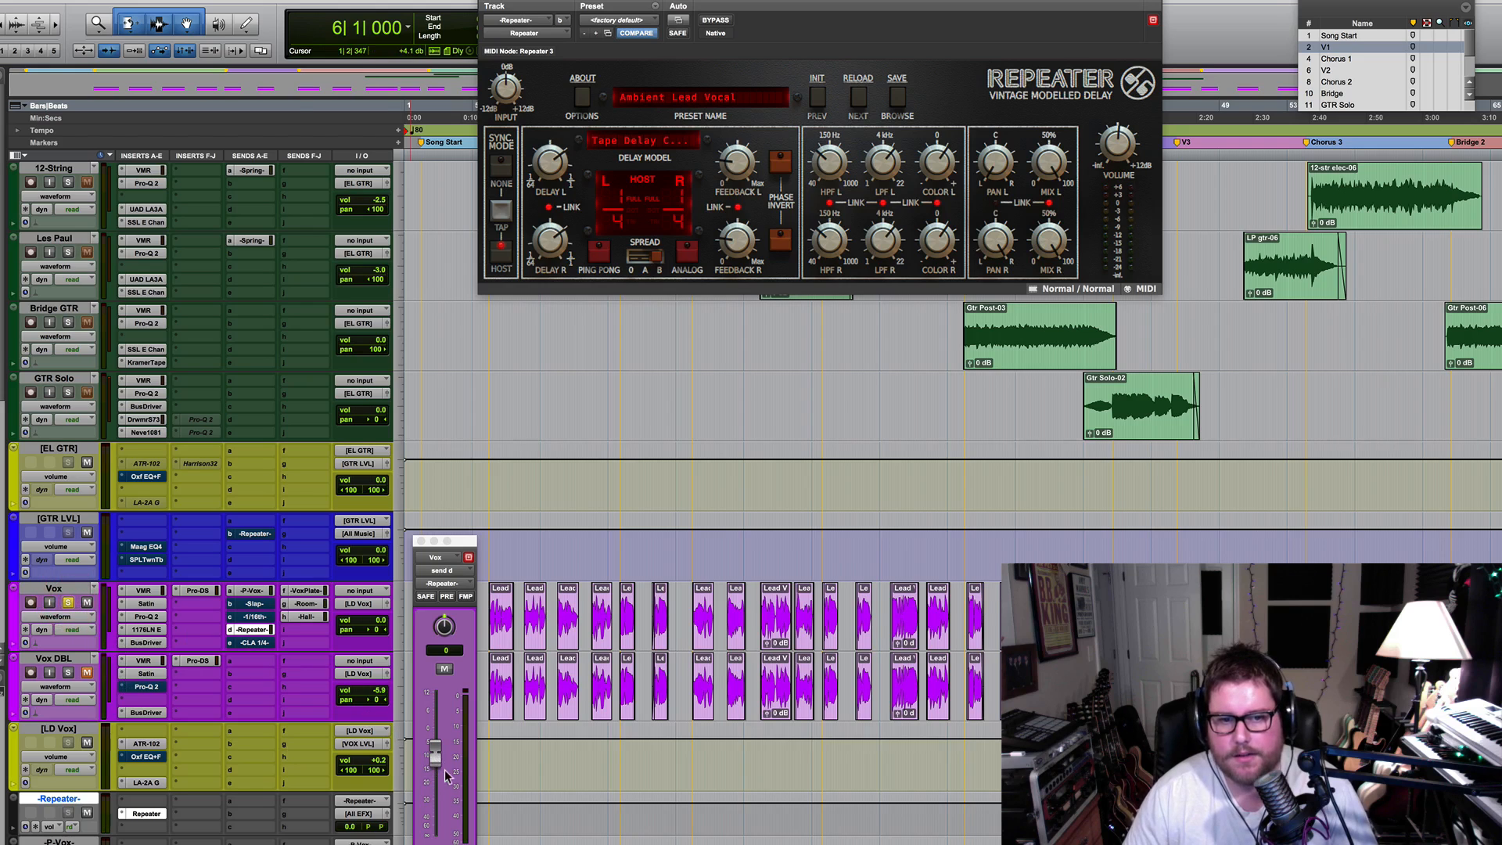
key(space)
drag(436, 756, 435, 742)
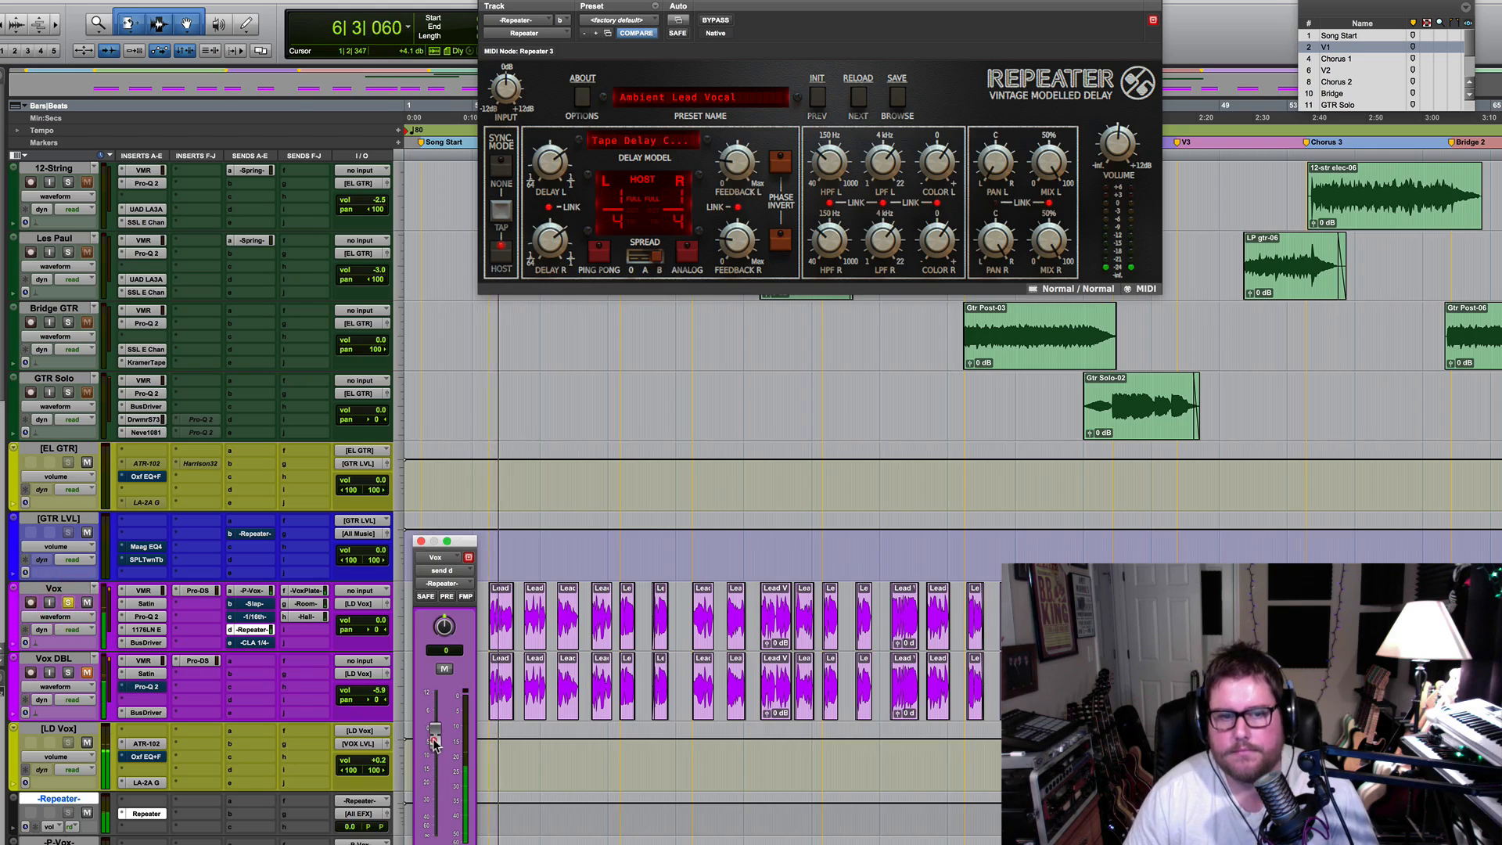
drag(436, 739, 436, 731)
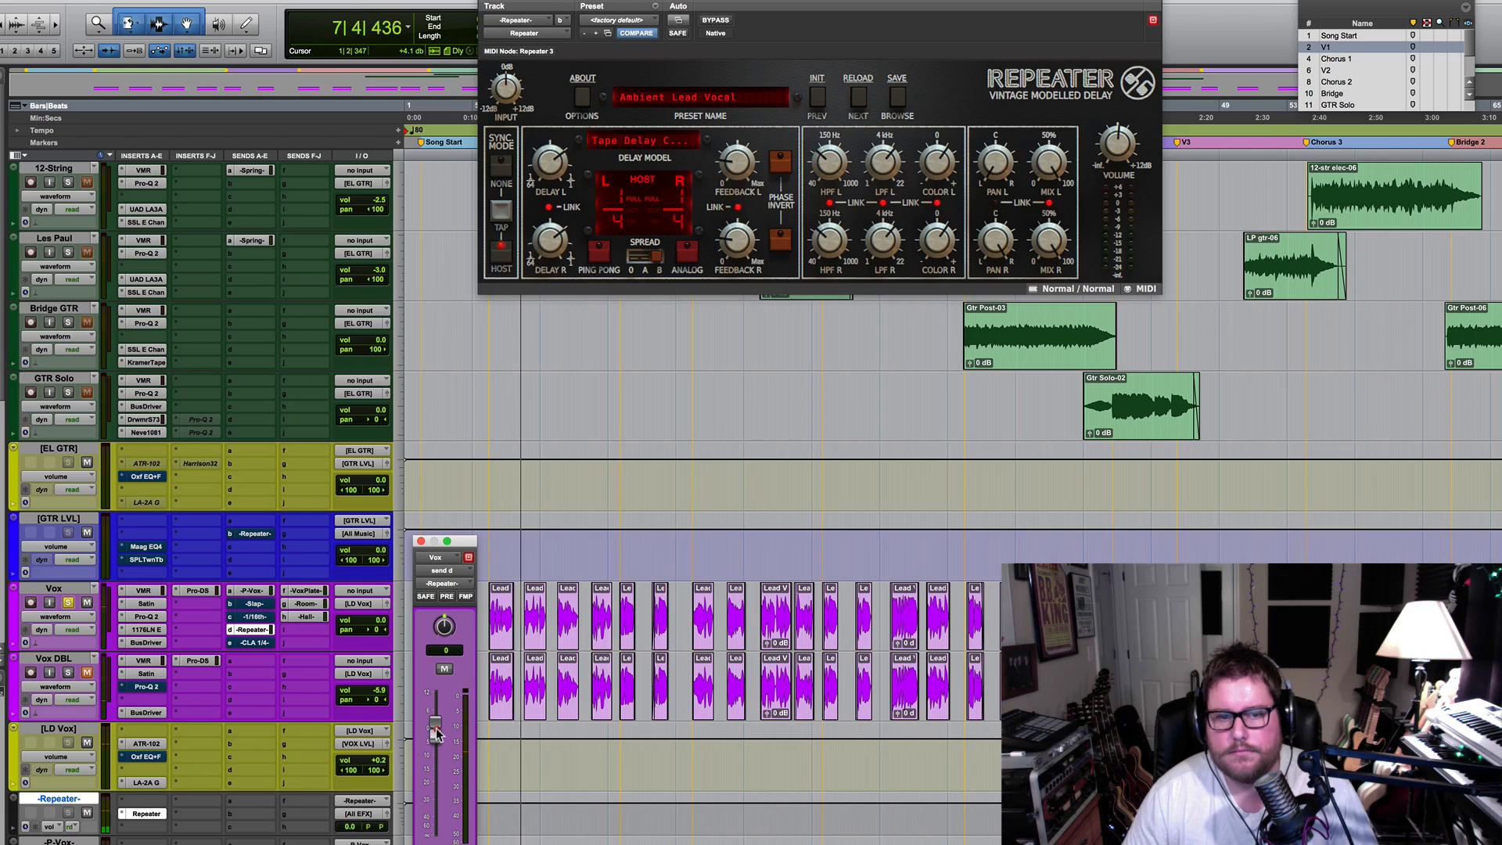
key(space)
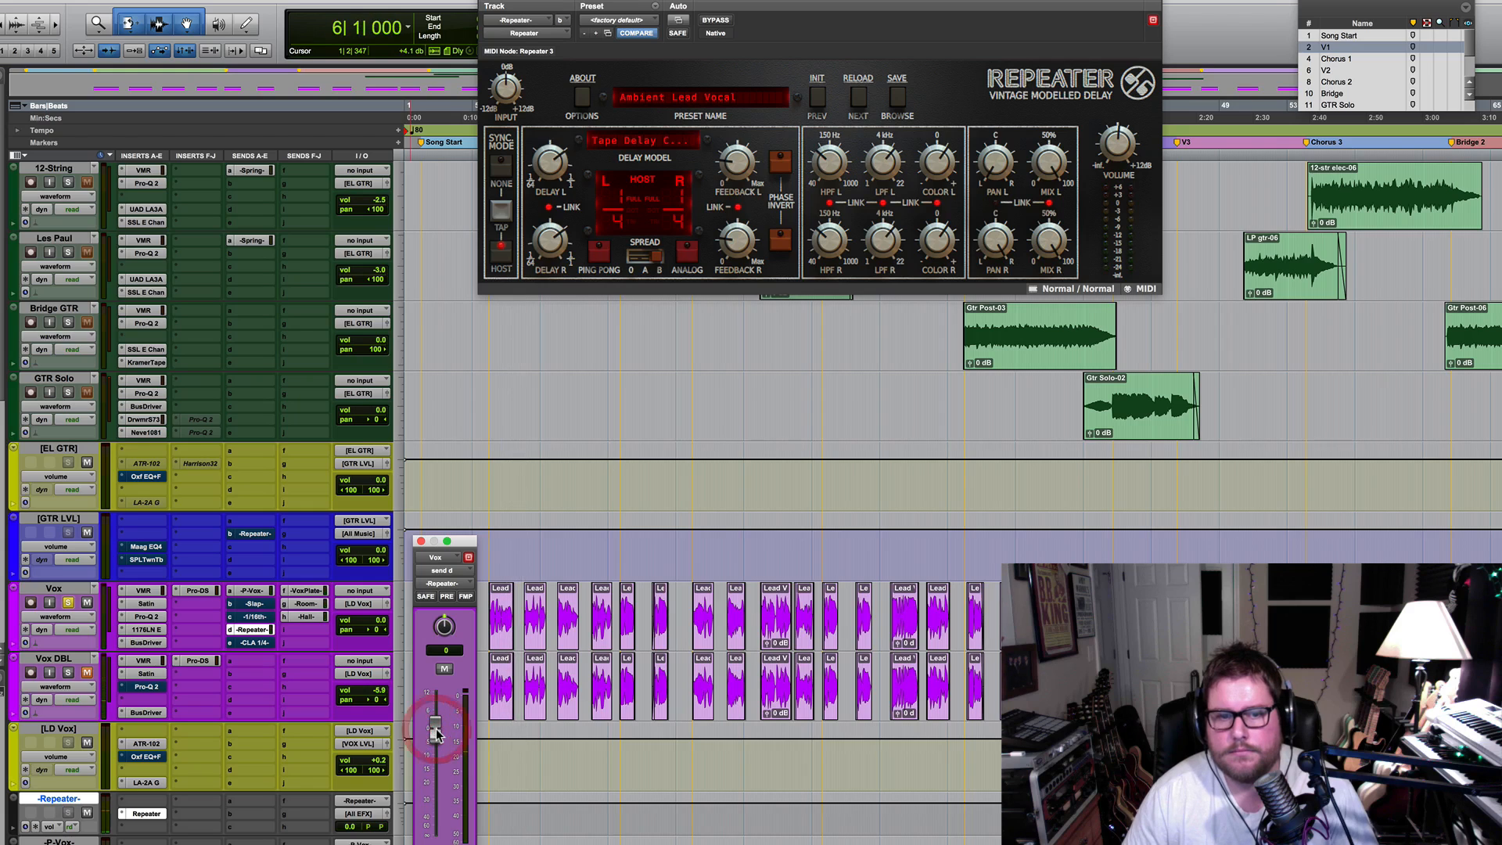
Change Repeater's delay model to Digital 42
click(611, 142)
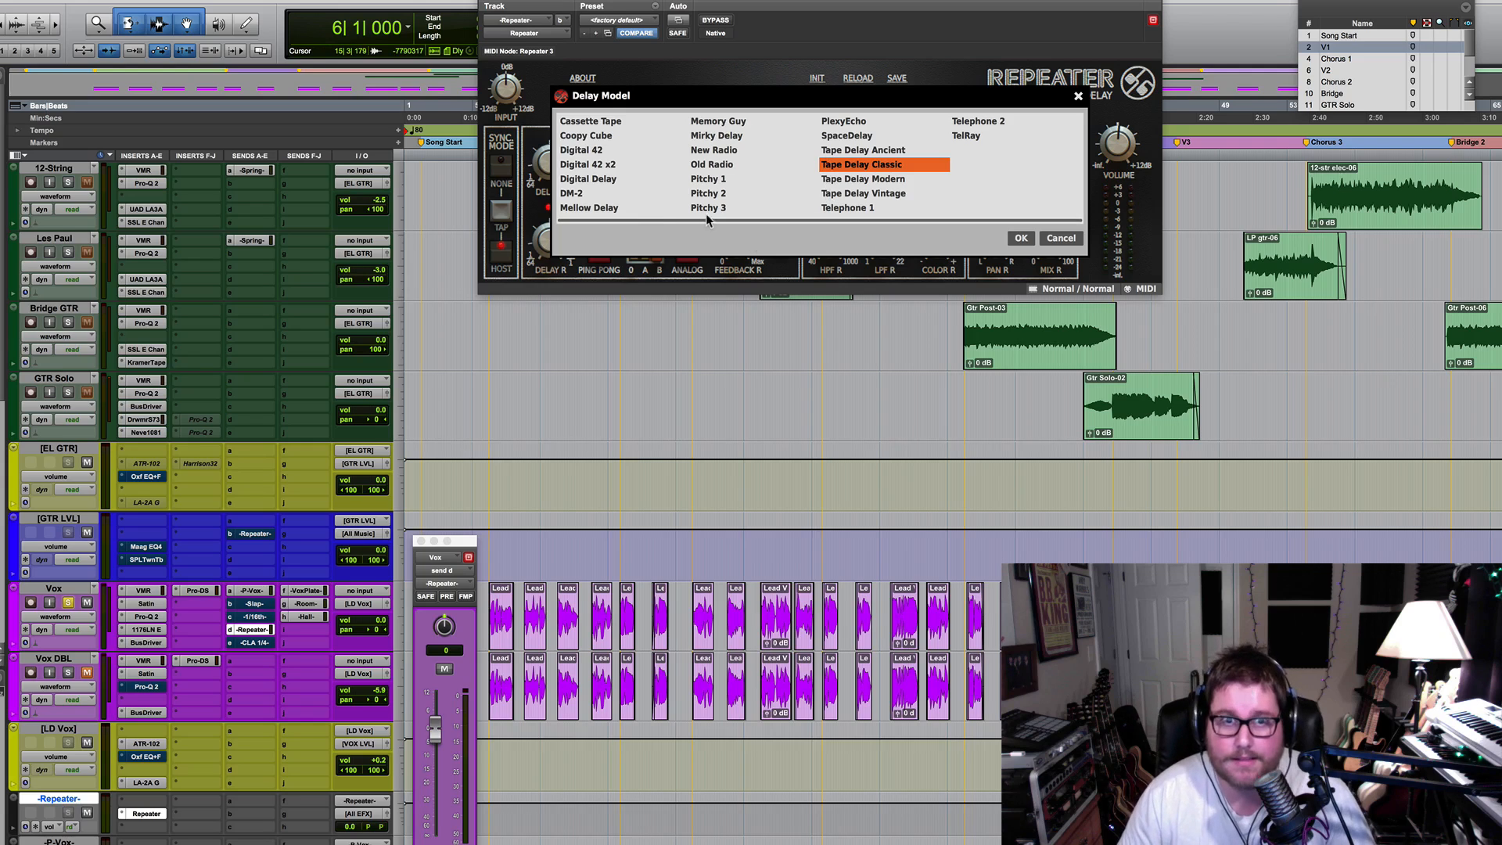
click(610, 151)
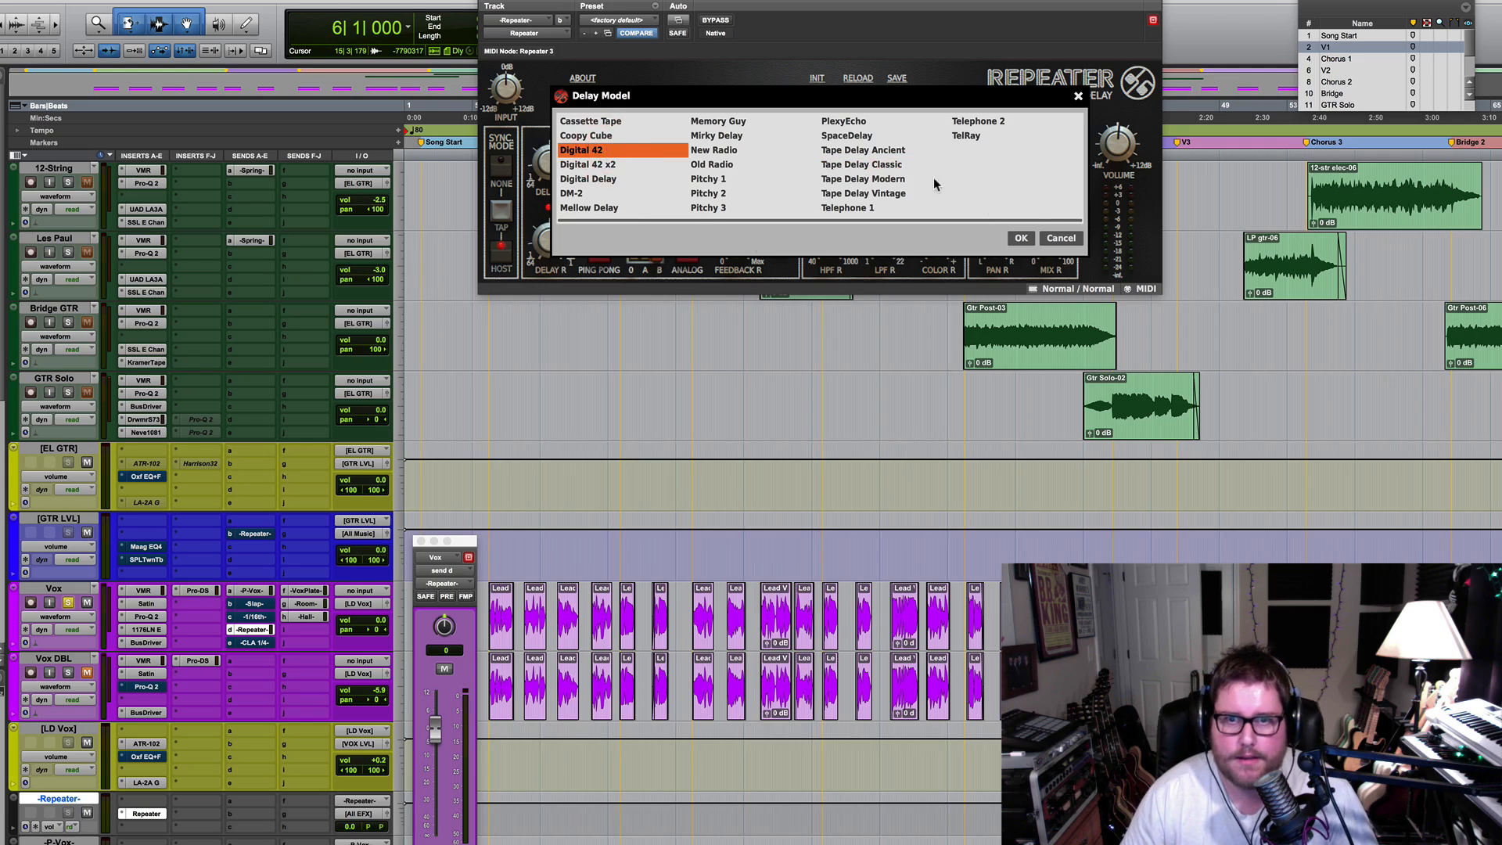
click(1022, 240)
Play back the soloed vocal with the Digital 42 model and lower the Vox send to Repeater
key(space)
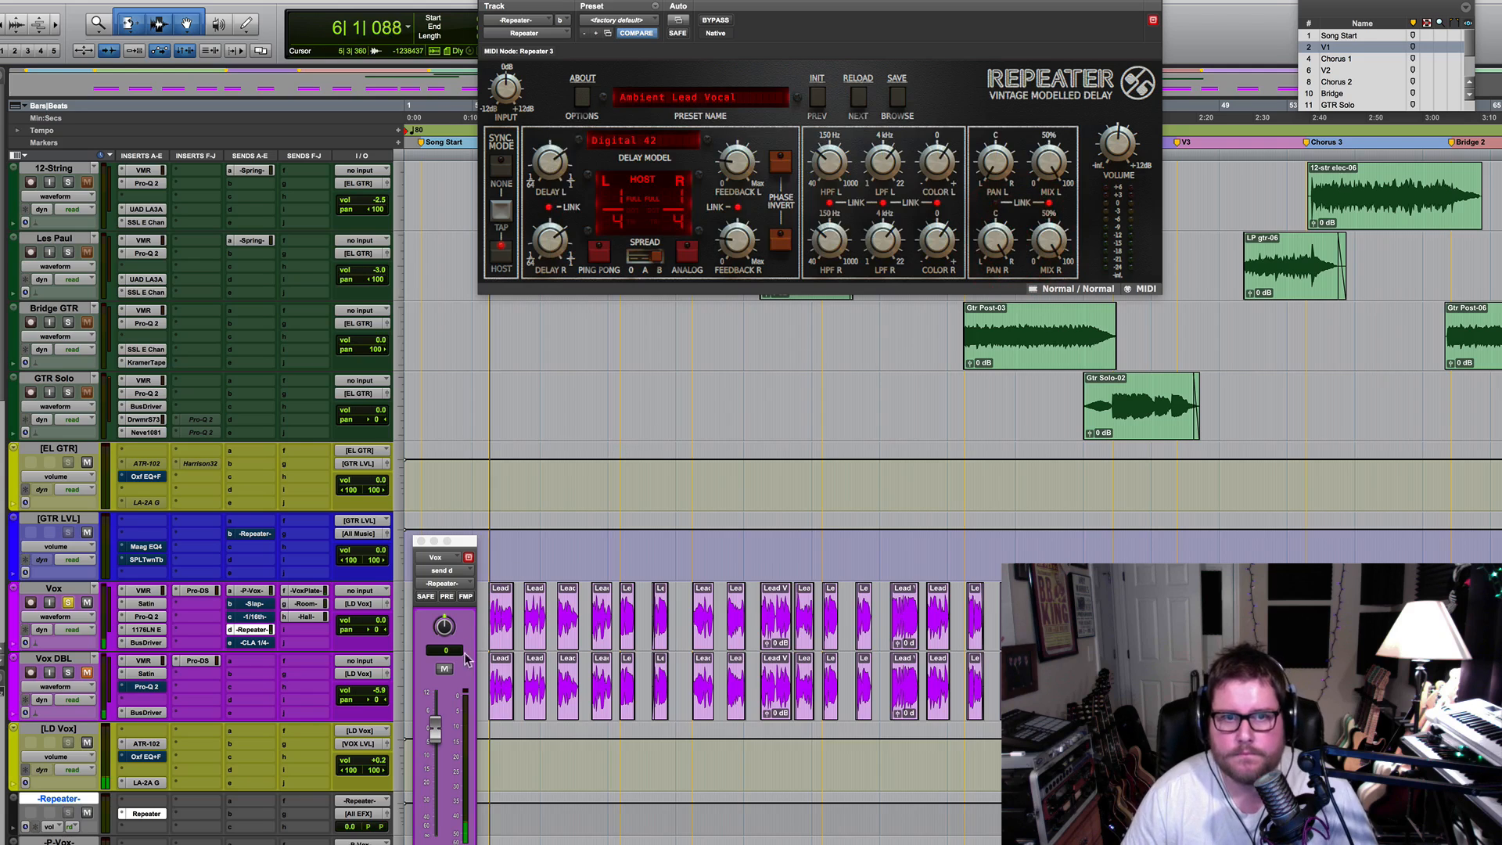
drag(437, 733, 437, 745)
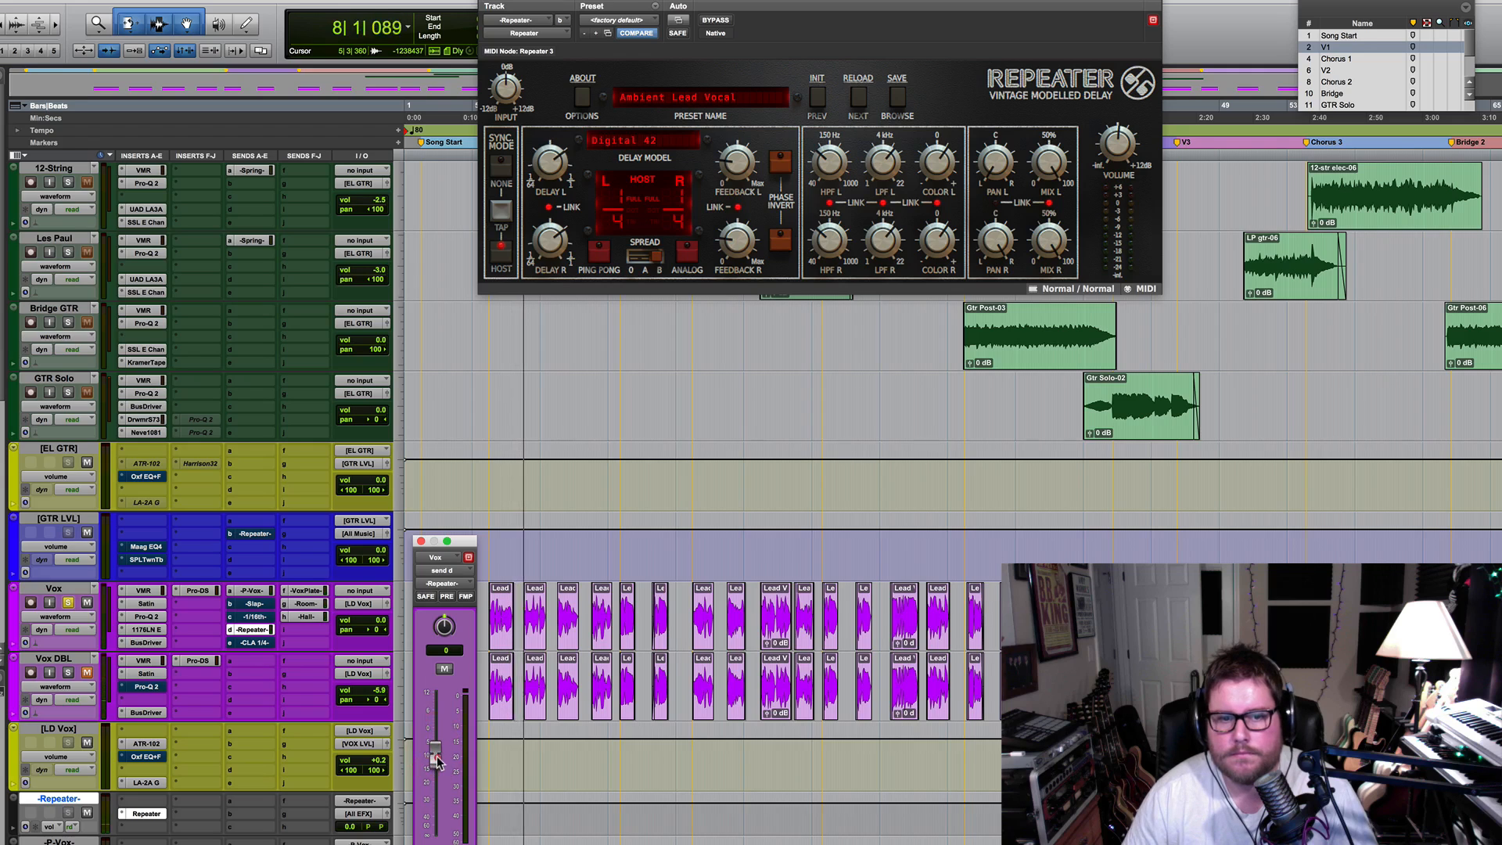
drag(436, 749, 438, 761)
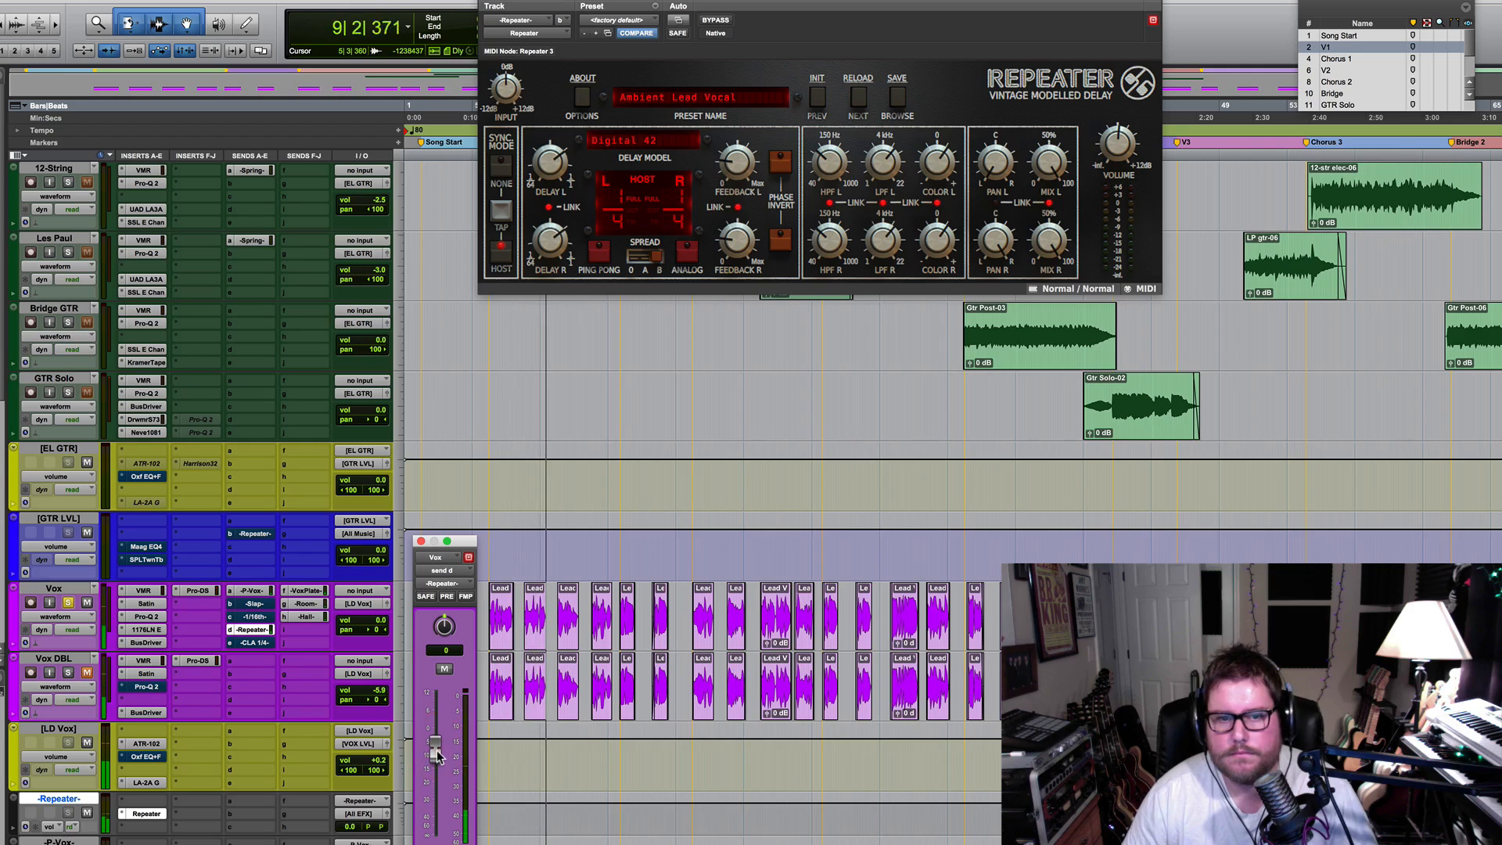
click(437, 752)
key(space)
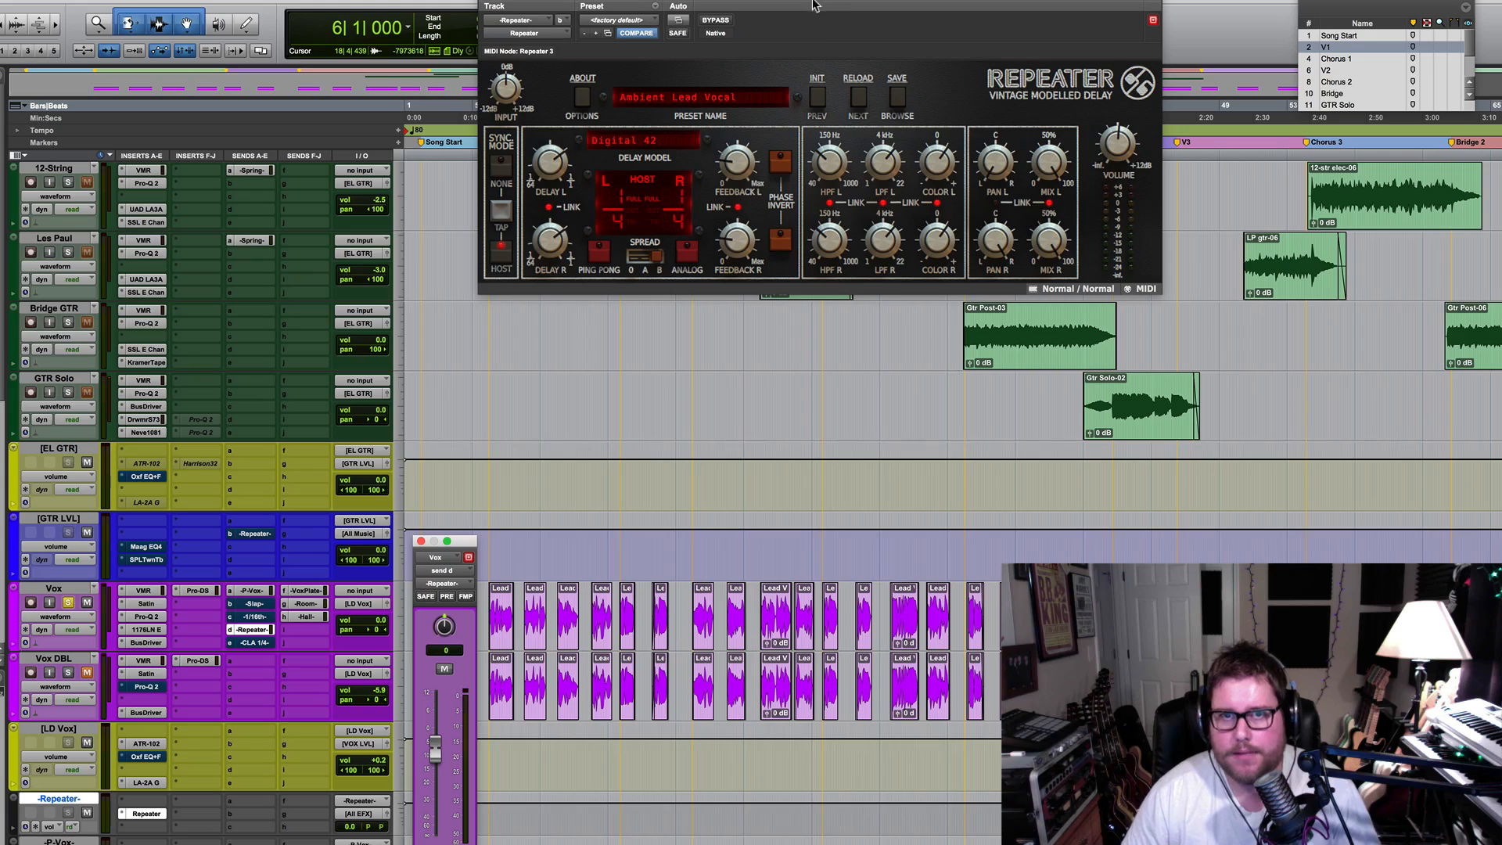
Raise the left delay feedback in Repeater and play back the vocal to hear the repeats
drag(792, 4, 722, 132)
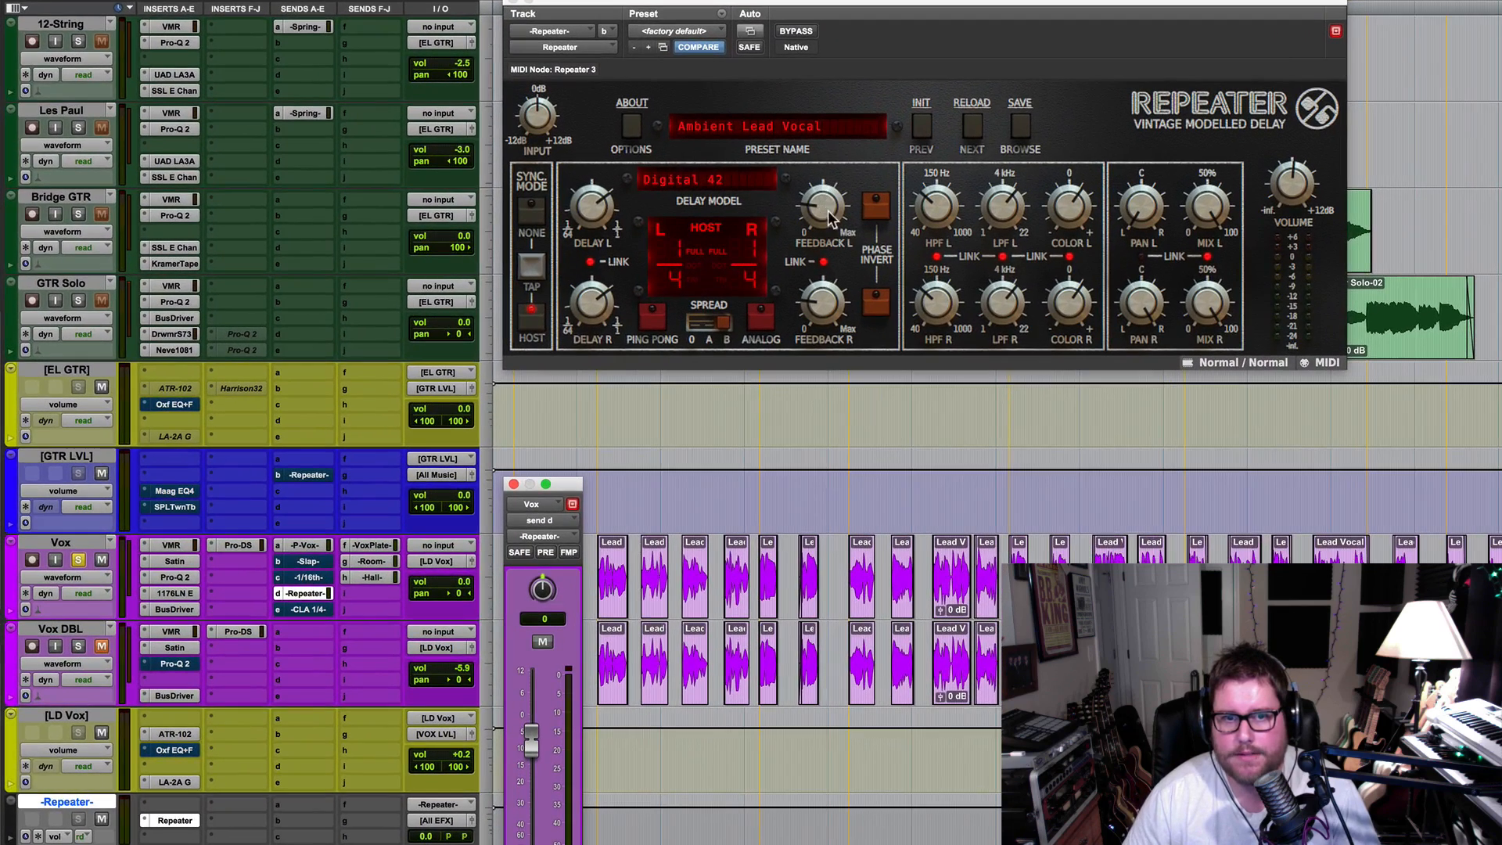
drag(829, 217, 821, 162)
key(space)
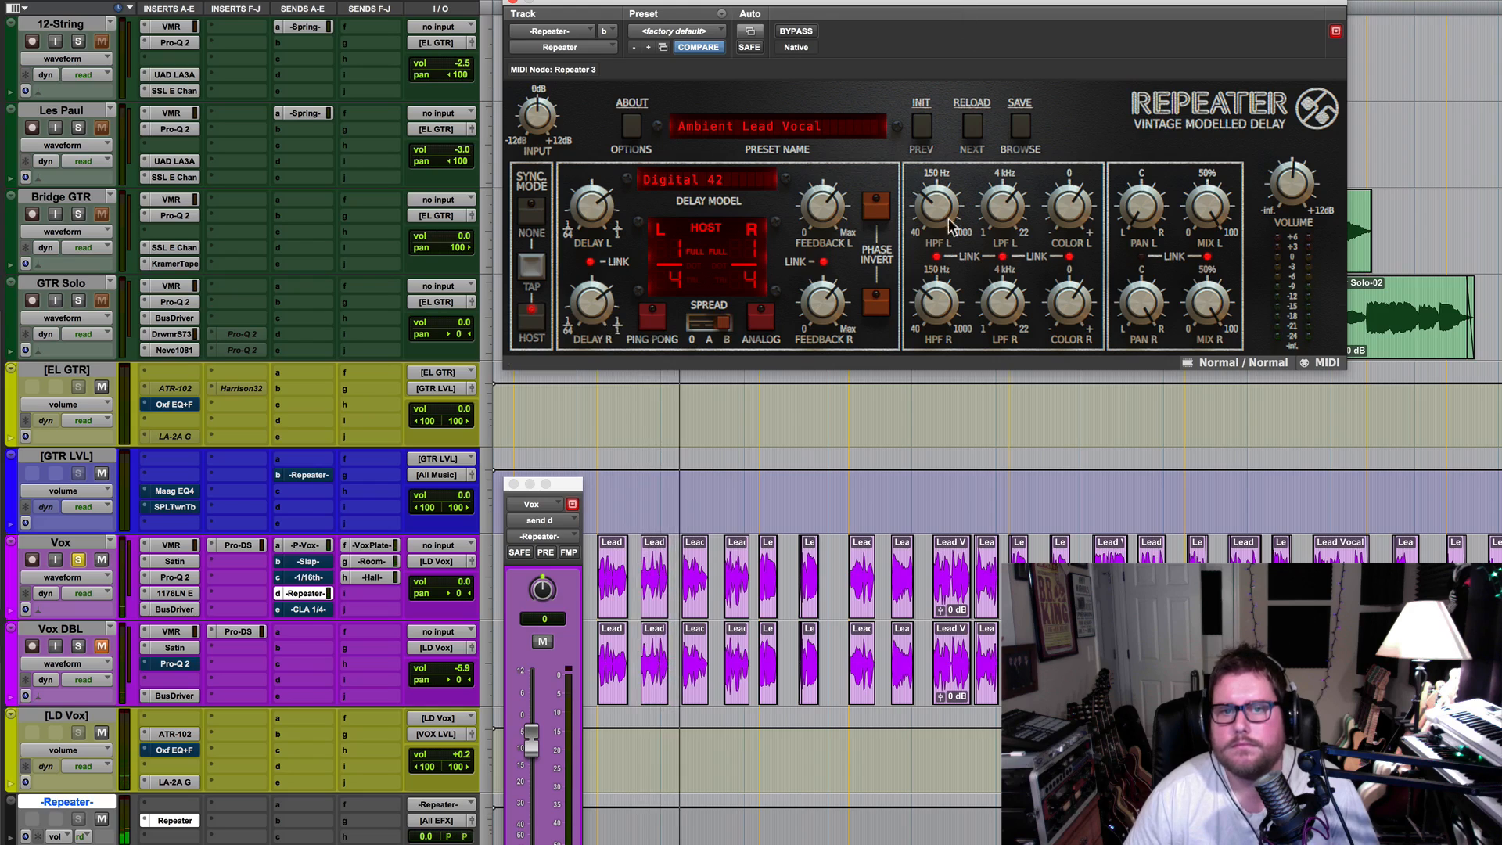
Set the left high-pass filter to 74 Hz and the left low-pass filter to 11.07 kHz
mouse_move(943, 229)
drag(942, 228, 941, 232)
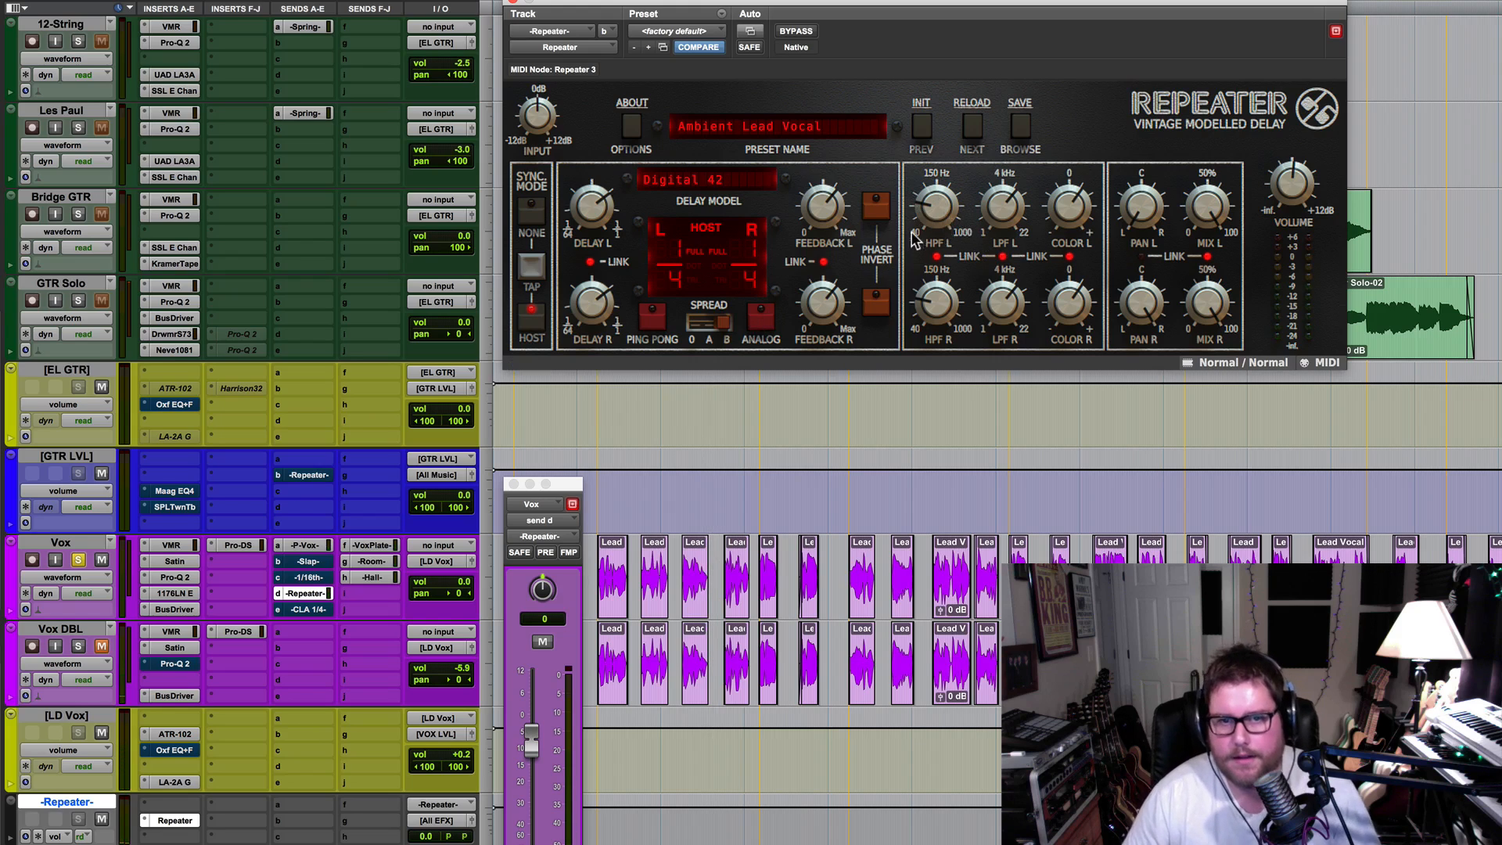
drag(935, 211, 933, 213)
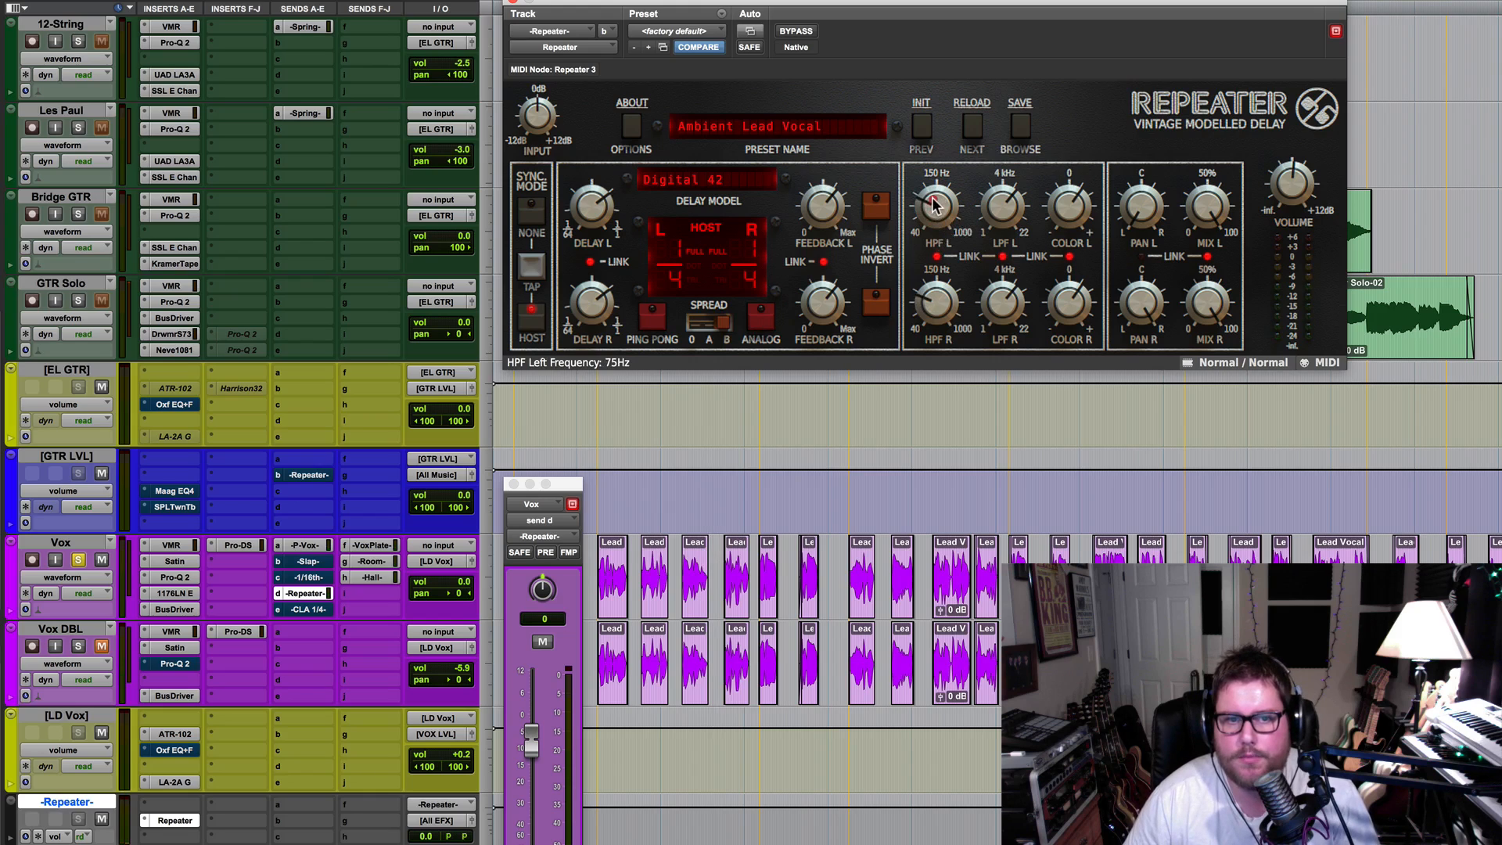
drag(932, 213, 931, 214)
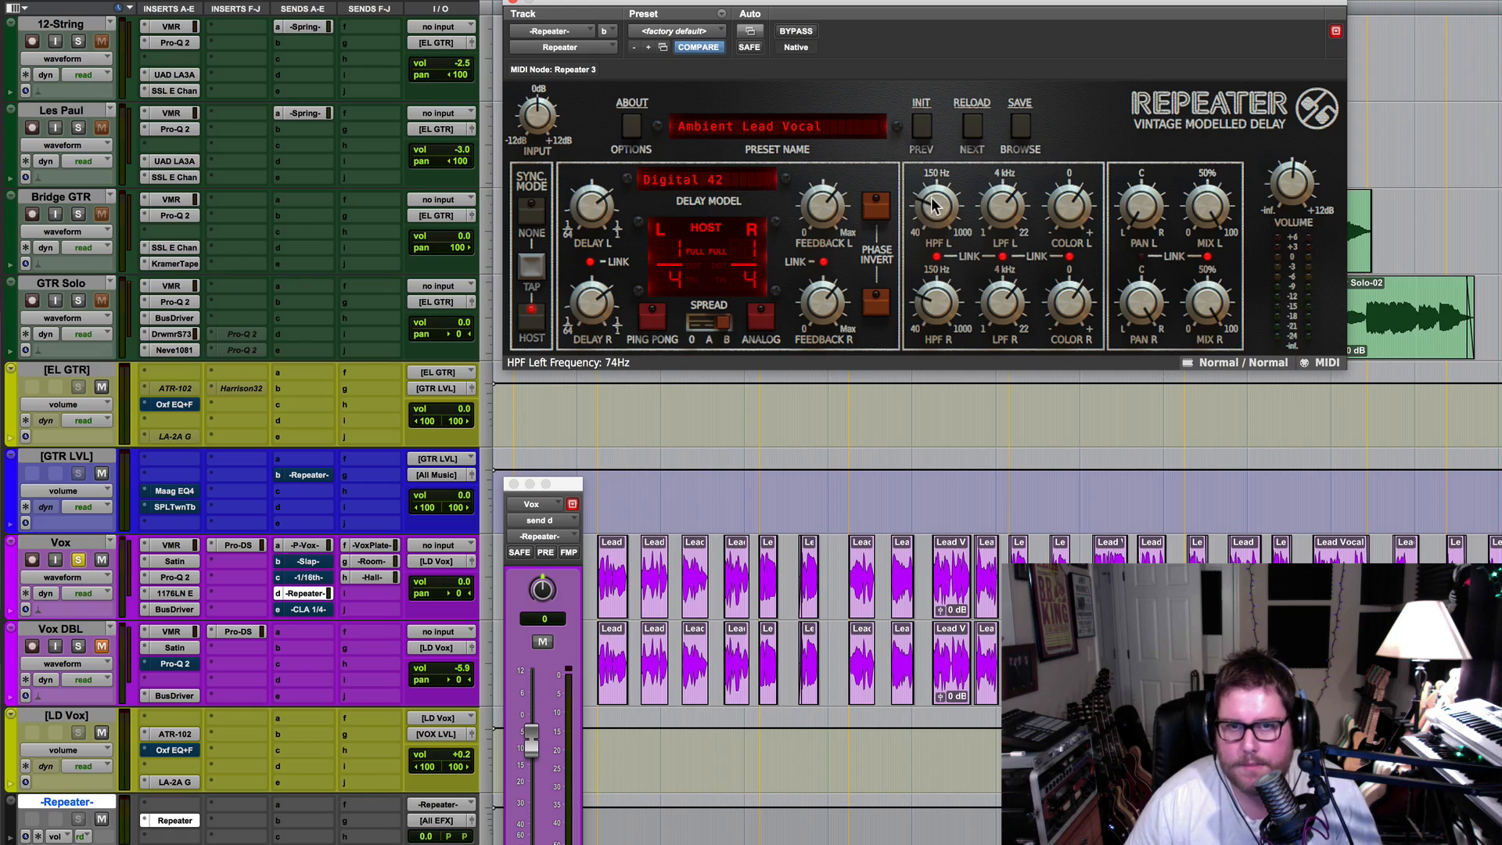
click(1004, 204)
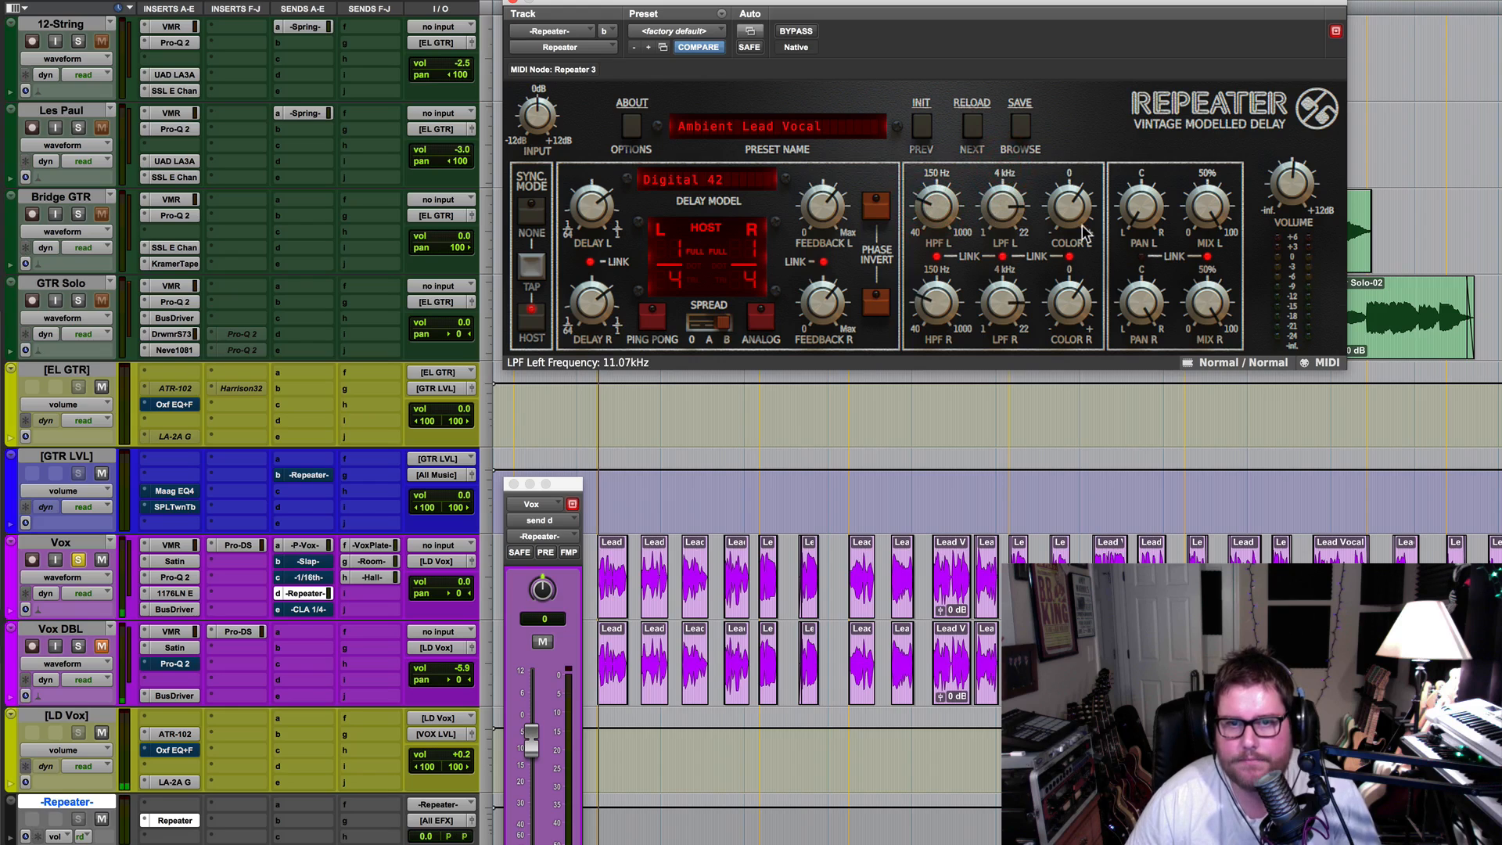
Unsolo Vox during playback, set the left color to +100%, and lower the Vox send to Repeater
key(space)
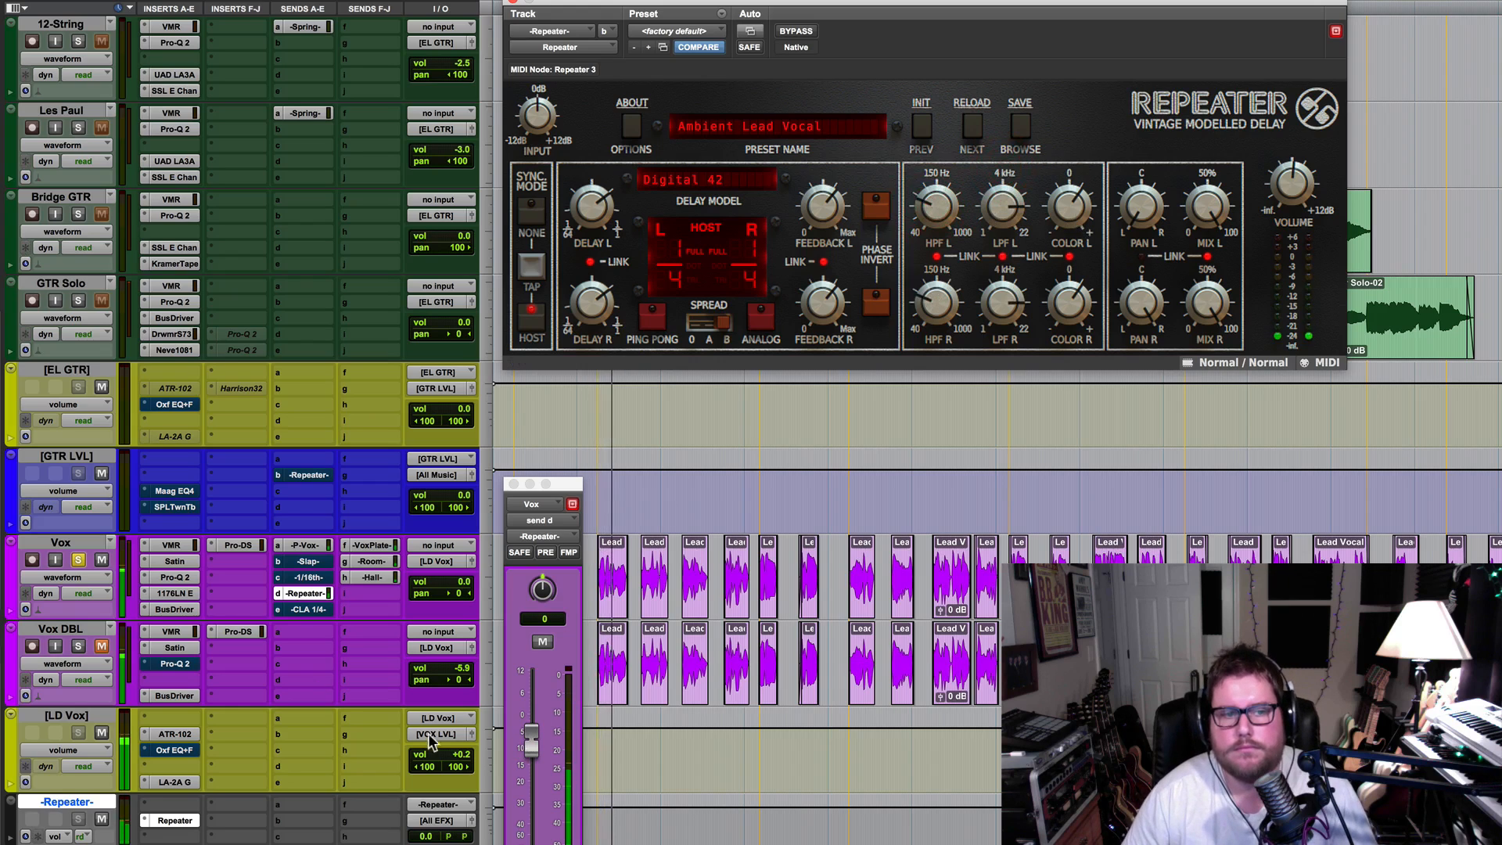
click(79, 560)
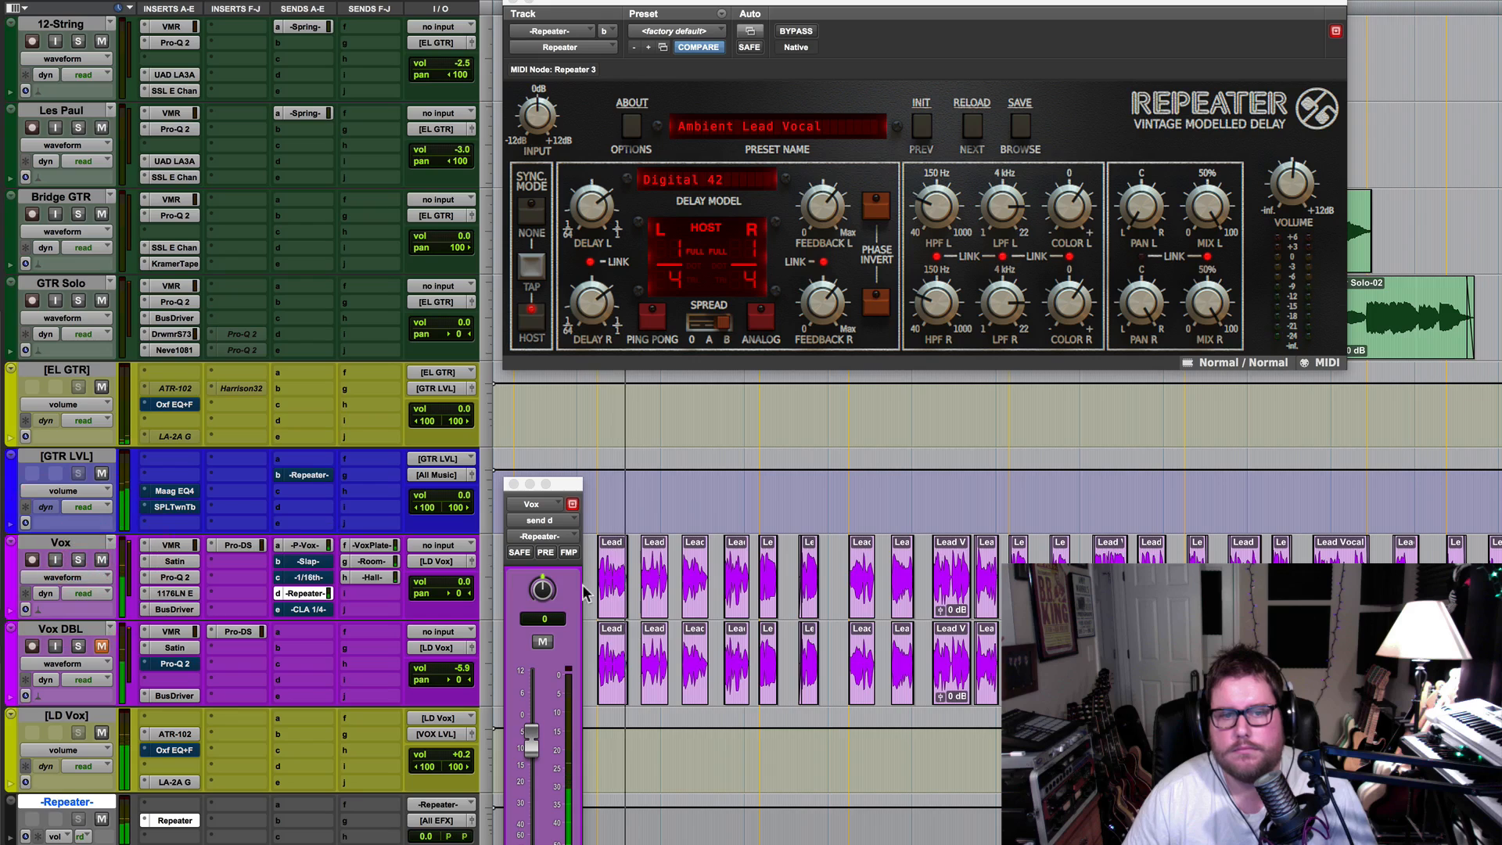
click(532, 744)
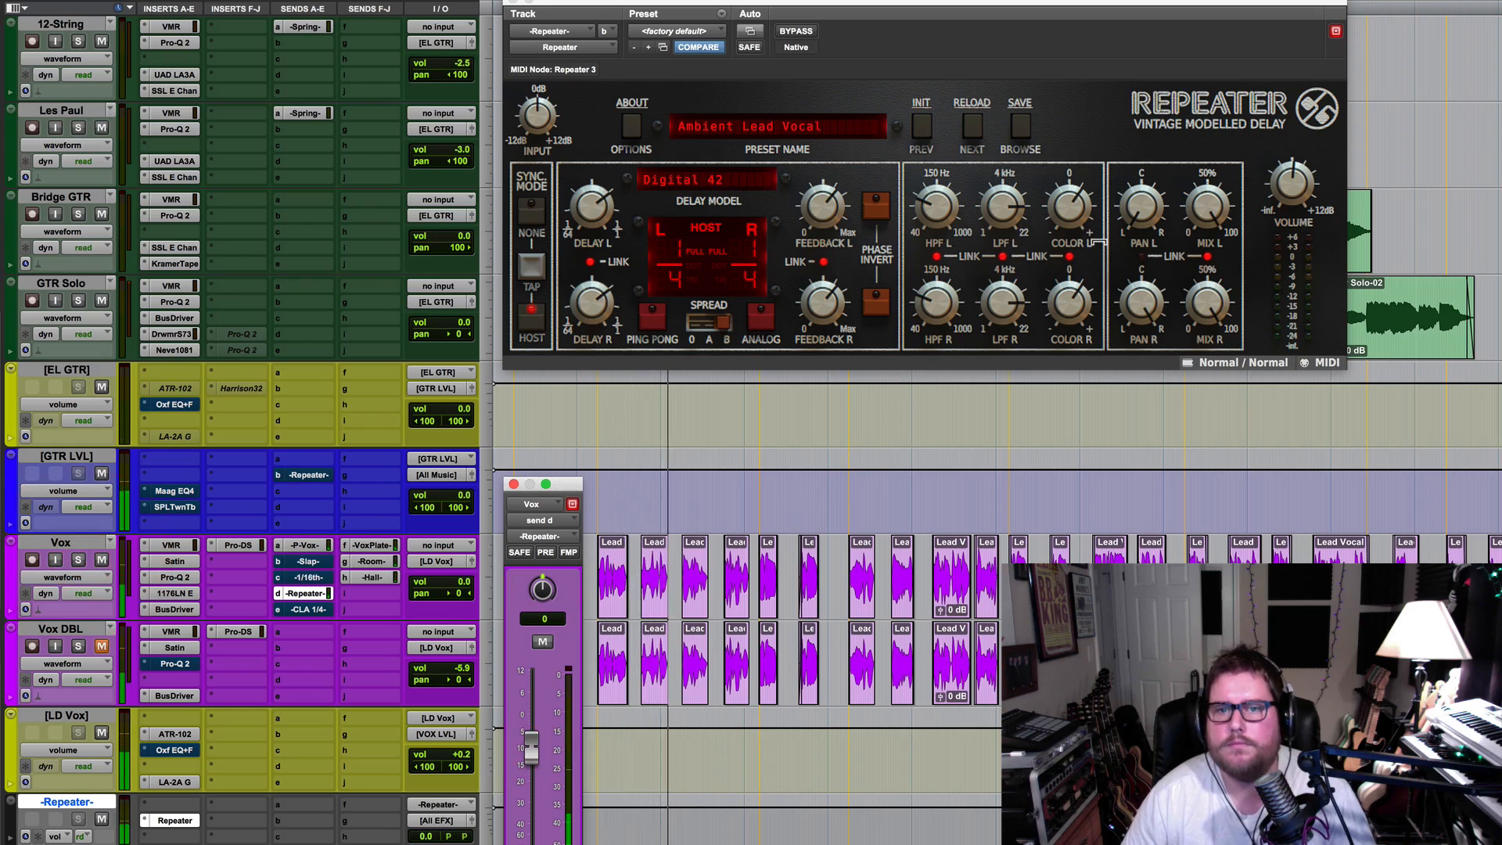
drag(1068, 207, 1082, 125)
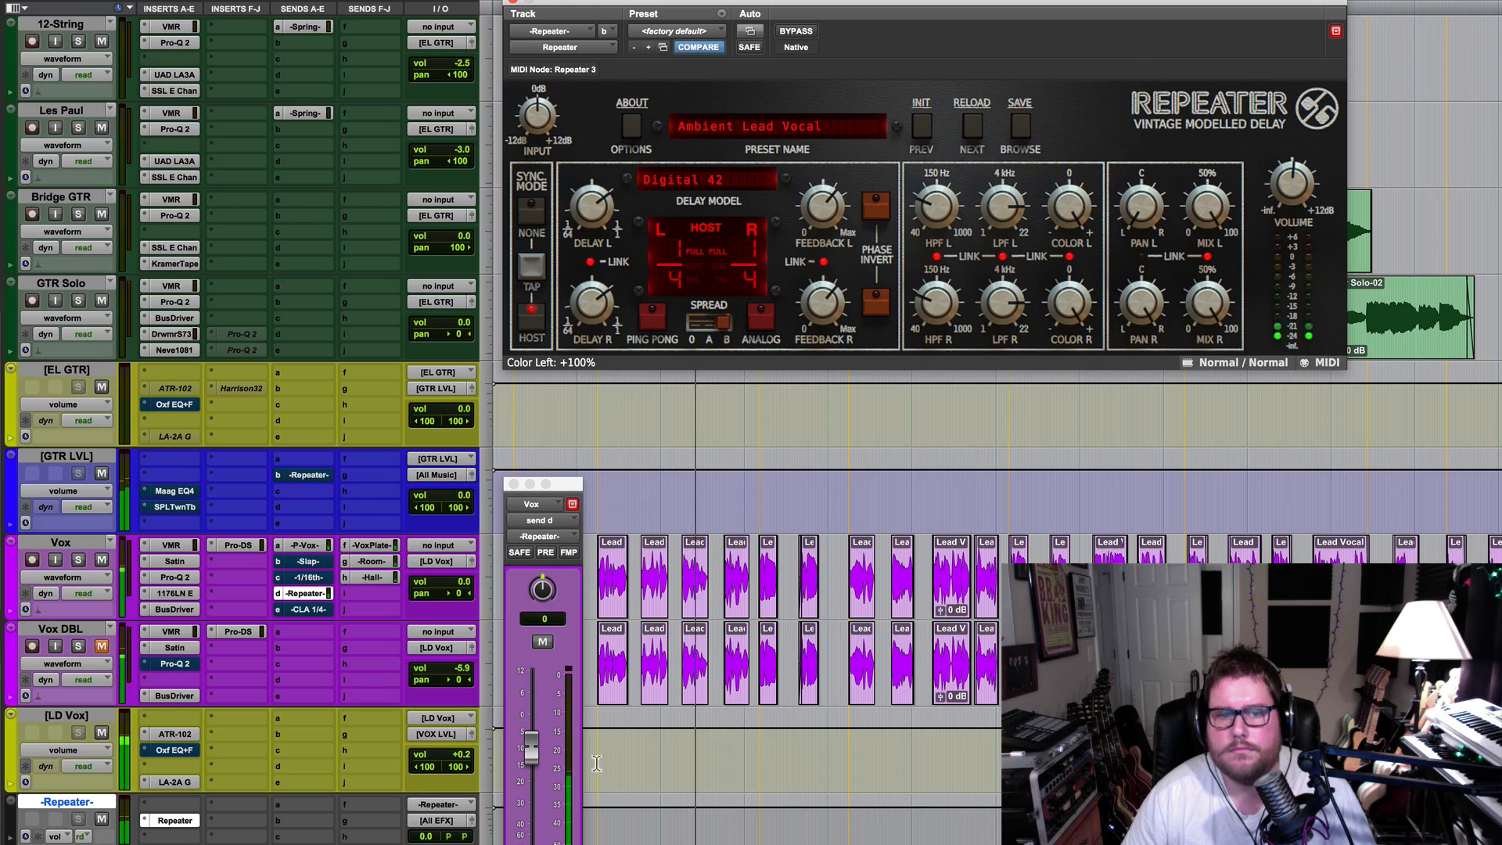
drag(530, 748, 530, 765)
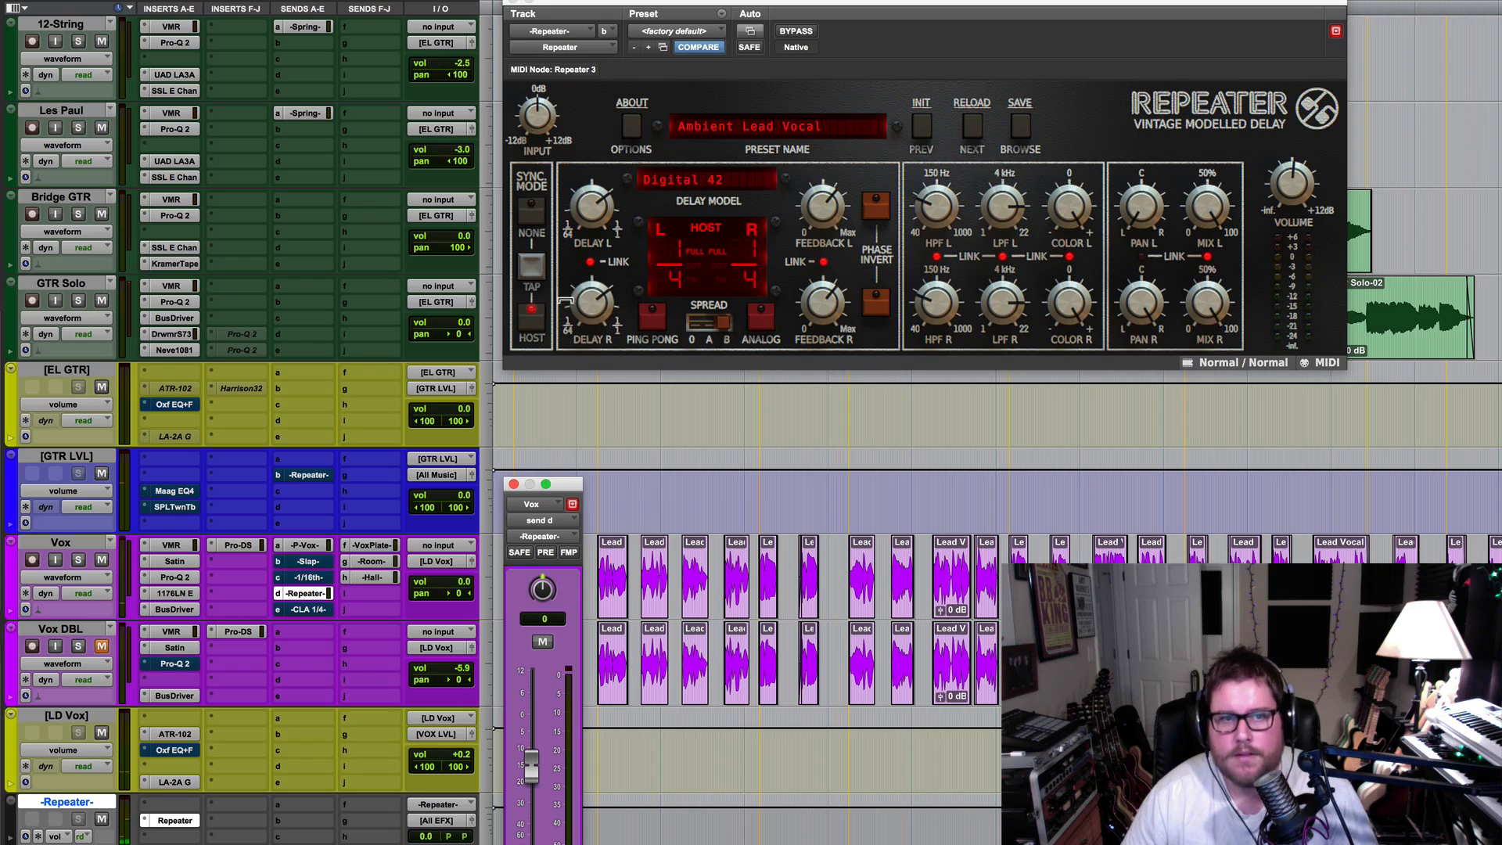
Browse the Repeater presets, trying Slap-A-Billy, and load Slap-Back Guitar
click(791, 129)
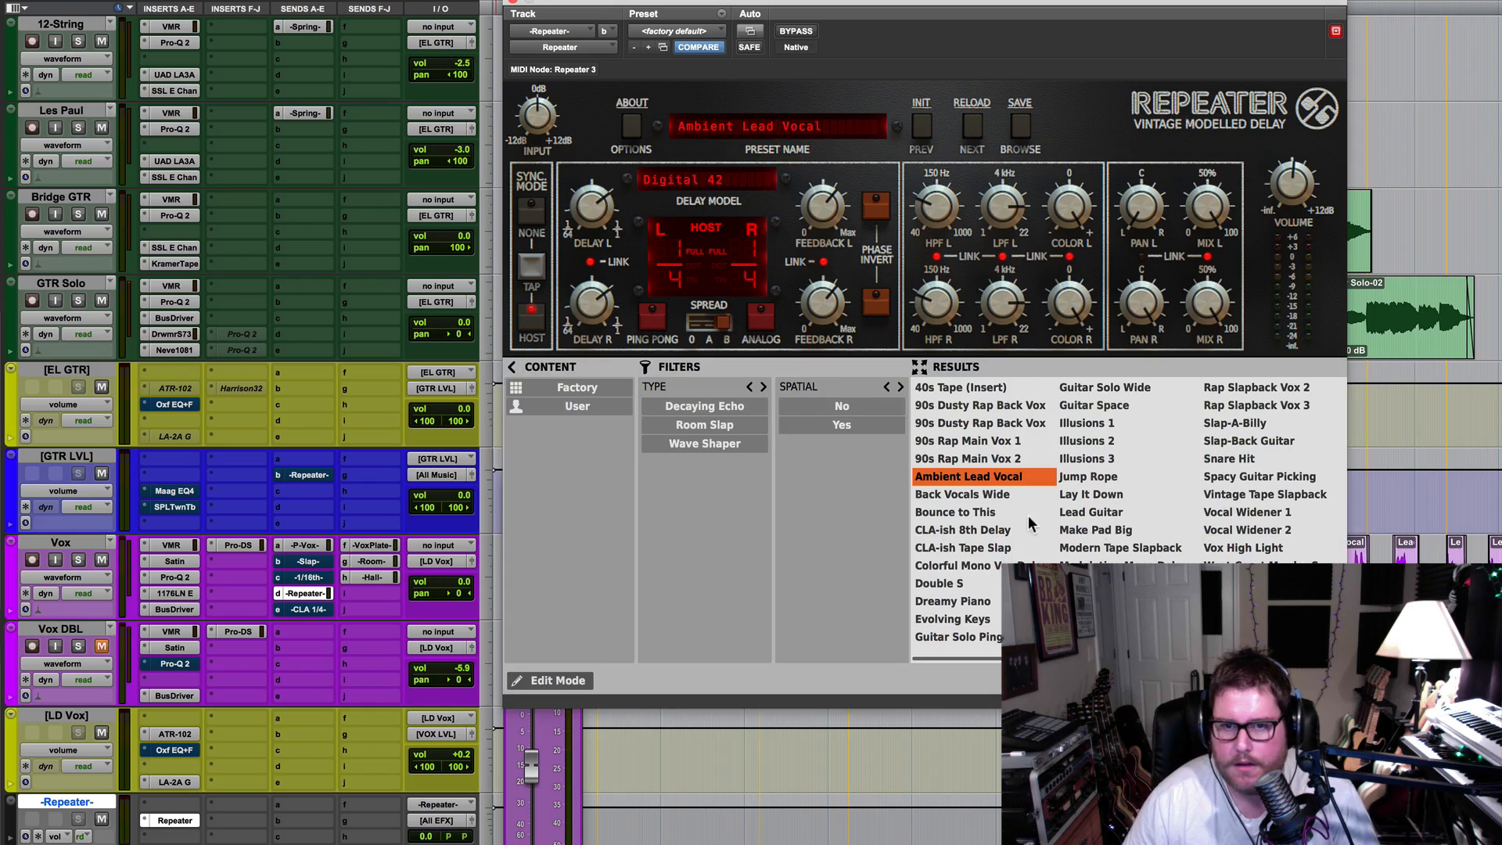
click(1221, 426)
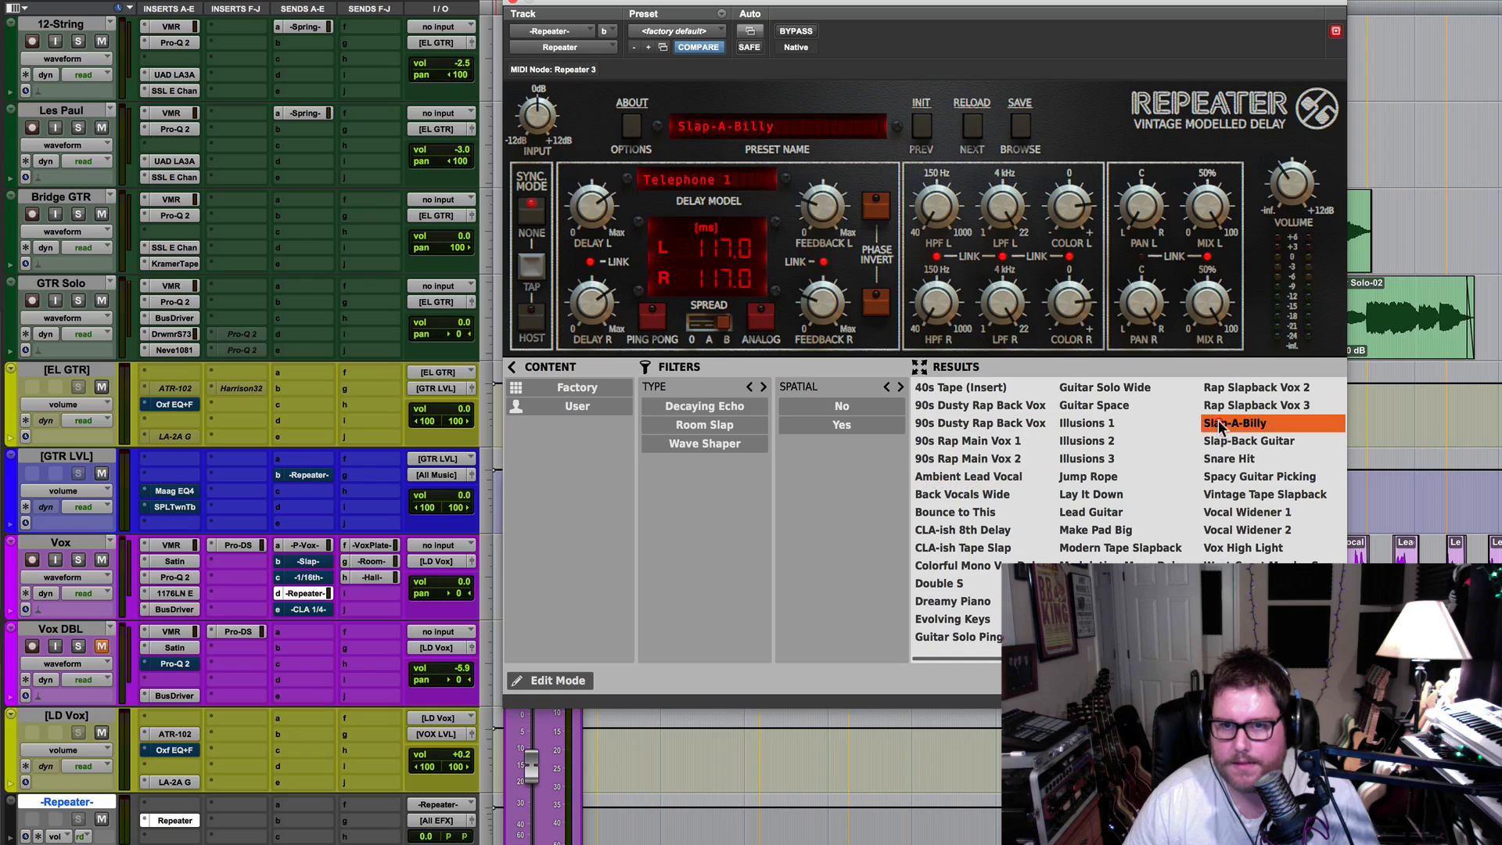
click(1231, 442)
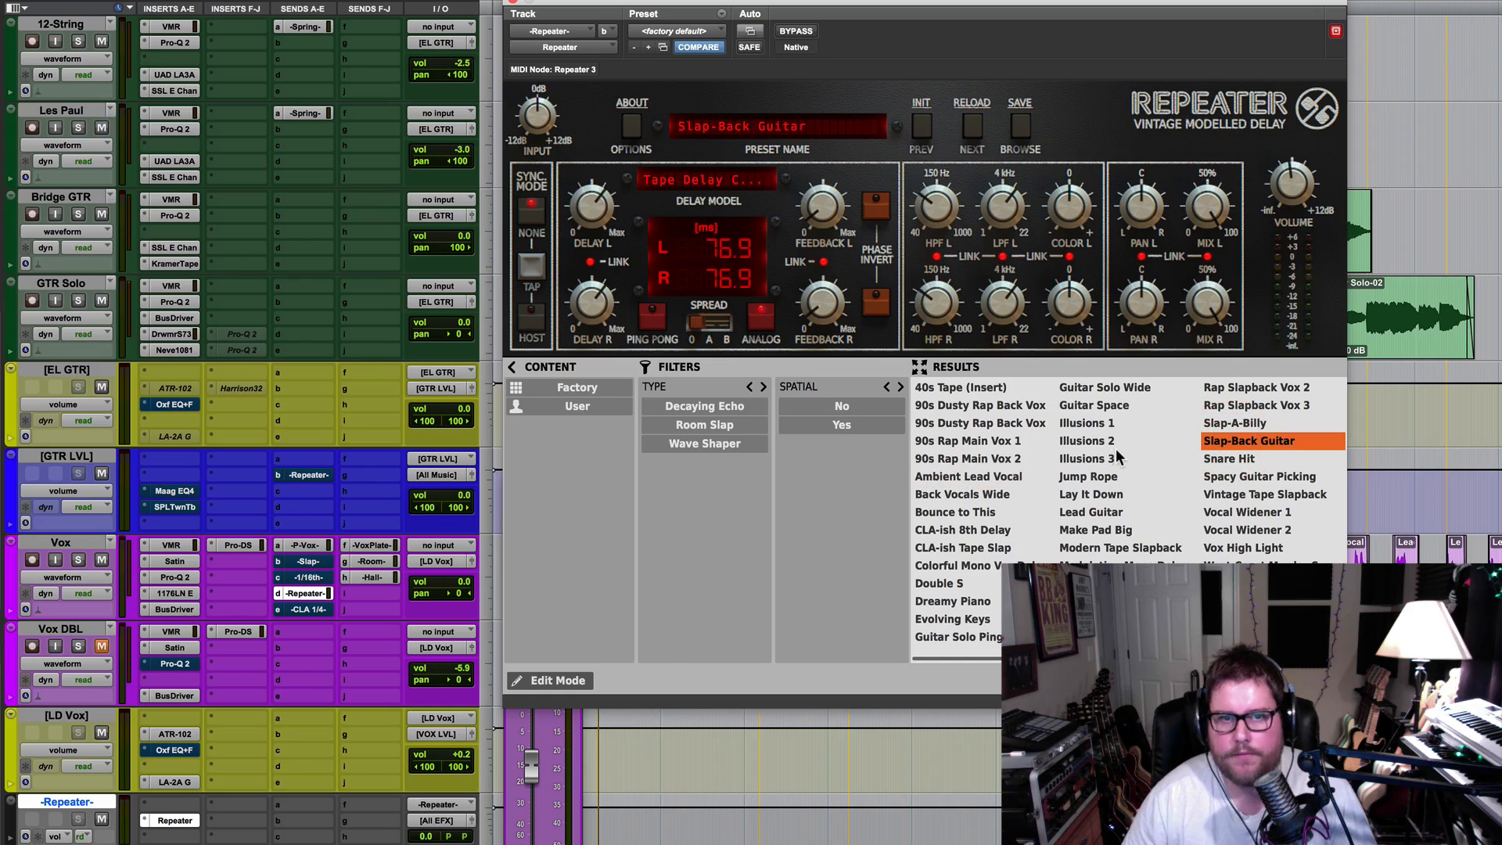
click(824, 125)
Raise the Vox send to Repeater during playback and solo the Vox track
drag(531, 763, 531, 723)
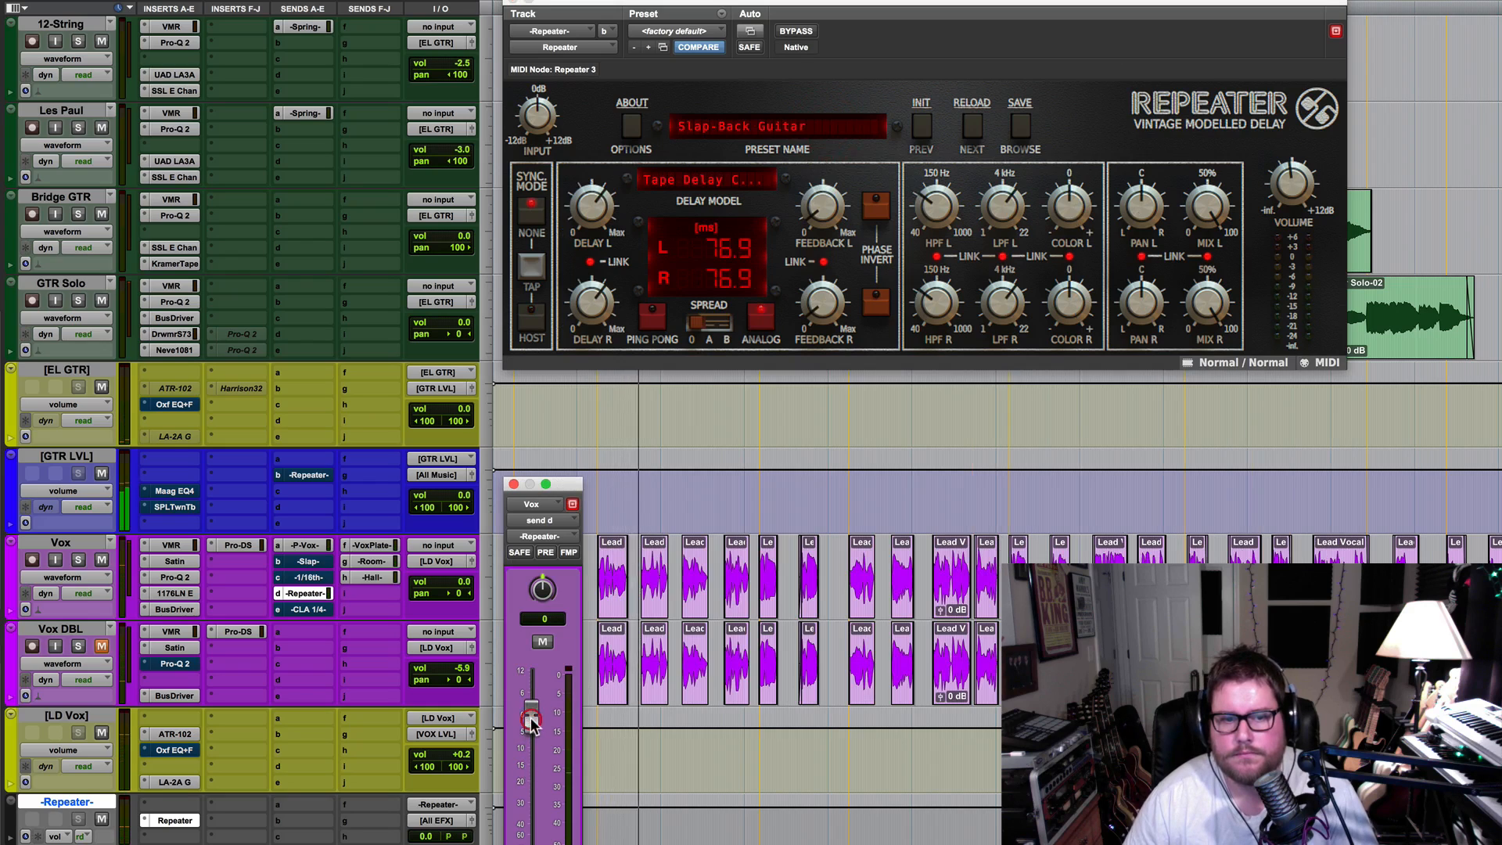
click(79, 562)
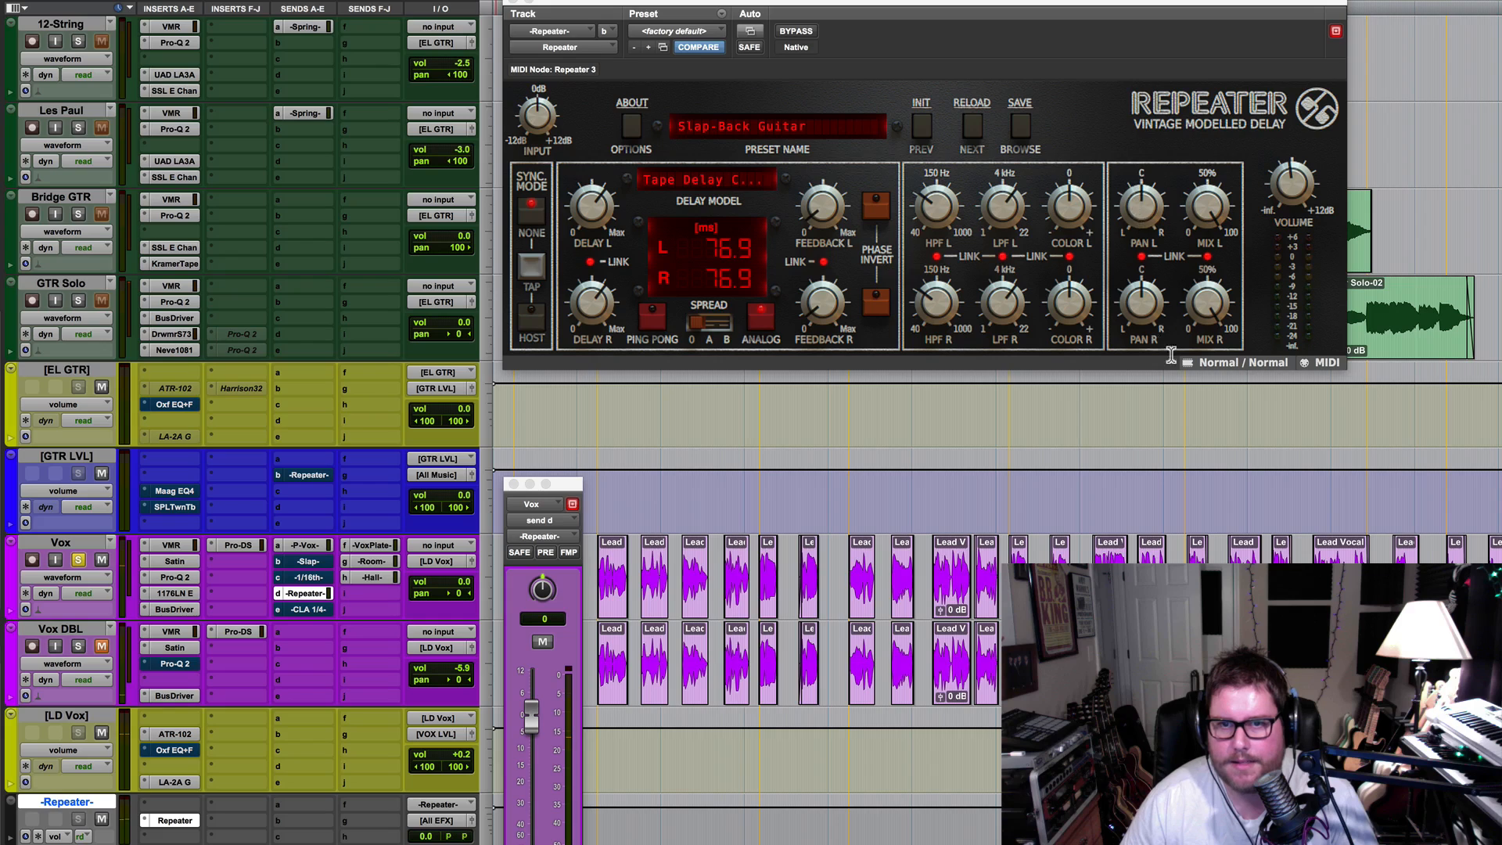
Unlink the panning, pan the two delays hard left and hard right, and fine-tune the Vox send during playback
click(1141, 255)
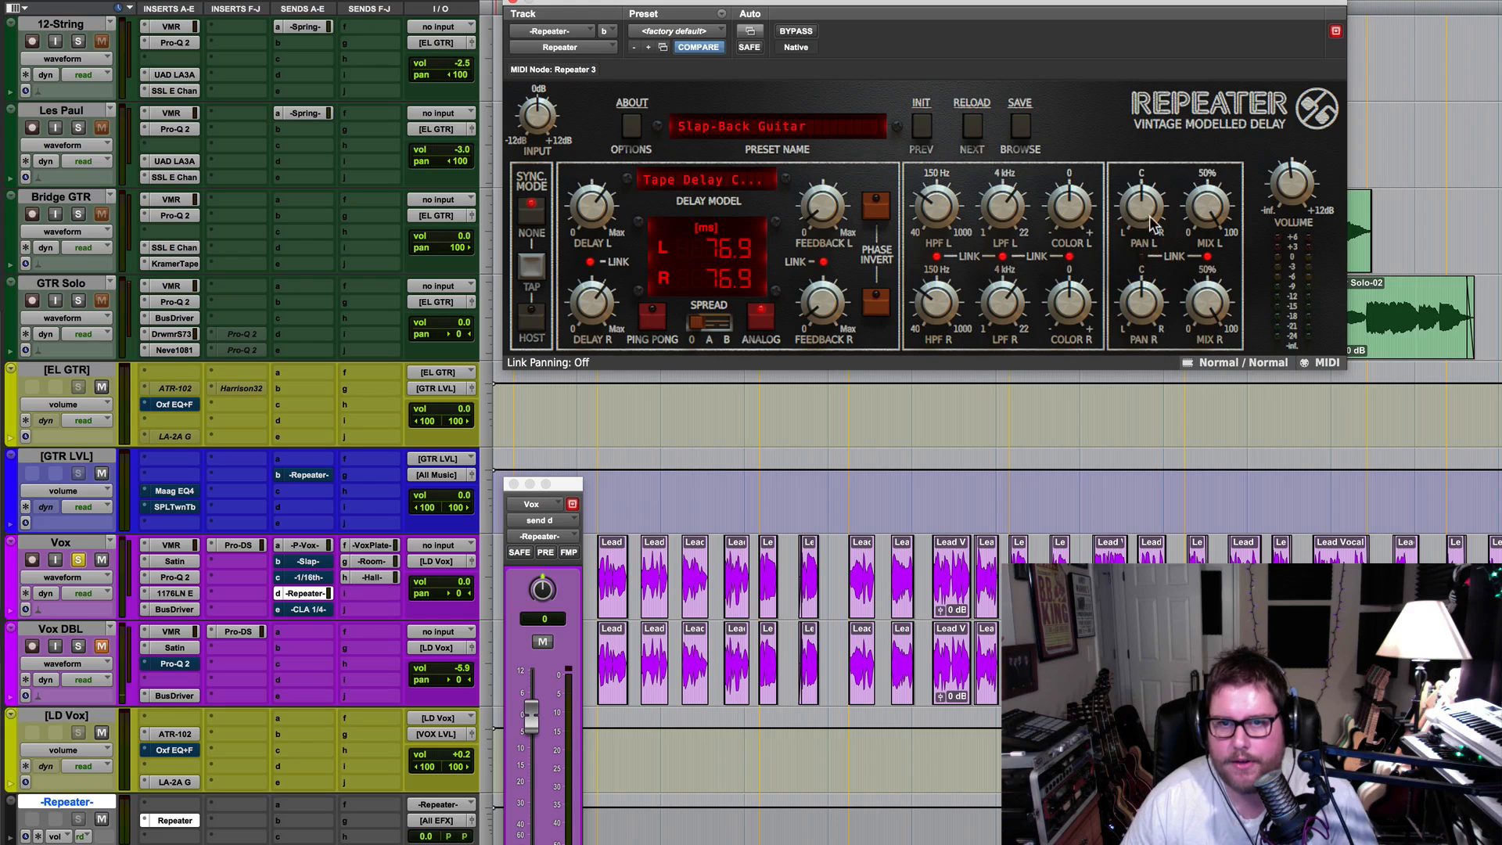
drag(1141, 212, 1137, 141)
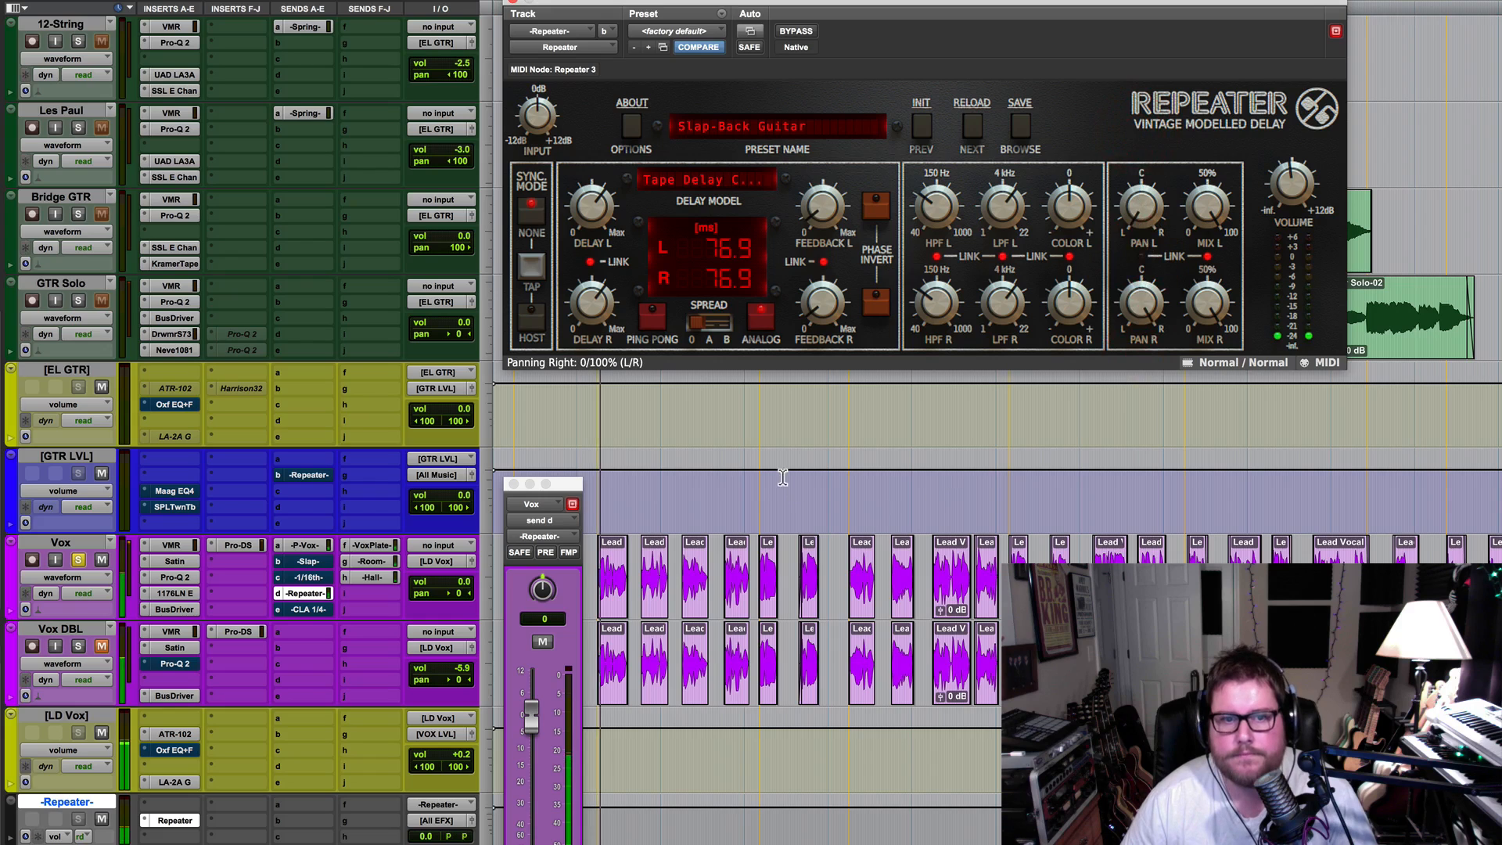
drag(531, 714, 531, 718)
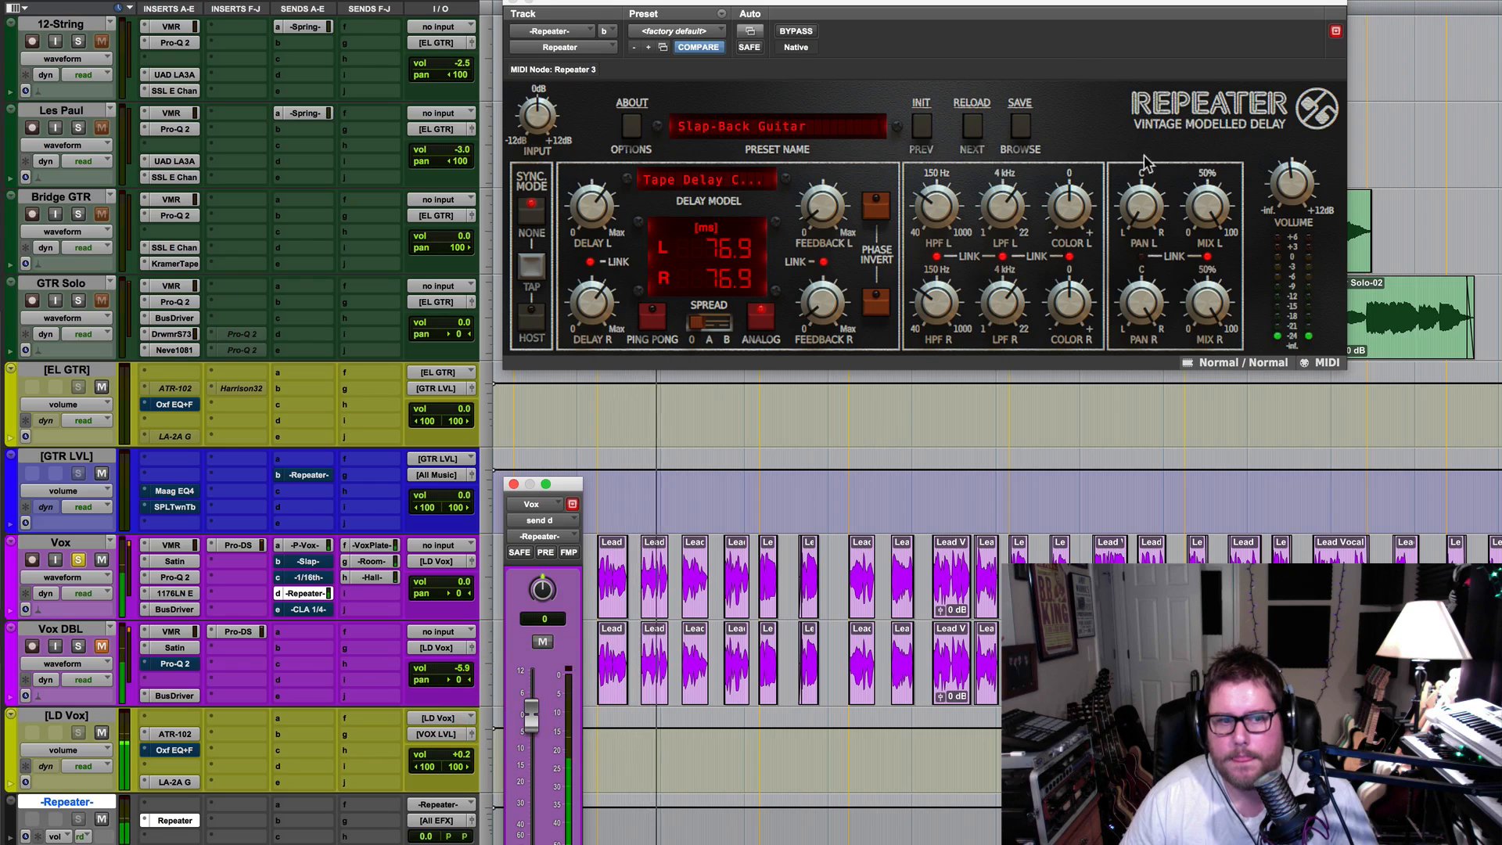
Compare stereo spread modes 0 and B on the hard-panned, soloed vocal and leave the spread on mode B
click(724, 322)
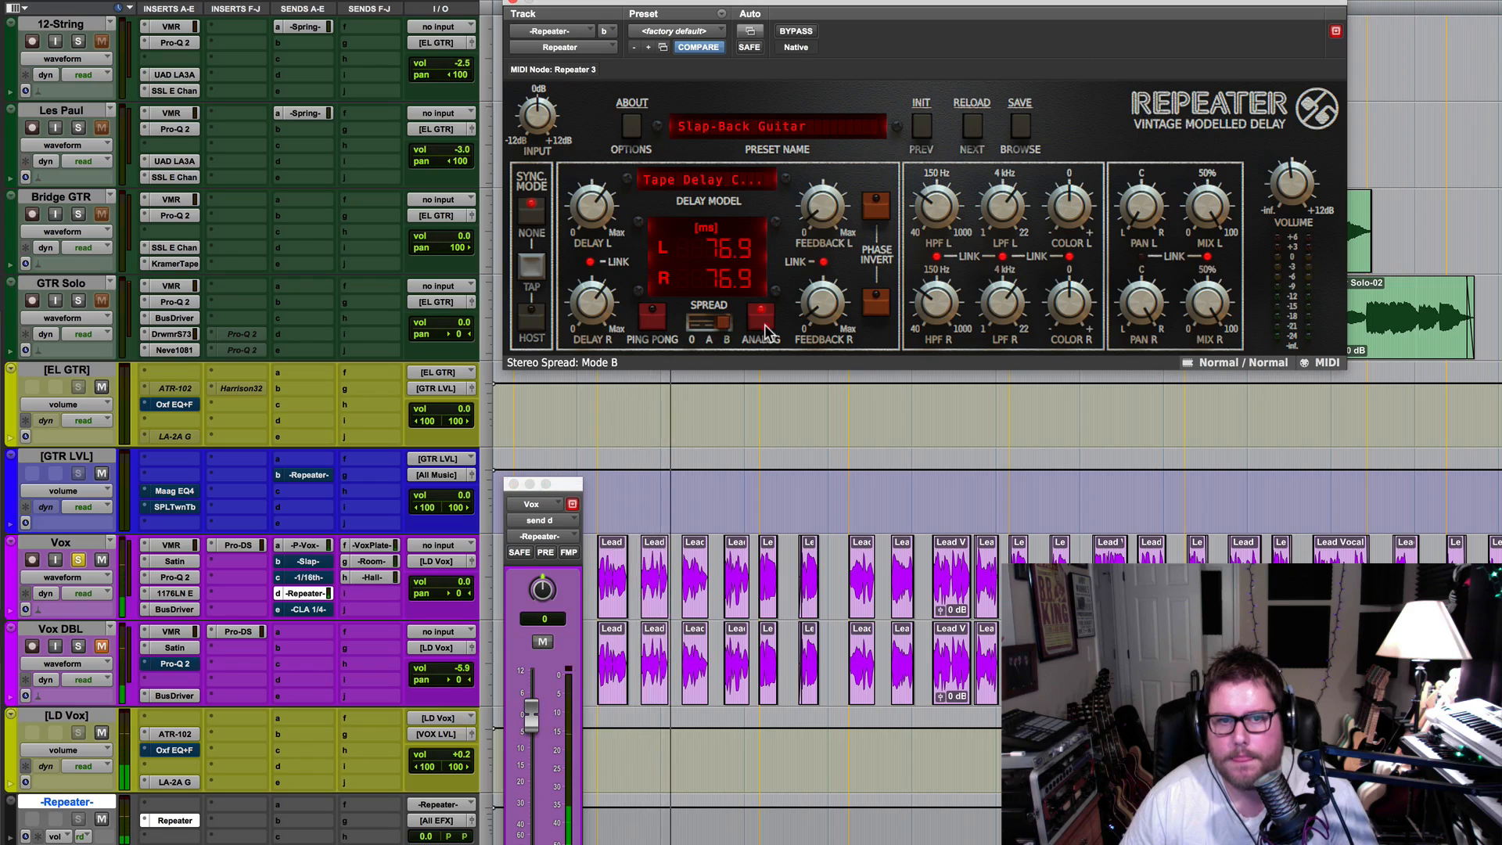
click(765, 326)
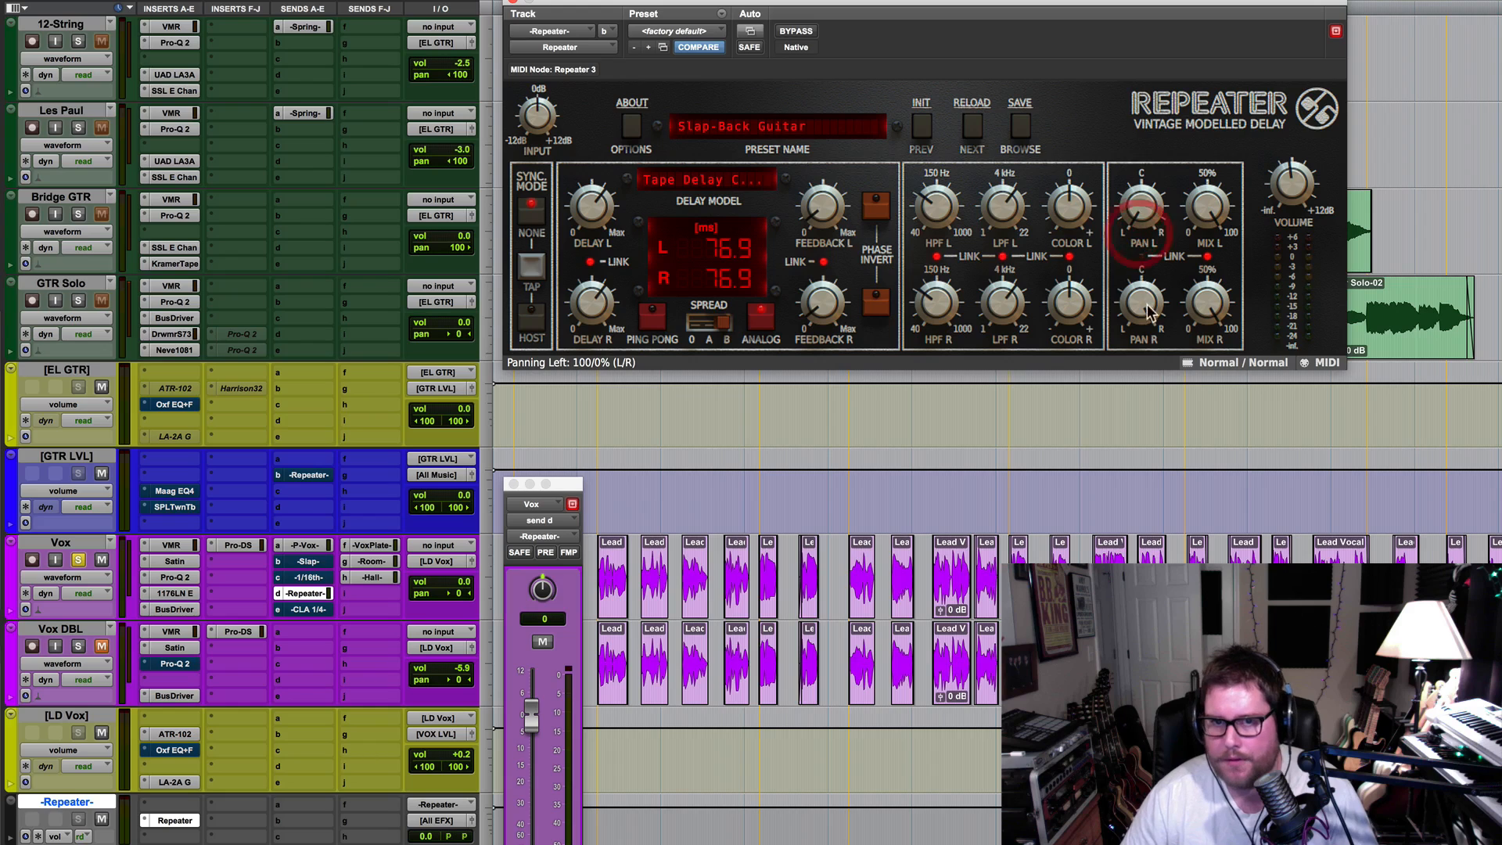
drag(1148, 309, 1146, 284)
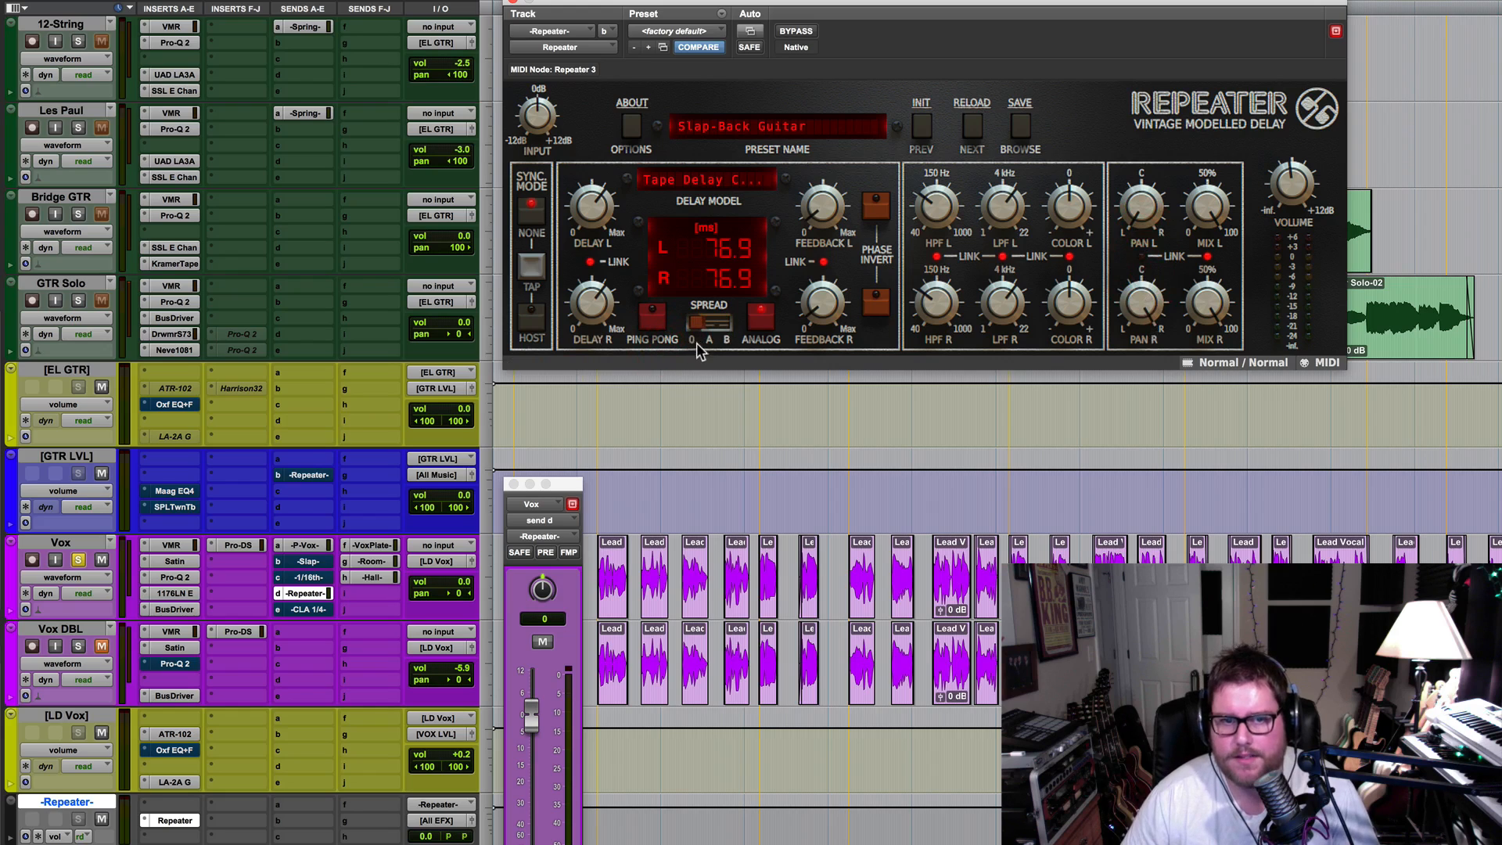
key(space)
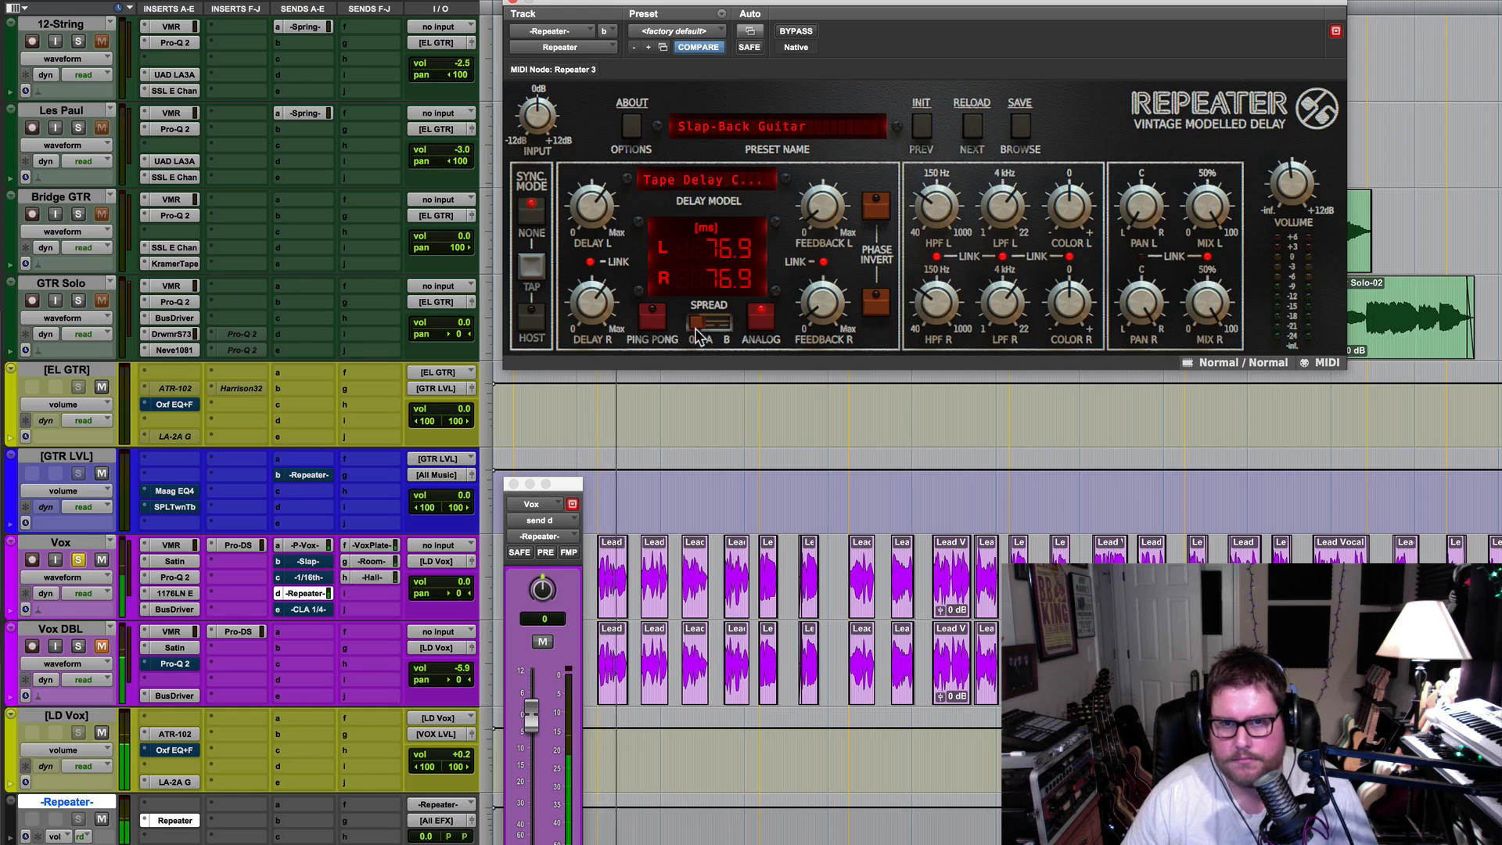
drag(698, 327, 736, 338)
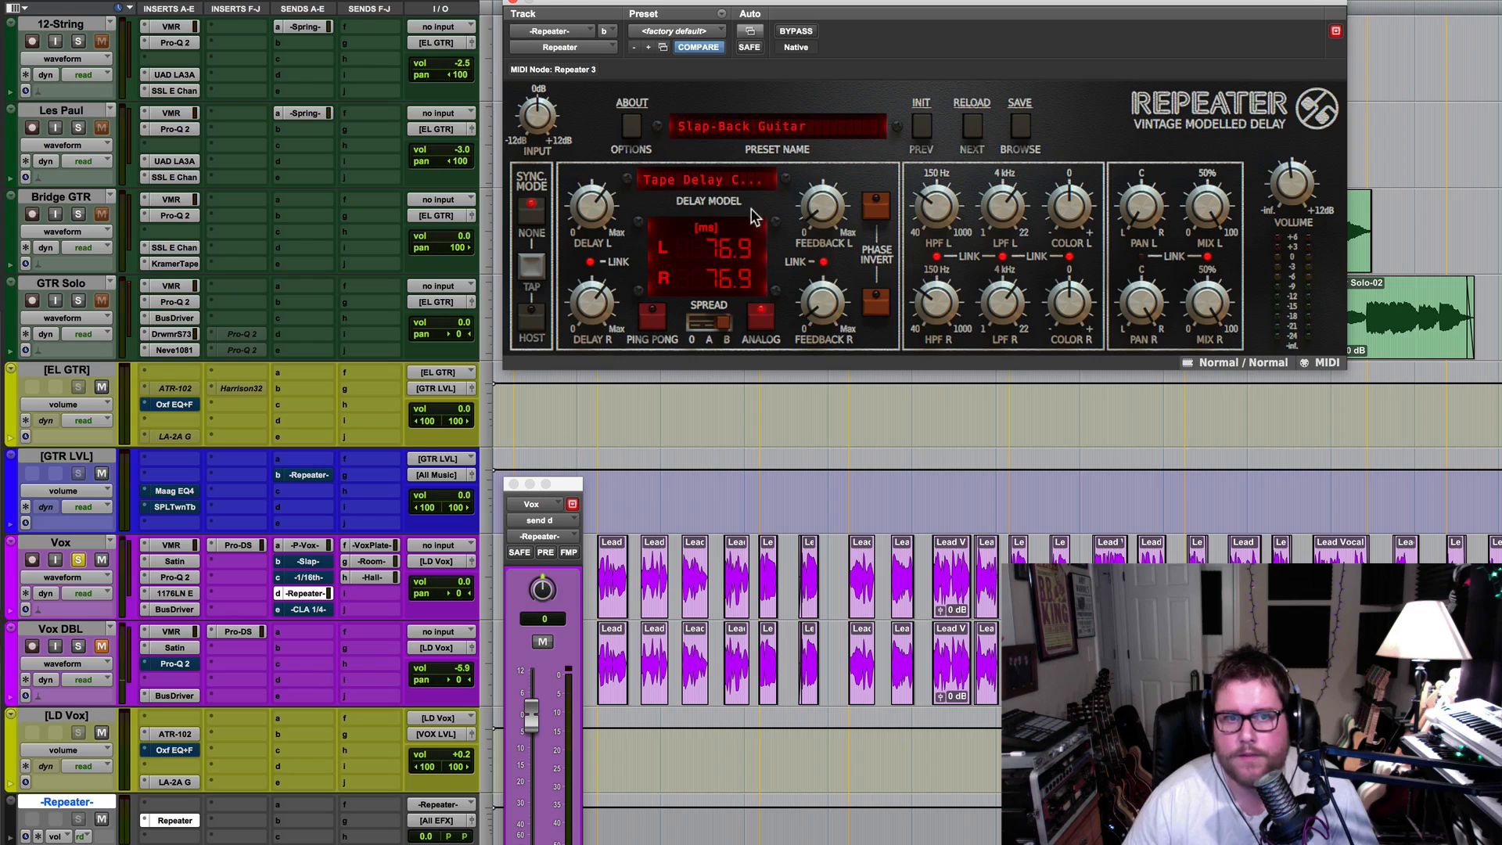
Change Repeater's delay model to PlexyEcho
click(706, 180)
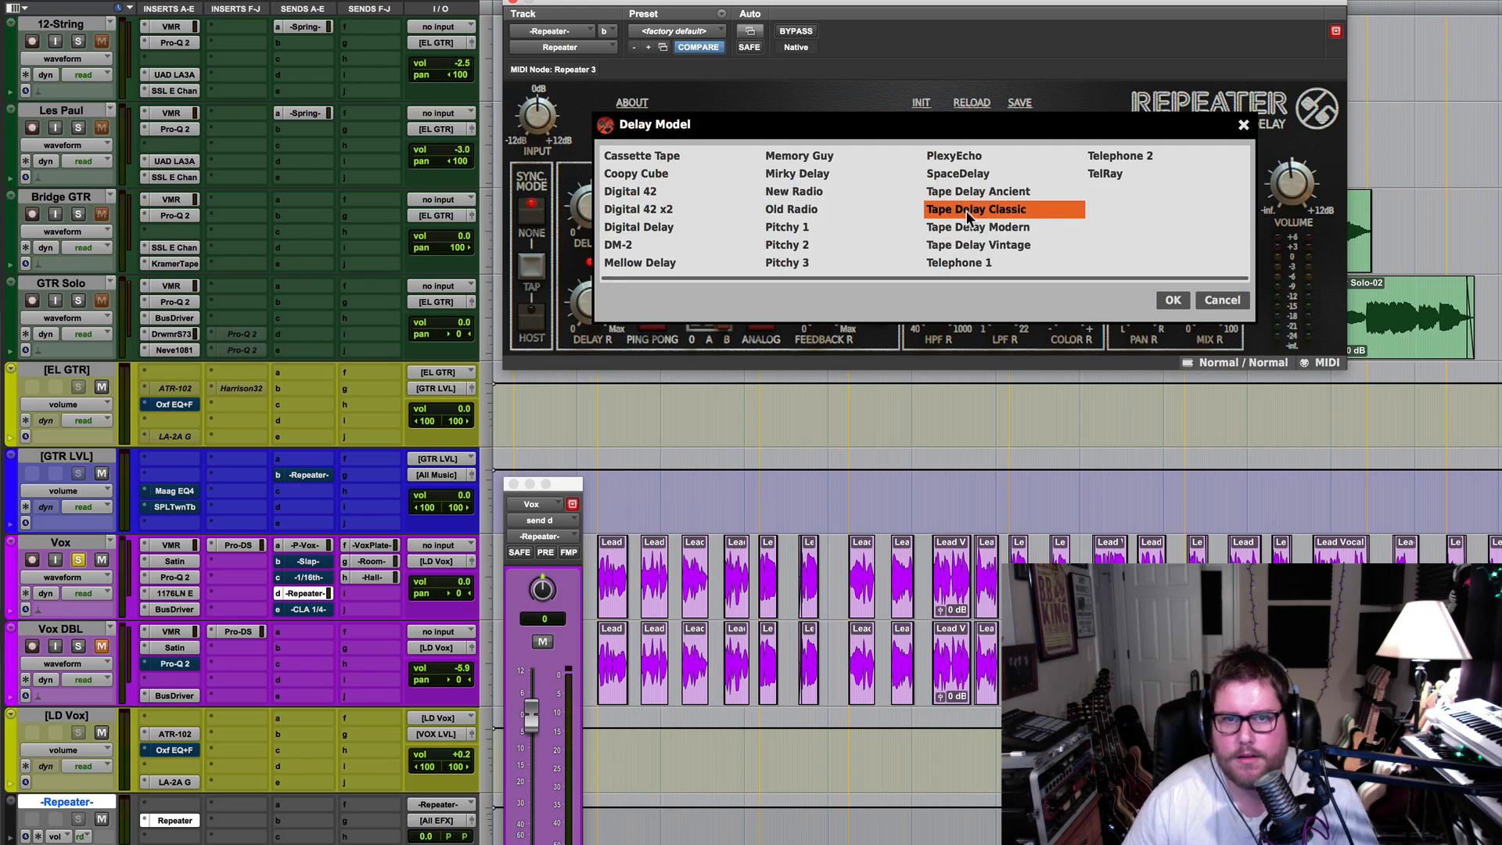
click(952, 154)
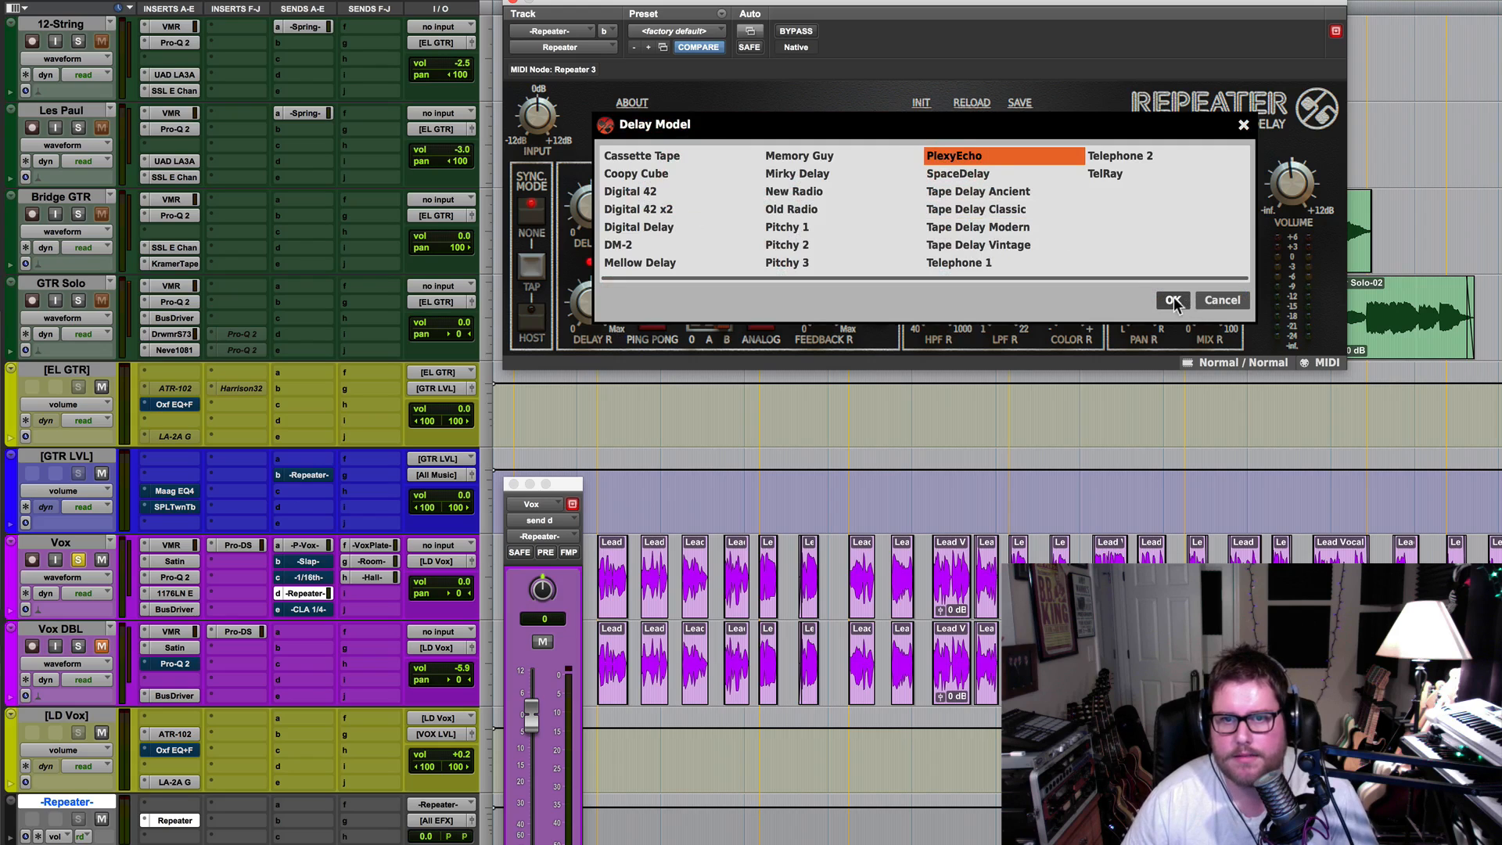
click(1176, 301)
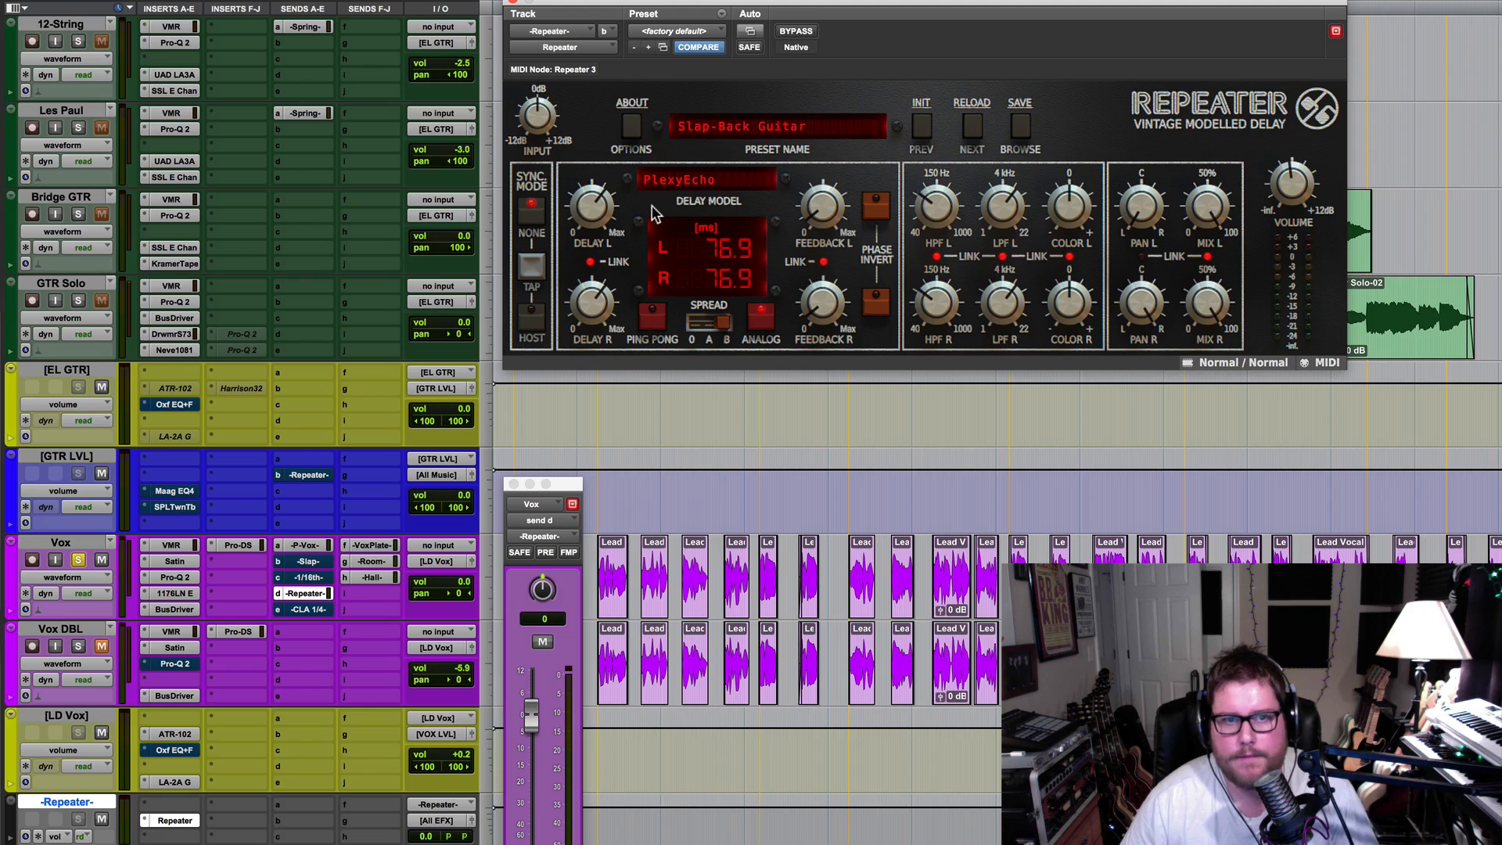
Shorten the delay time, sync it to Host at 1/16, and play back the soloed vocal
drag(598, 207, 603, 234)
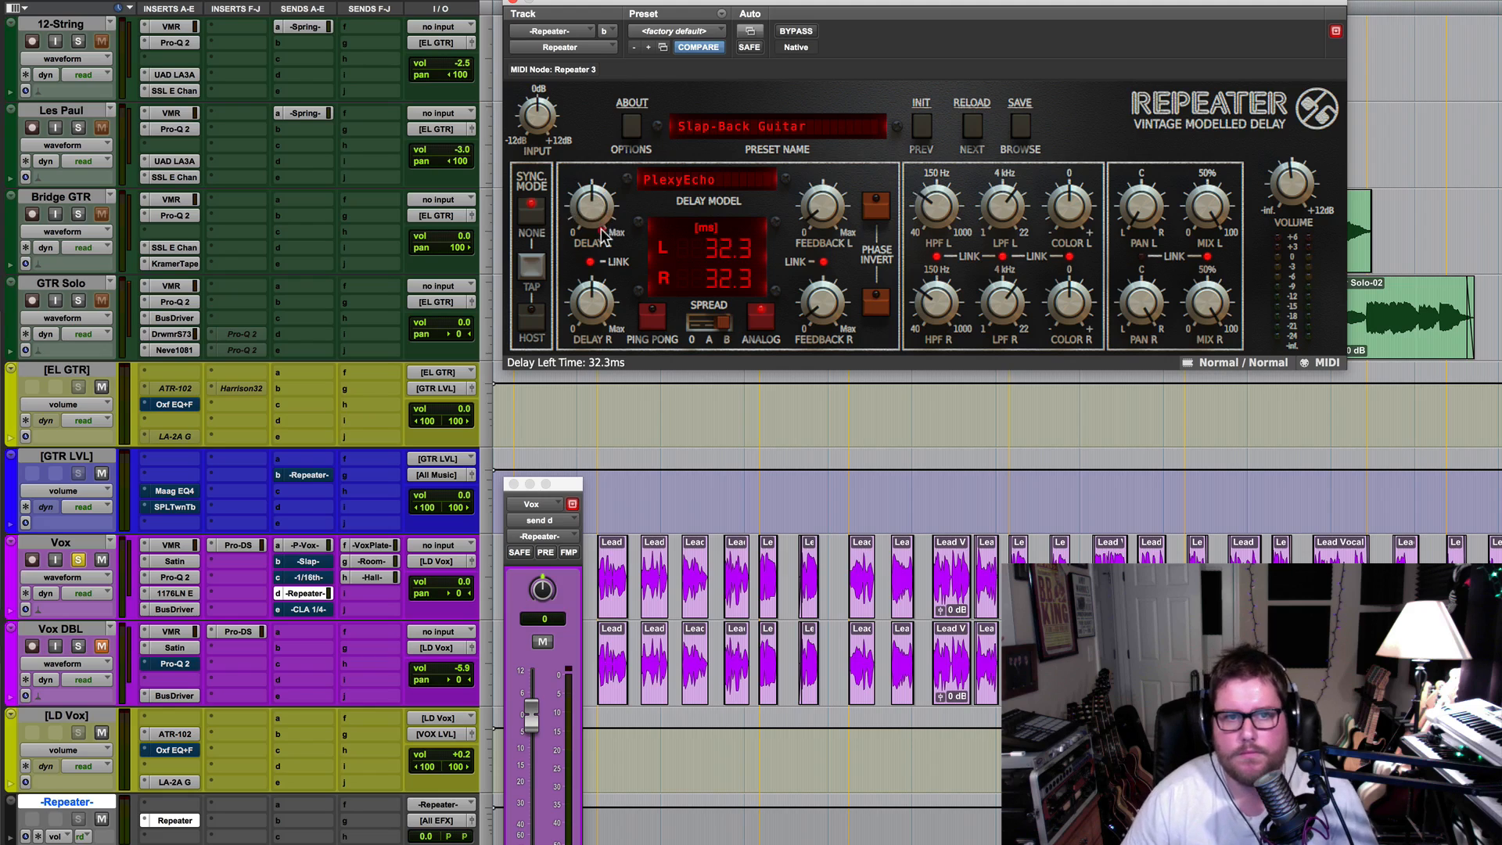
click(531, 313)
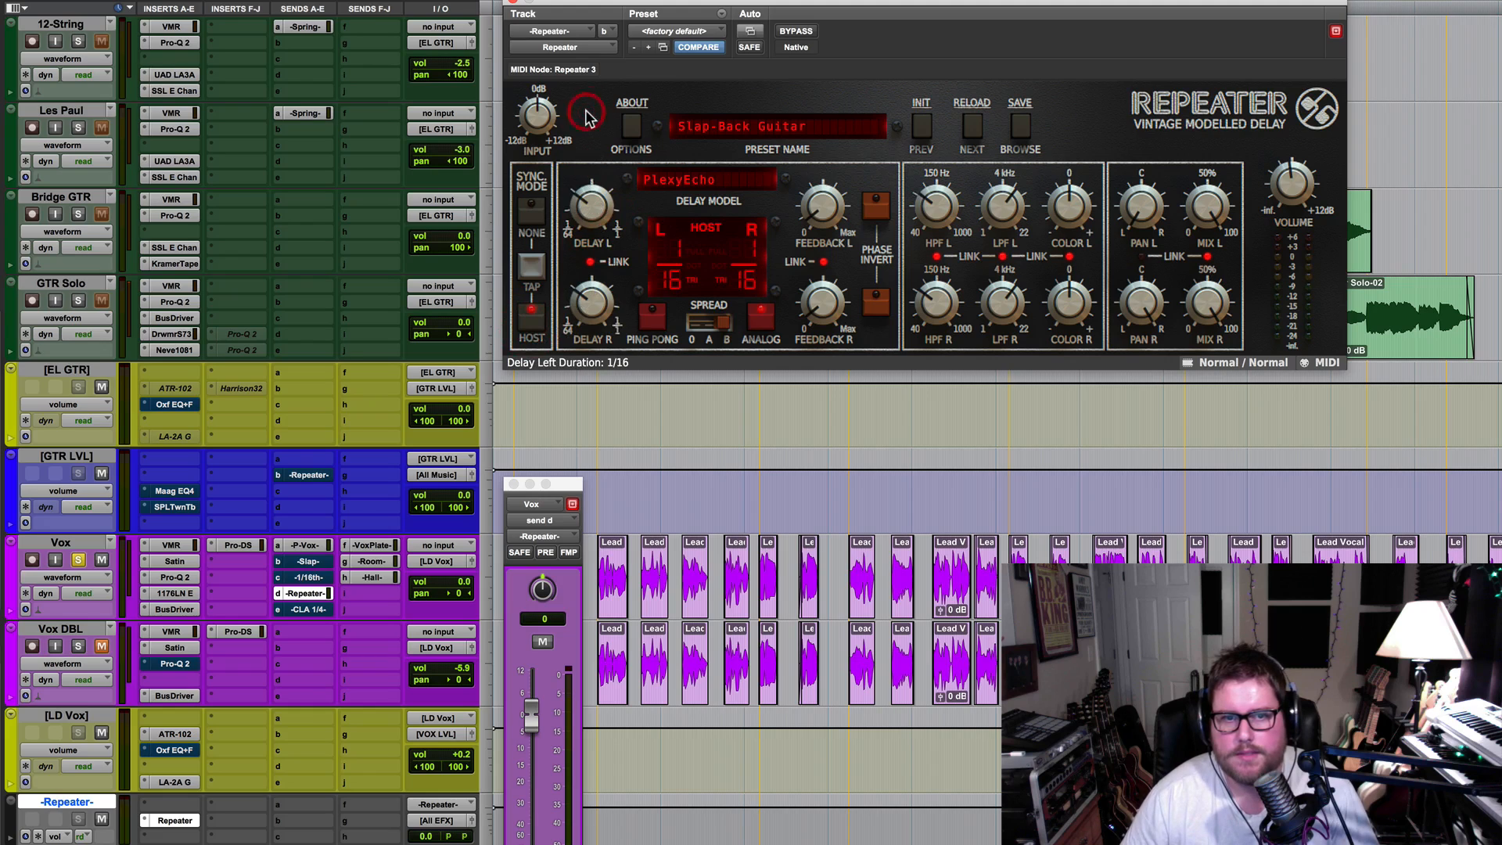
key(space)
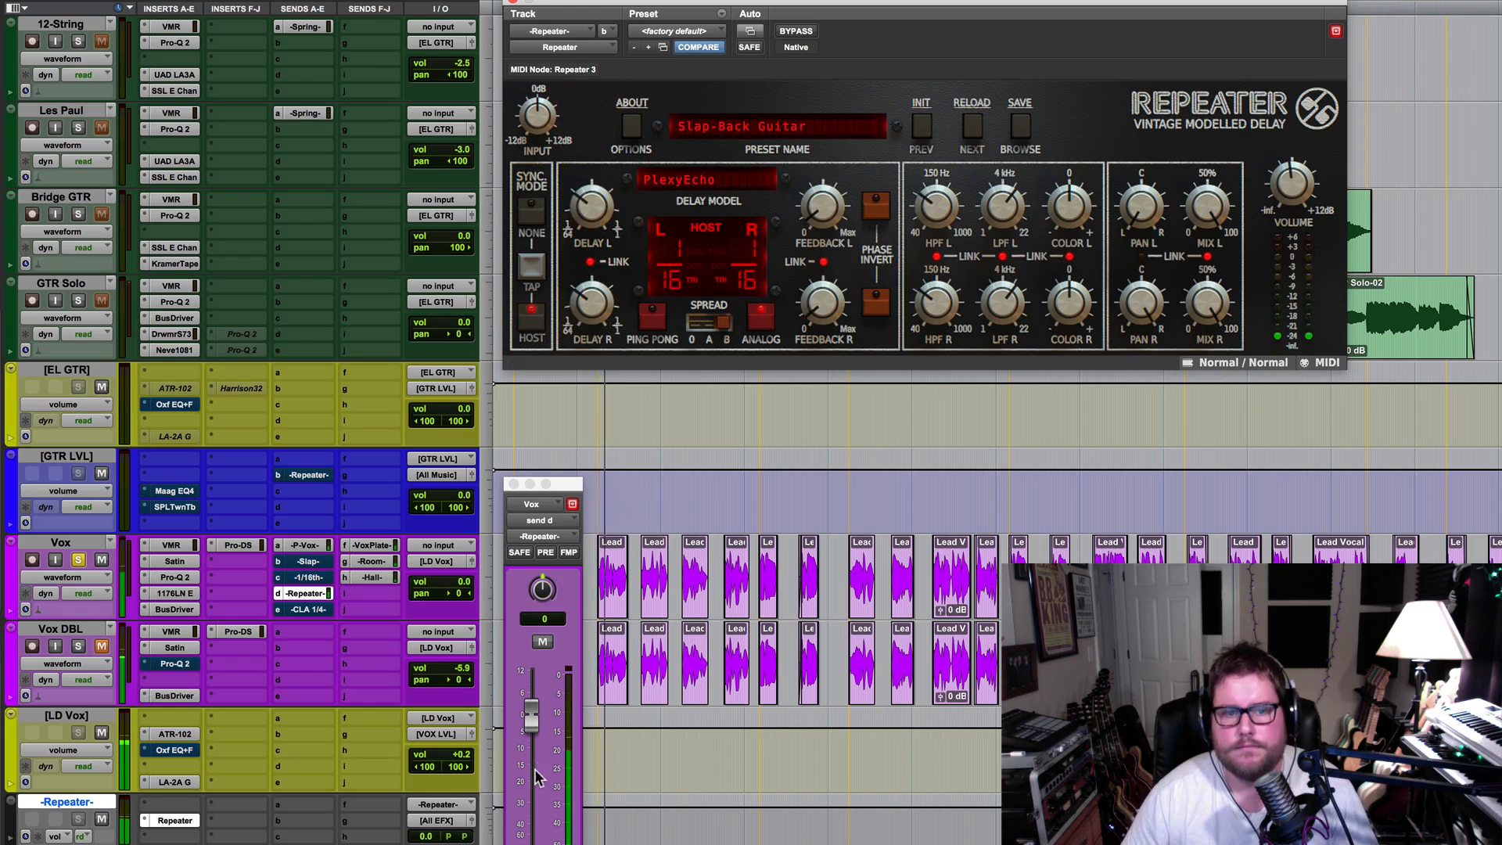
Lower the Vox send to Repeater during playback and adjust the left color, trying +30%
drag(534, 725, 532, 744)
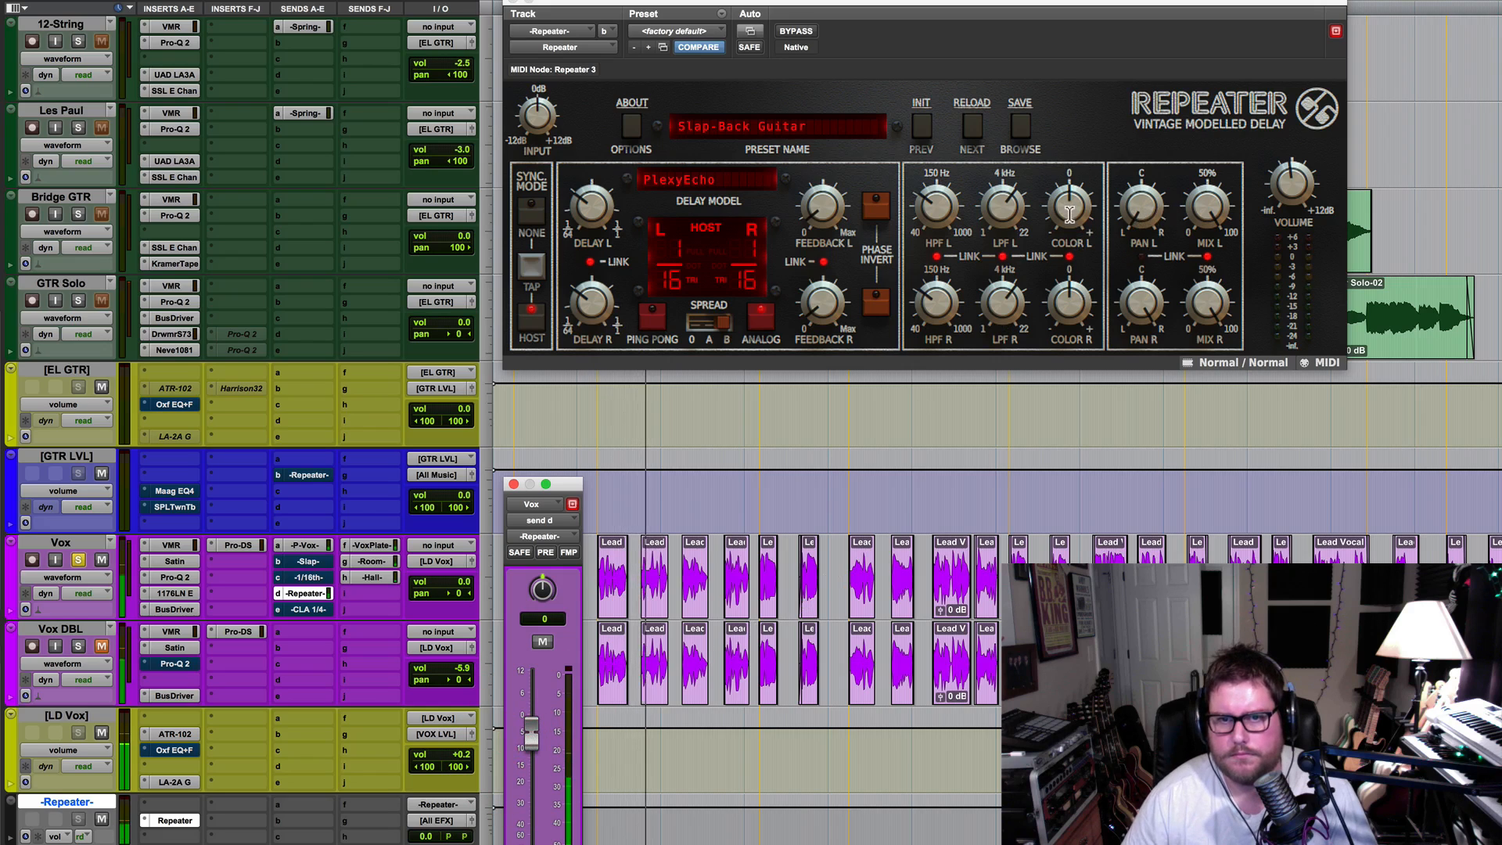
click(1074, 186)
drag(1074, 186, 1076, 182)
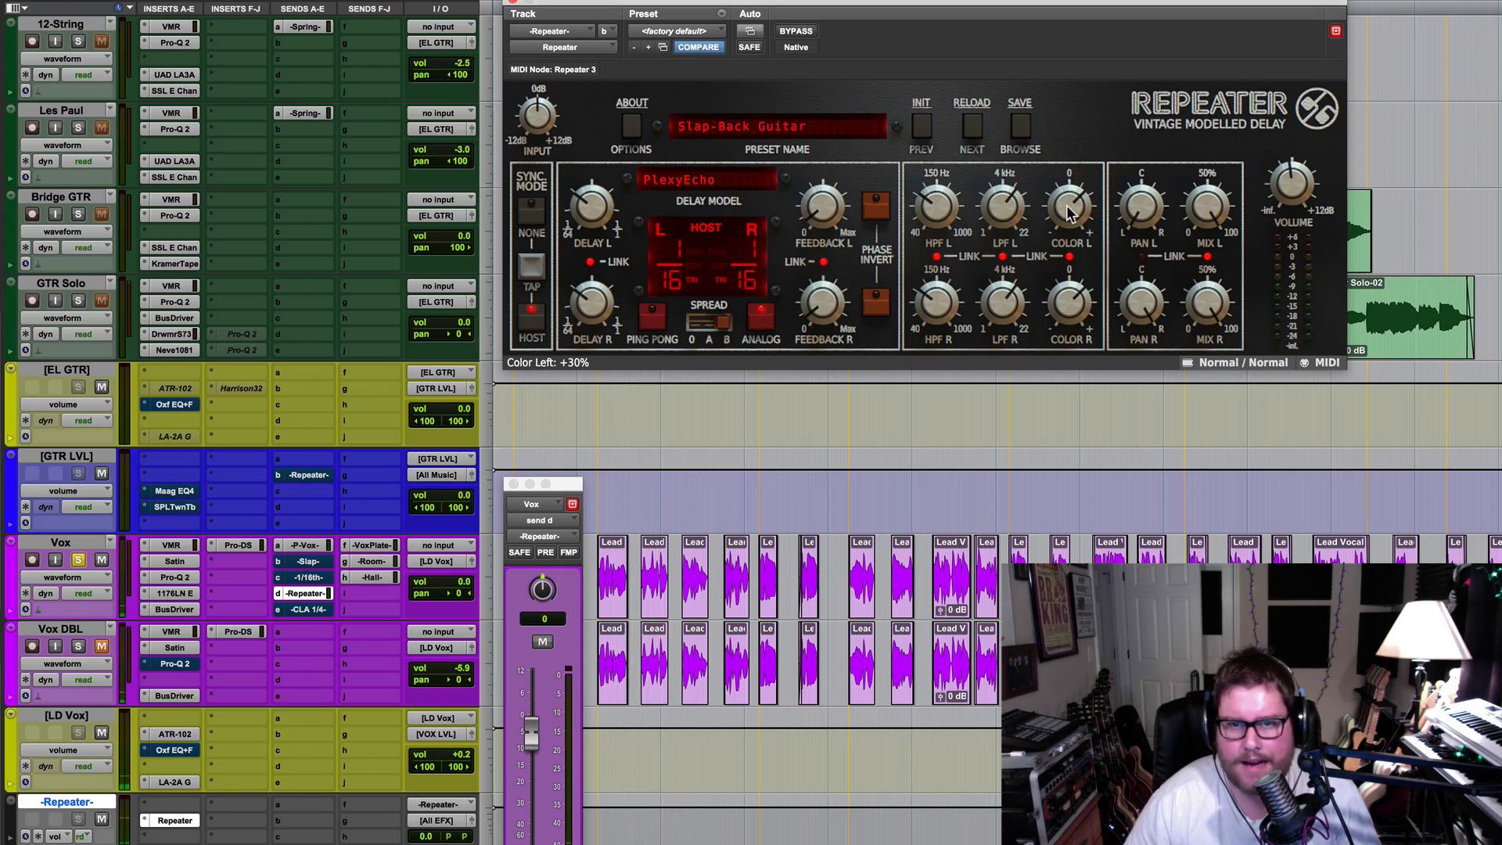
drag(1069, 206, 1066, 58)
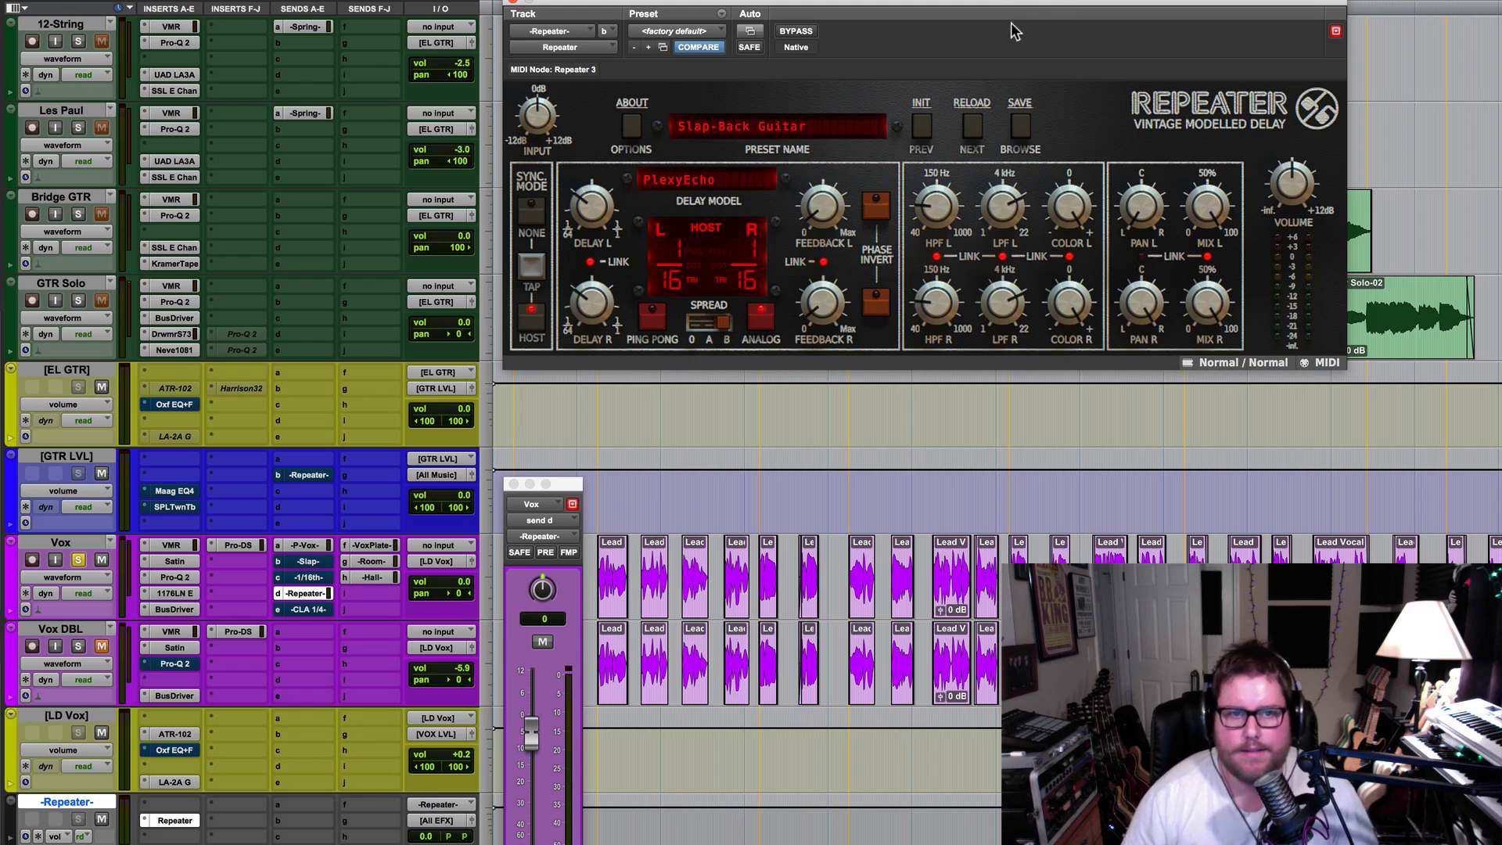
Unsolo Vox, play back the full mix, and lower the Vox send to Repeater
click(78, 559)
key(space)
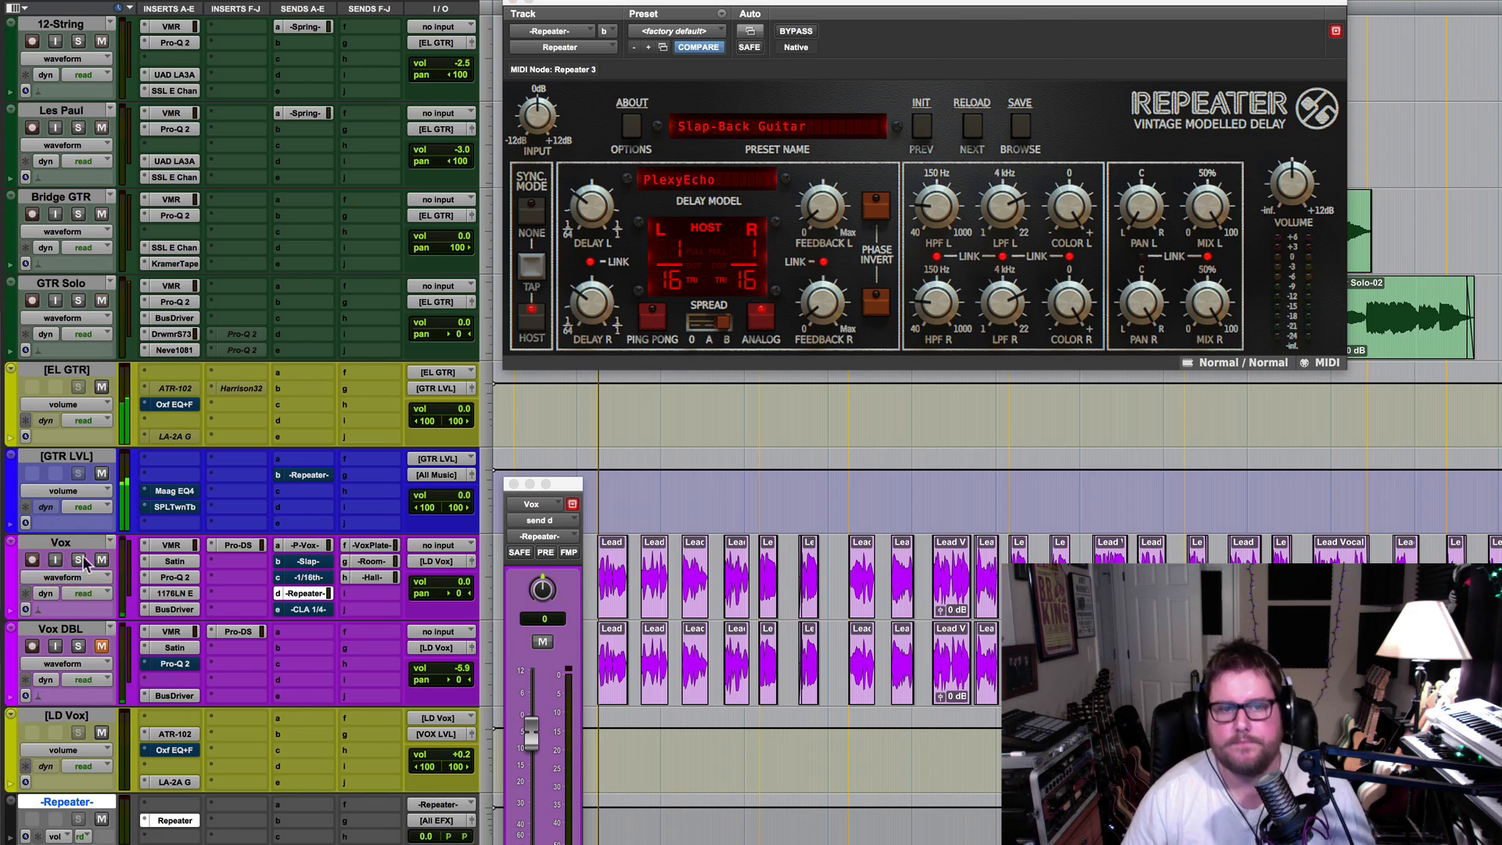
click(530, 752)
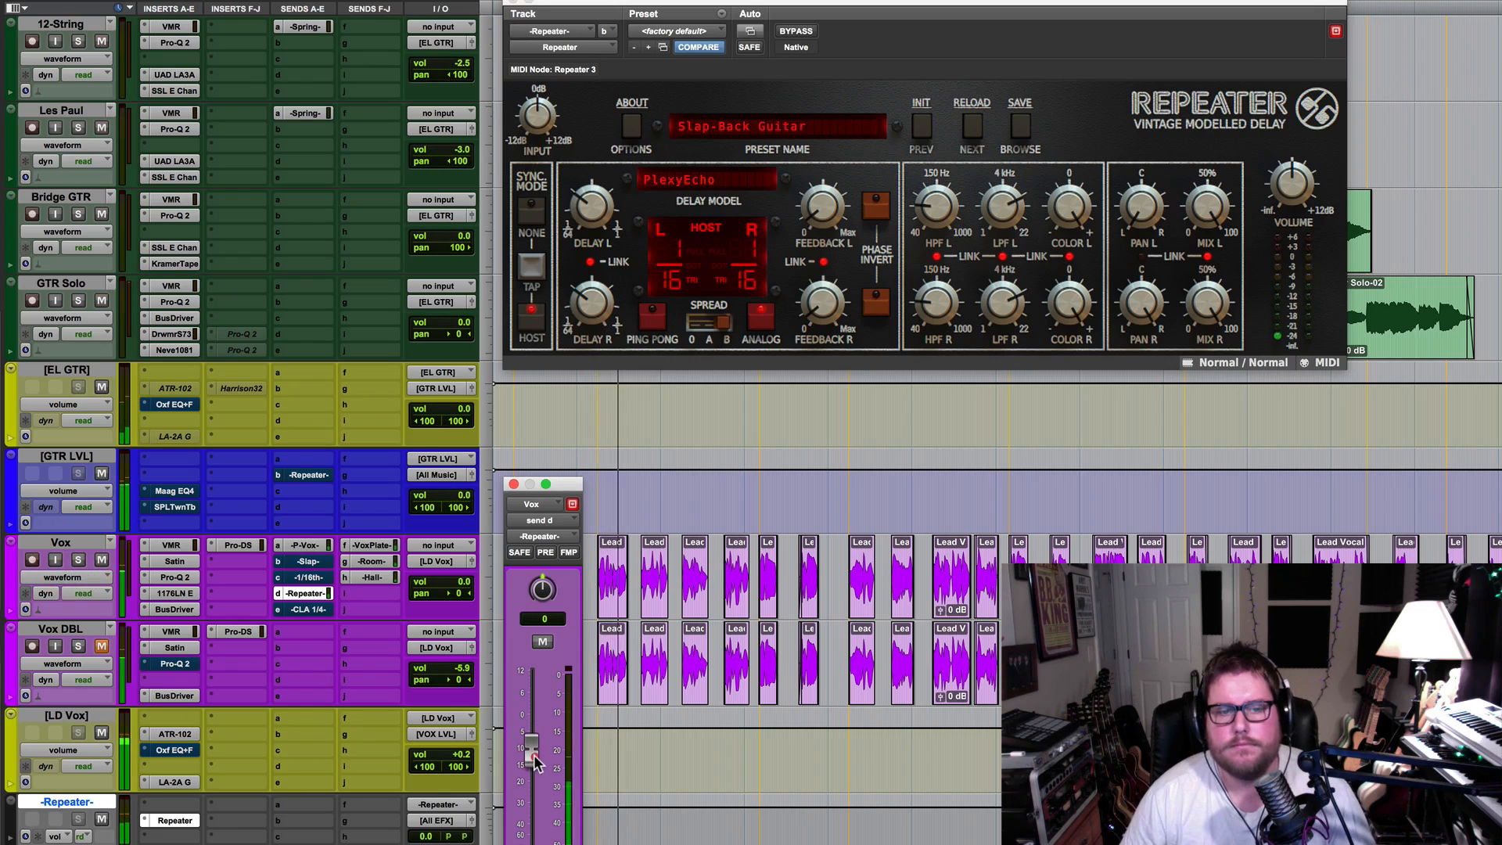
drag(533, 754, 531, 755)
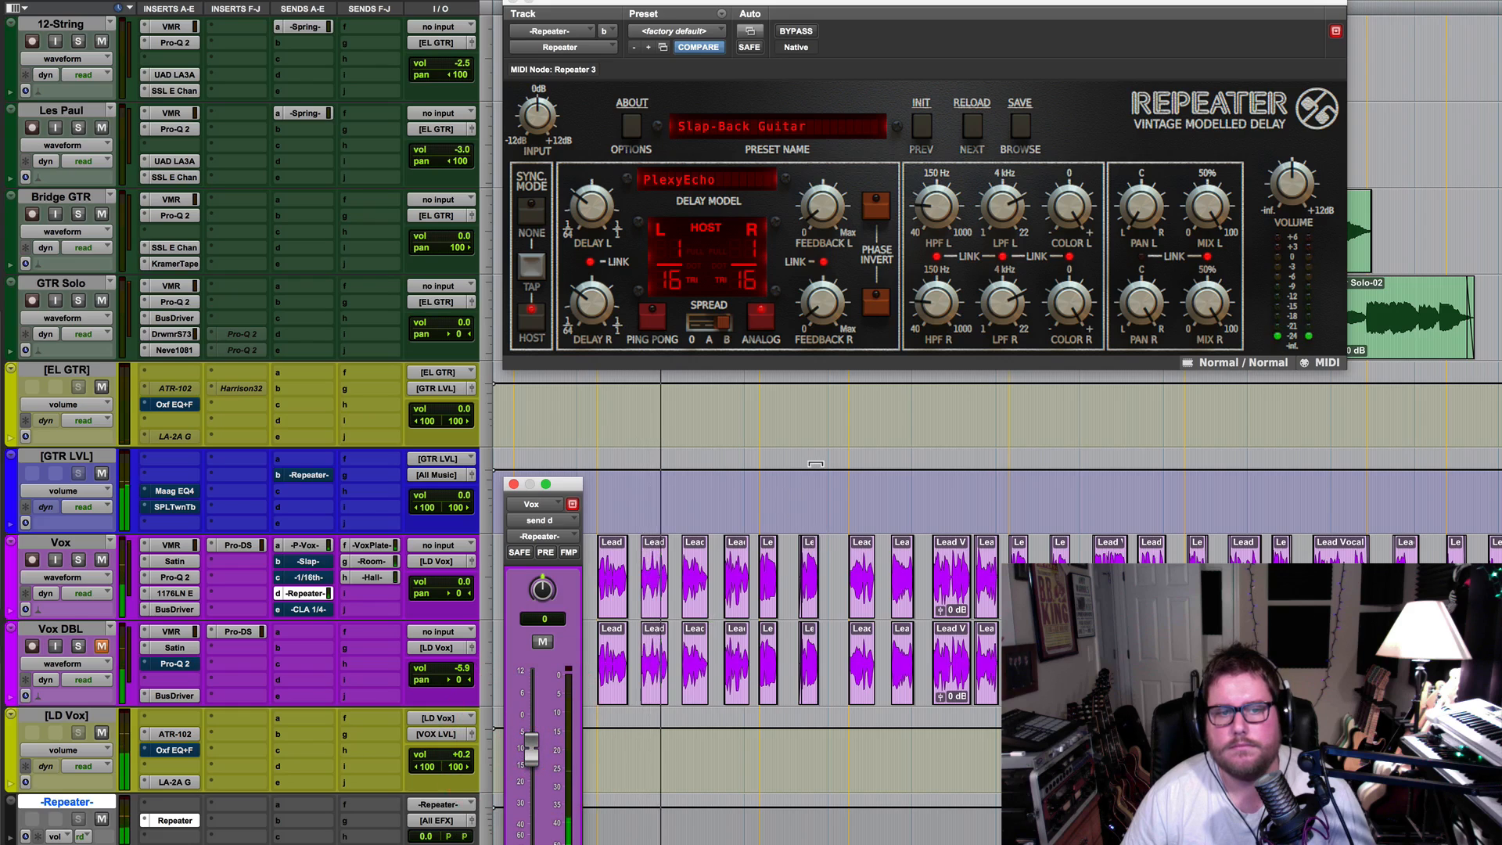
Load the CLA-ish 8th Delay preset during playback and raise the Vox send to Repeater
click(800, 125)
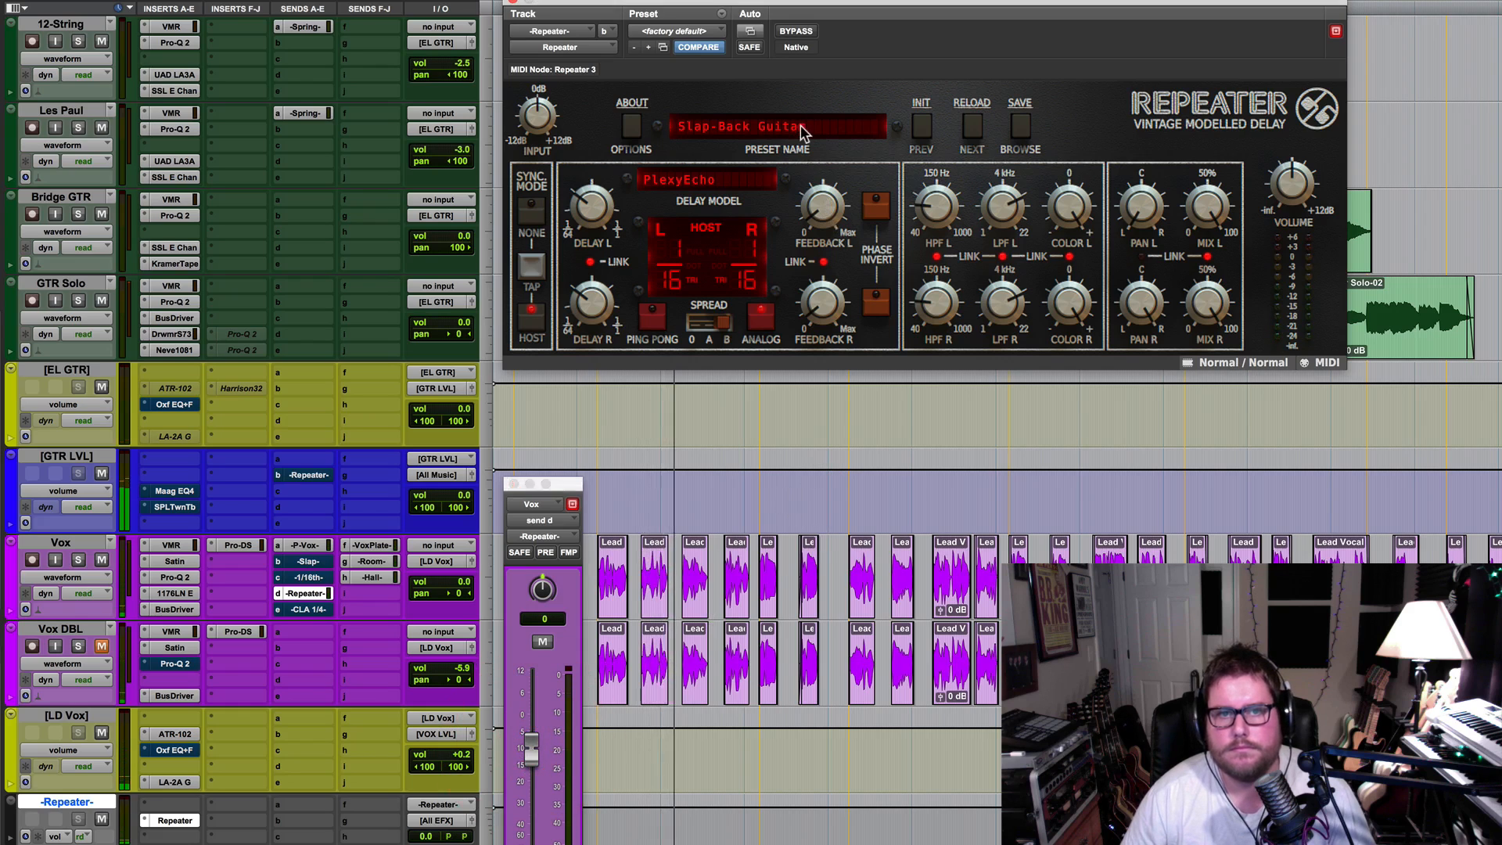
click(803, 128)
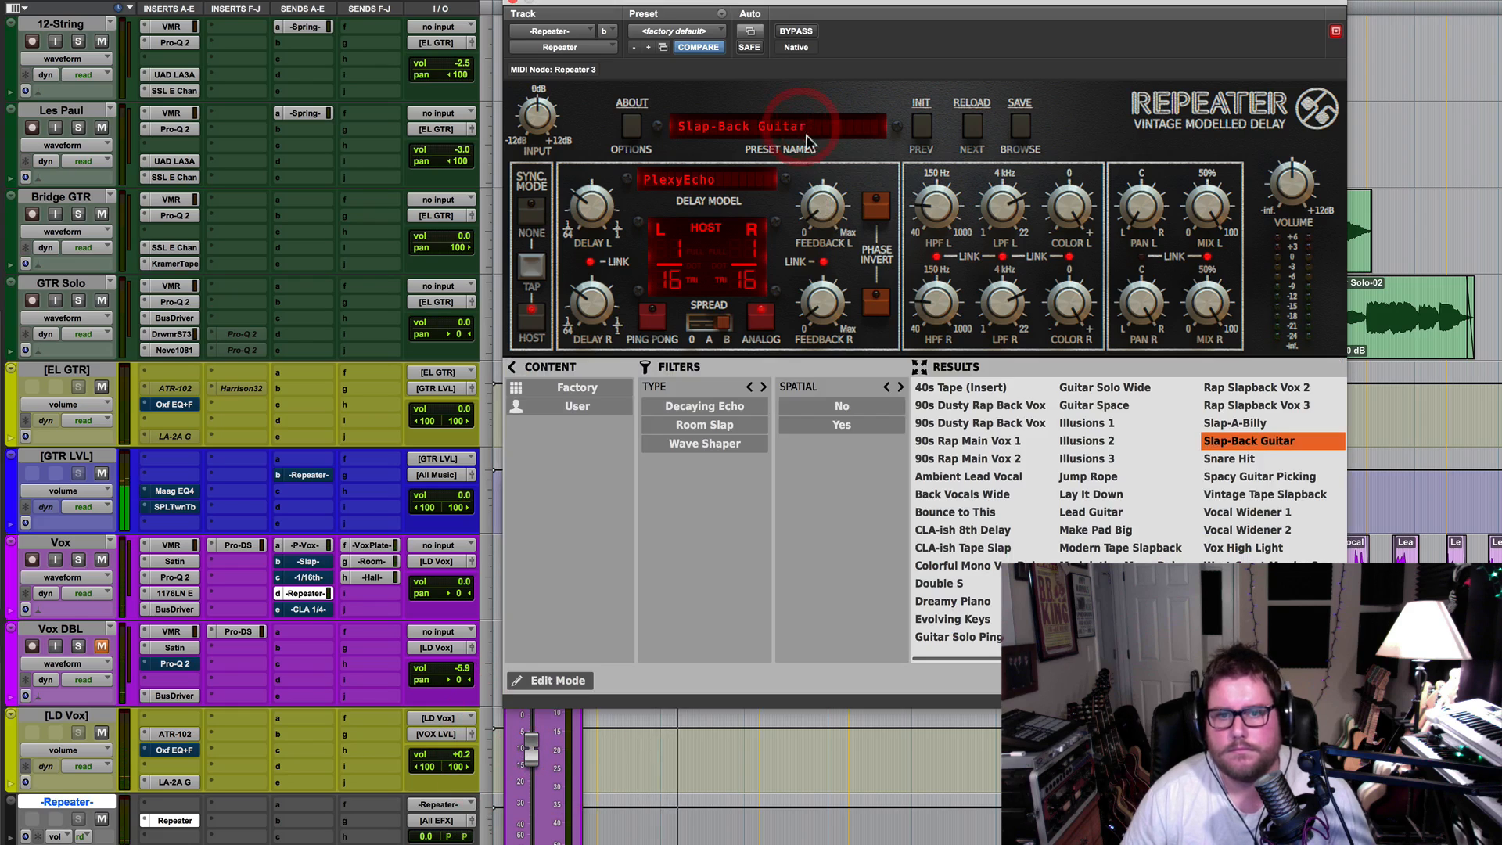
click(970, 532)
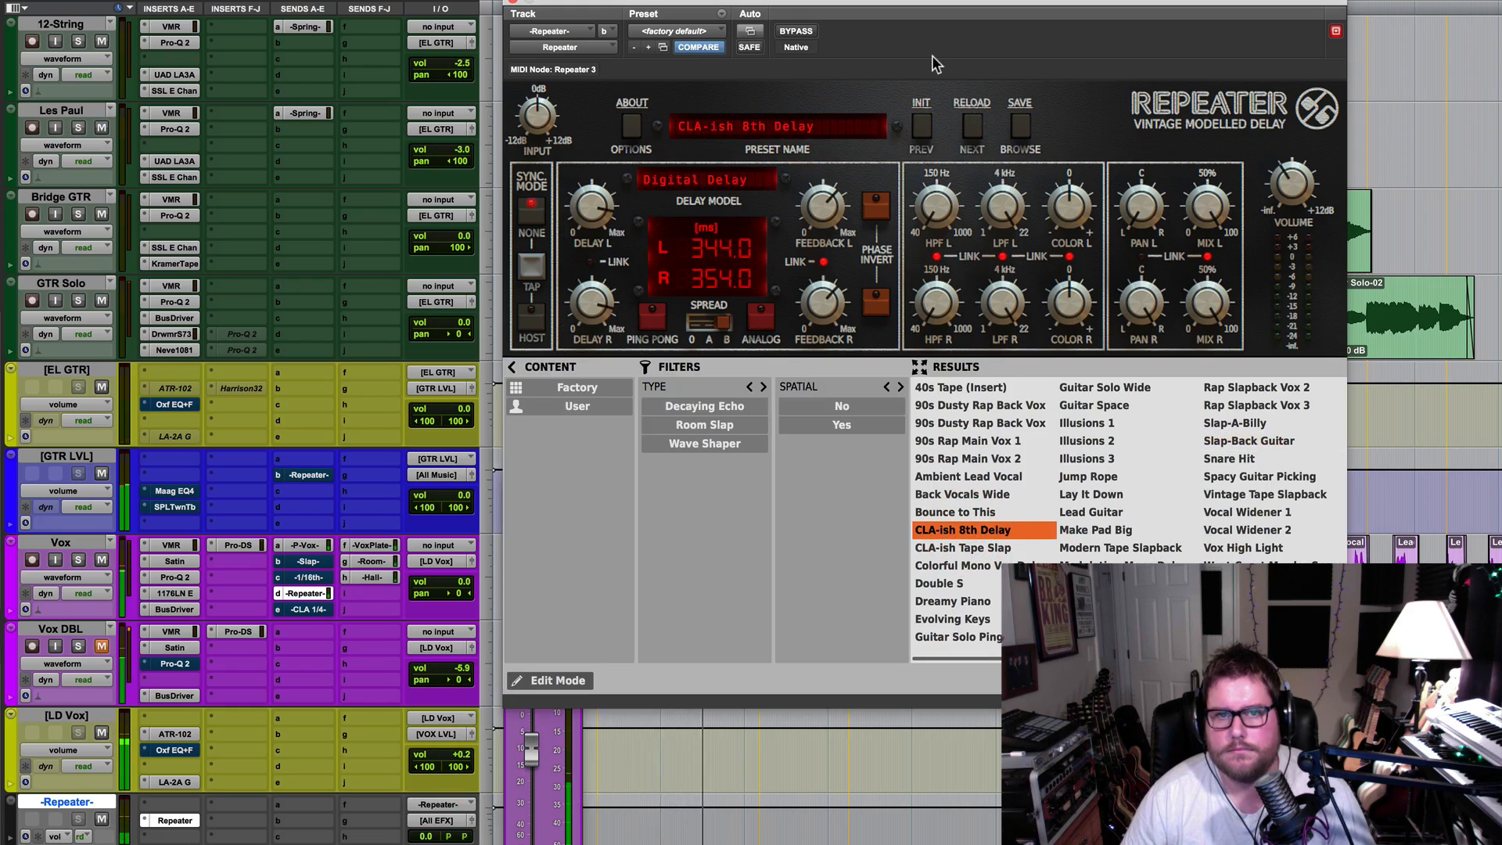
click(840, 123)
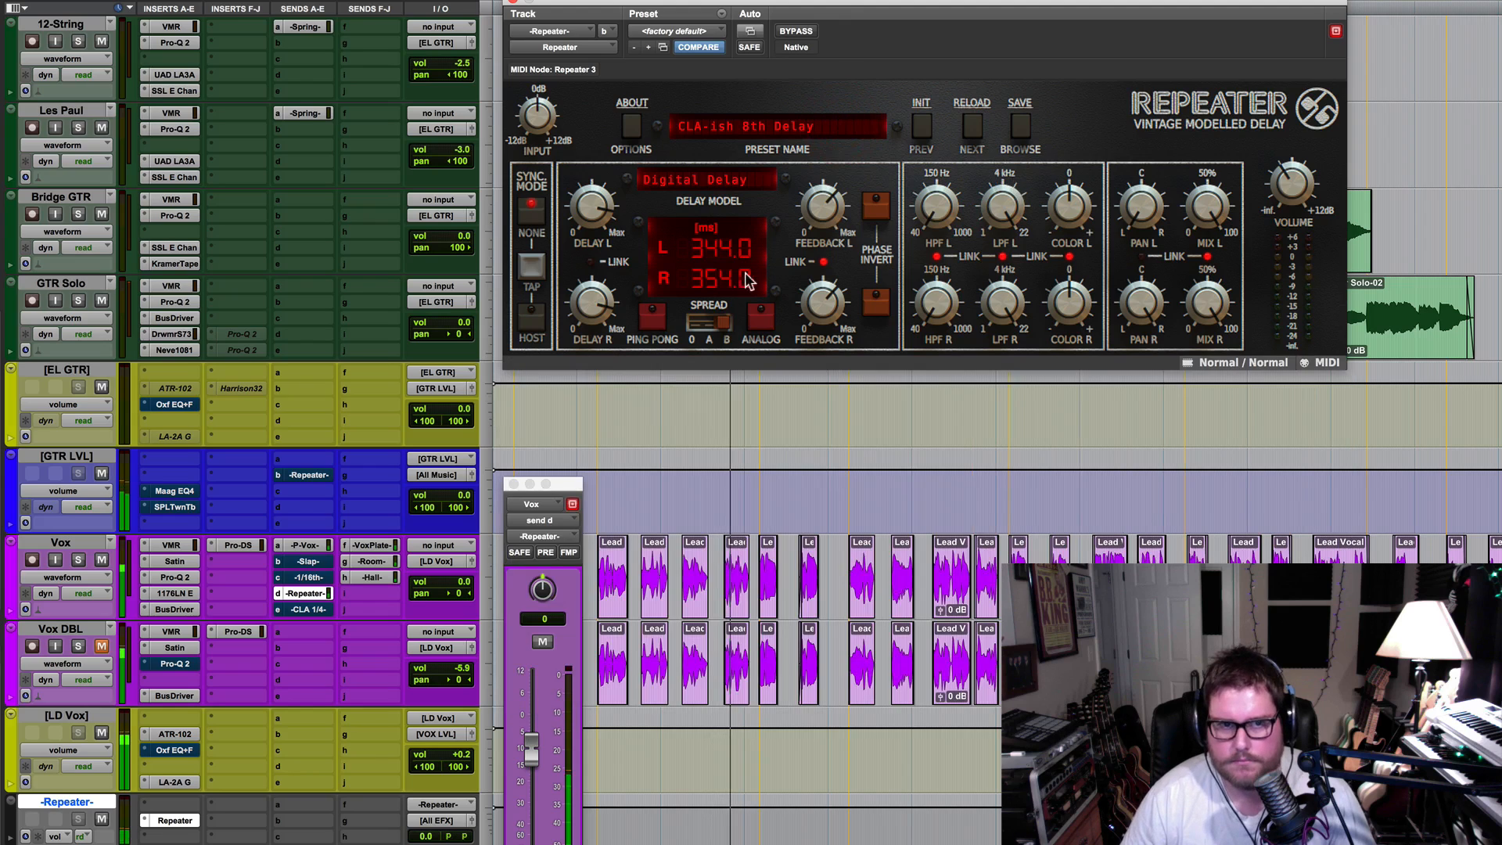
click(530, 757)
drag(530, 753, 529, 738)
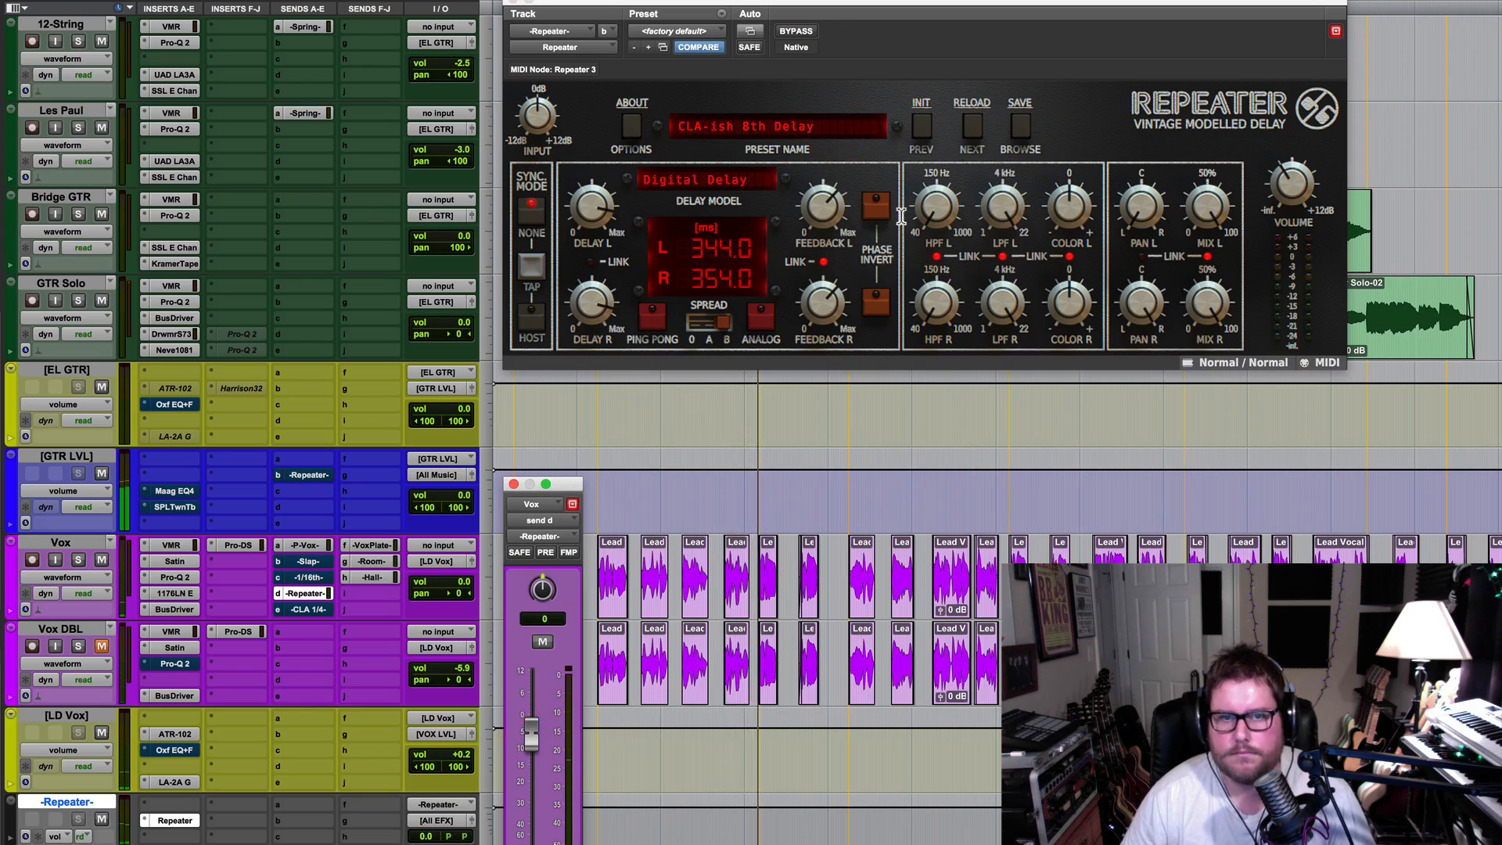
Set the left delay feedback to 74% and adjust the left color while the mix plays
click(825, 201)
drag(825, 202, 825, 198)
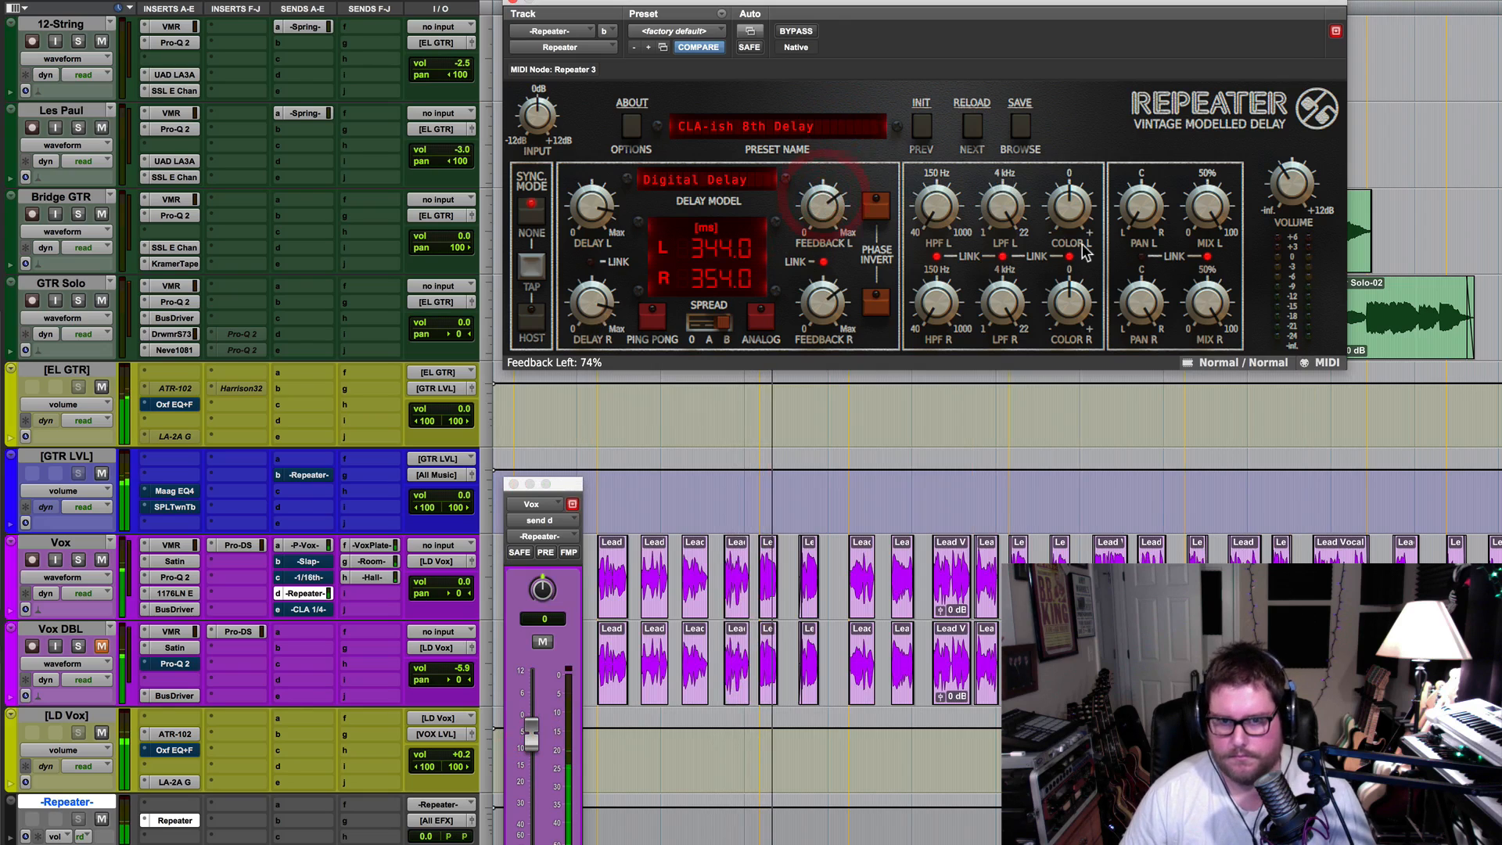
click(1069, 205)
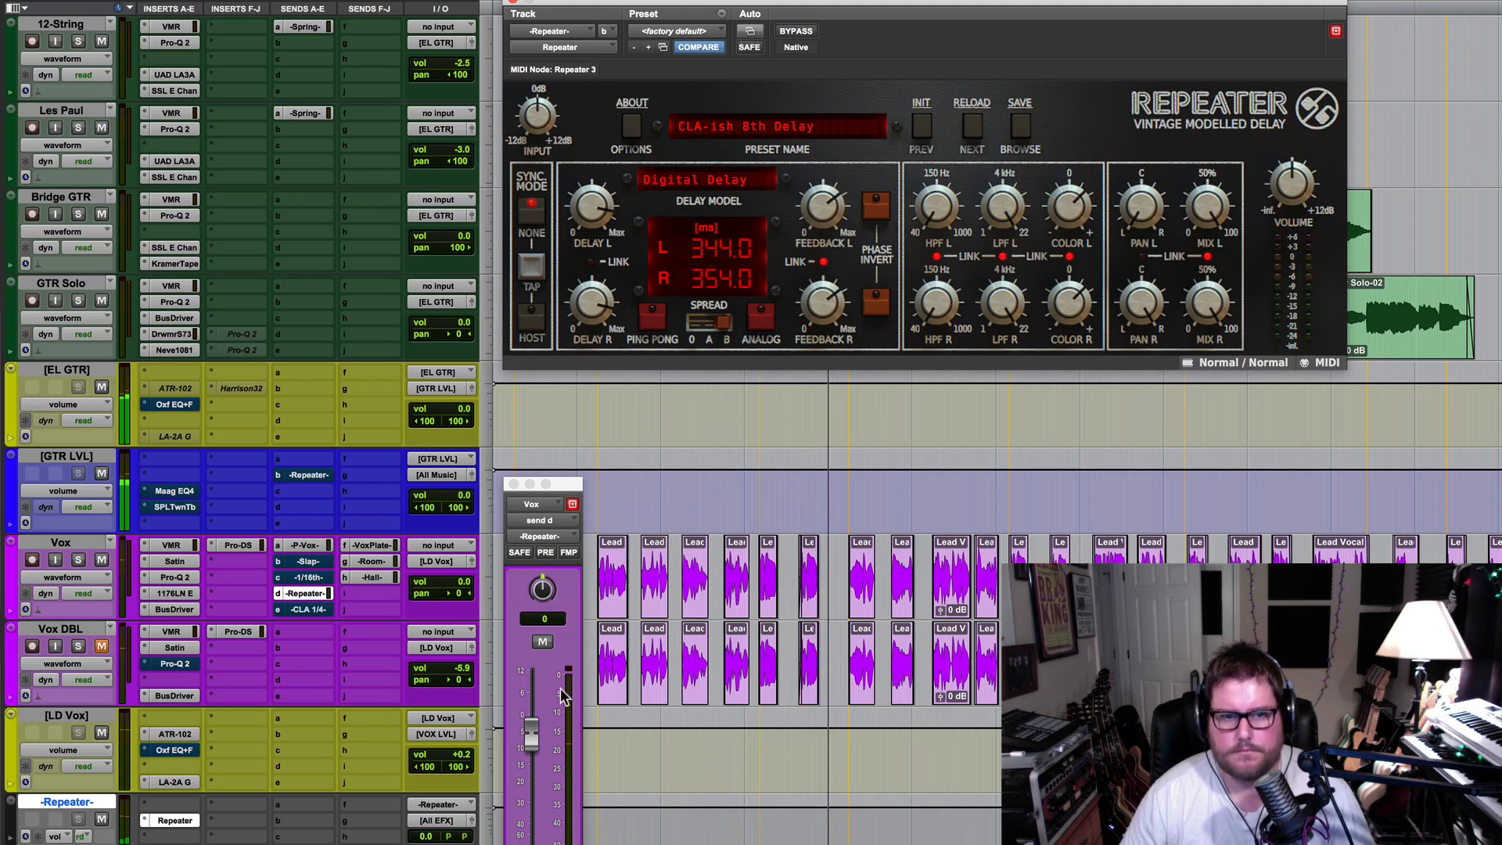
Set Repeater's output volume to +0.6 dB and switch the sync mode to Host
click(531, 745)
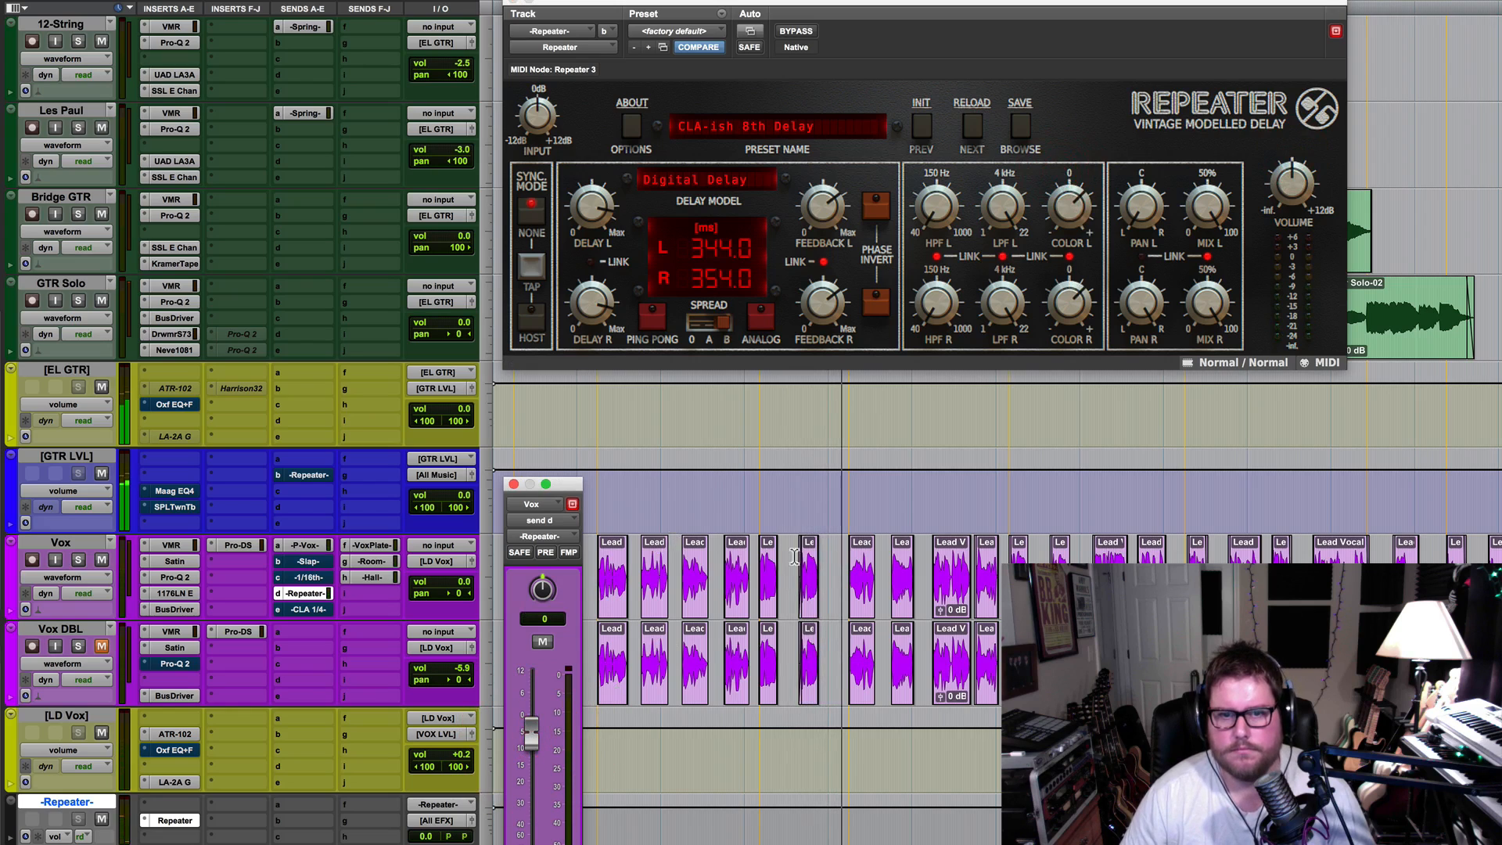
mouse_move(1296, 186)
mouse_down()
mouse_move(1293, 169)
mouse_move(1294, 184)
mouse_up()
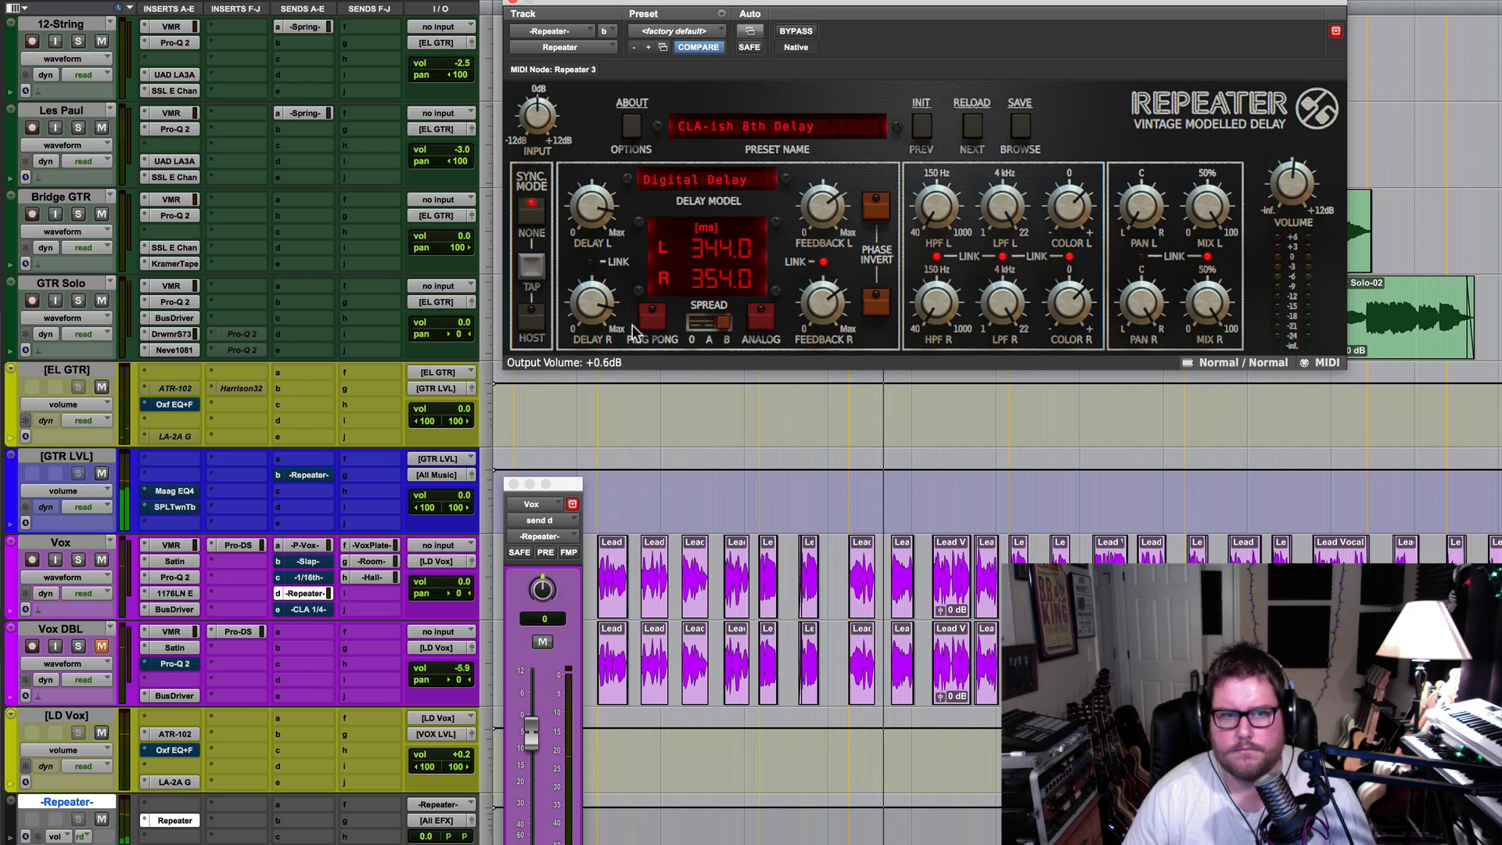
click(526, 317)
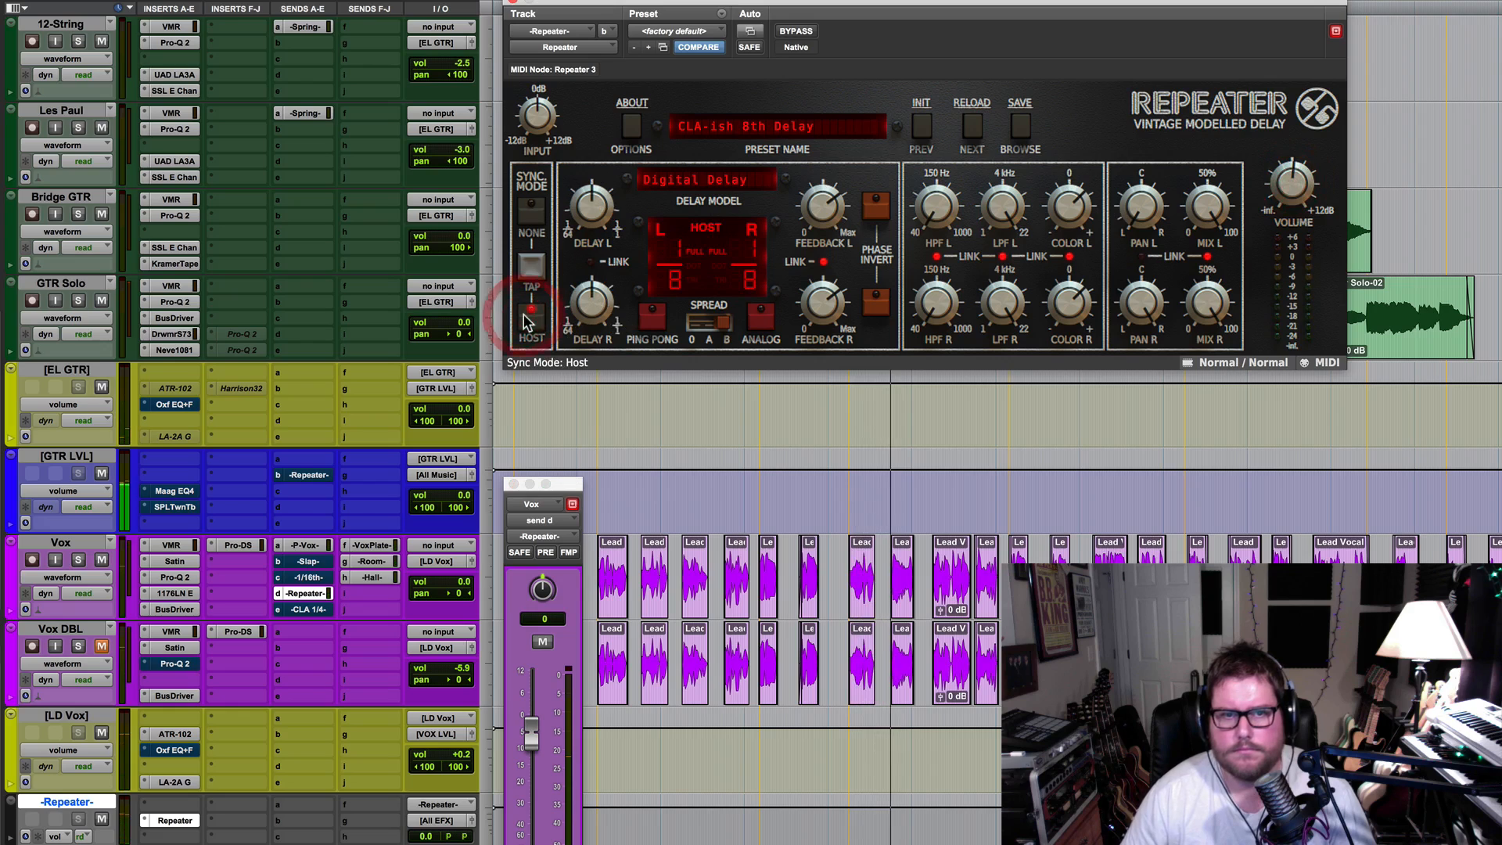
Switch Repeater's sync mode to None and fine-tune the Vox send level and the filters during playback
click(532, 217)
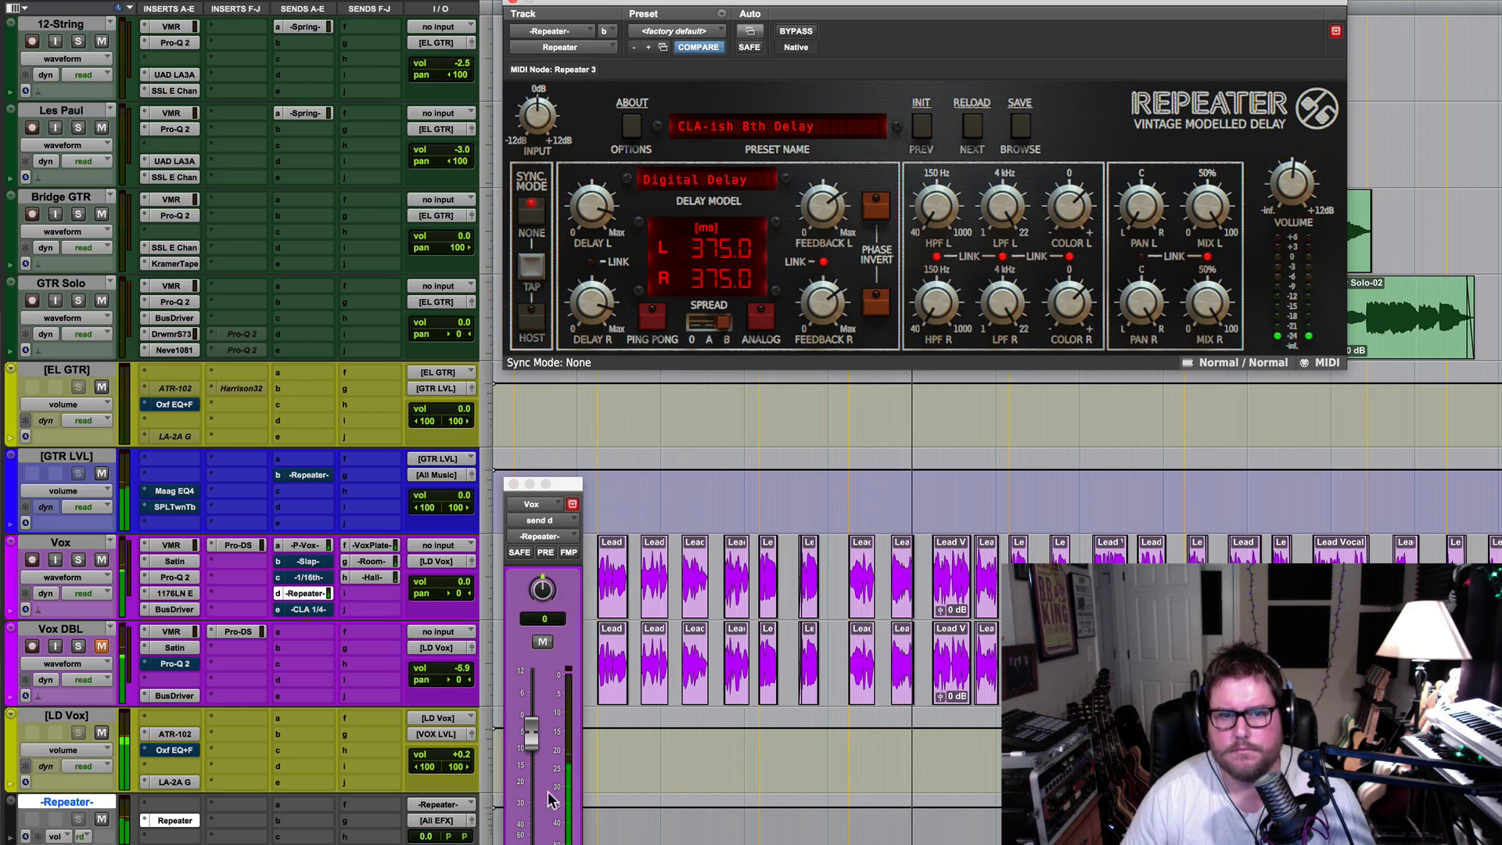
click(529, 741)
mouse_move(529, 739)
mouse_down()
mouse_move(530, 720)
mouse_move(530, 749)
mouse_move(531, 734)
mouse_up()
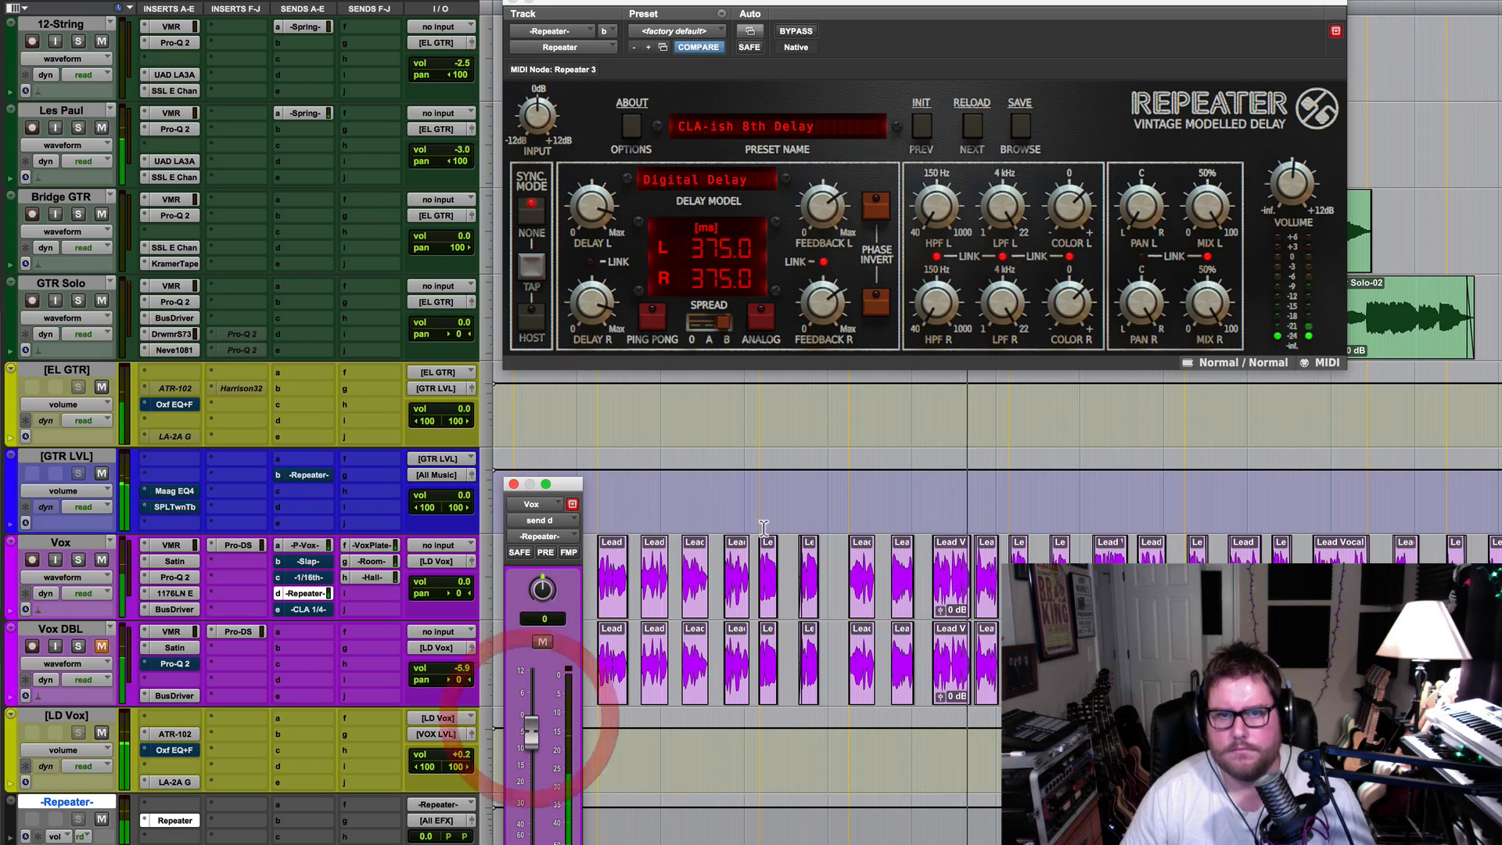
drag(945, 205, 1005, 239)
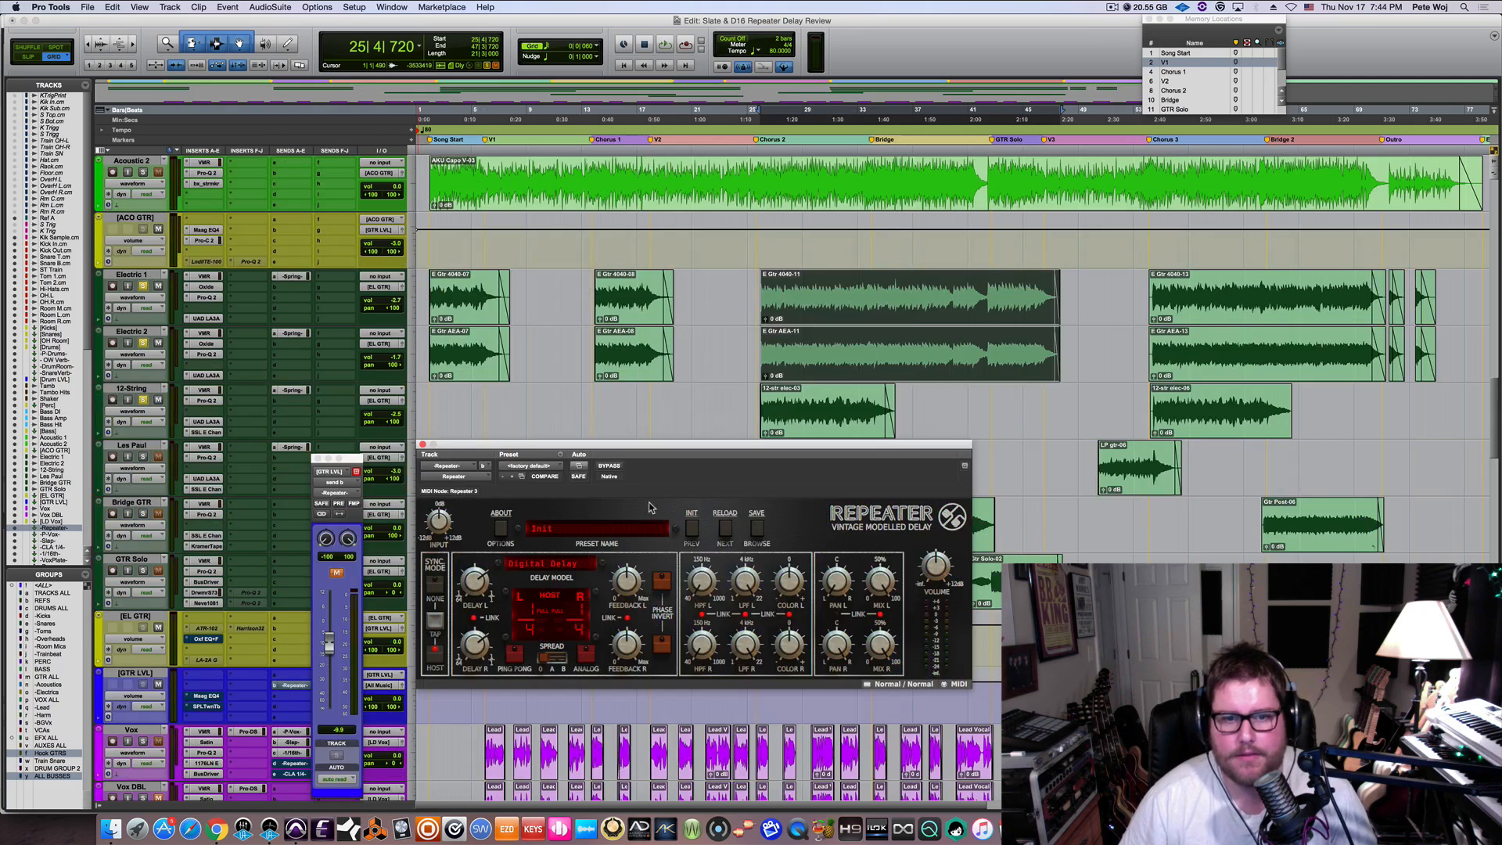
Unmute the GTR LVL send to Repeater and lower its level to -10.5 dB
drag(733, 444, 734, 446)
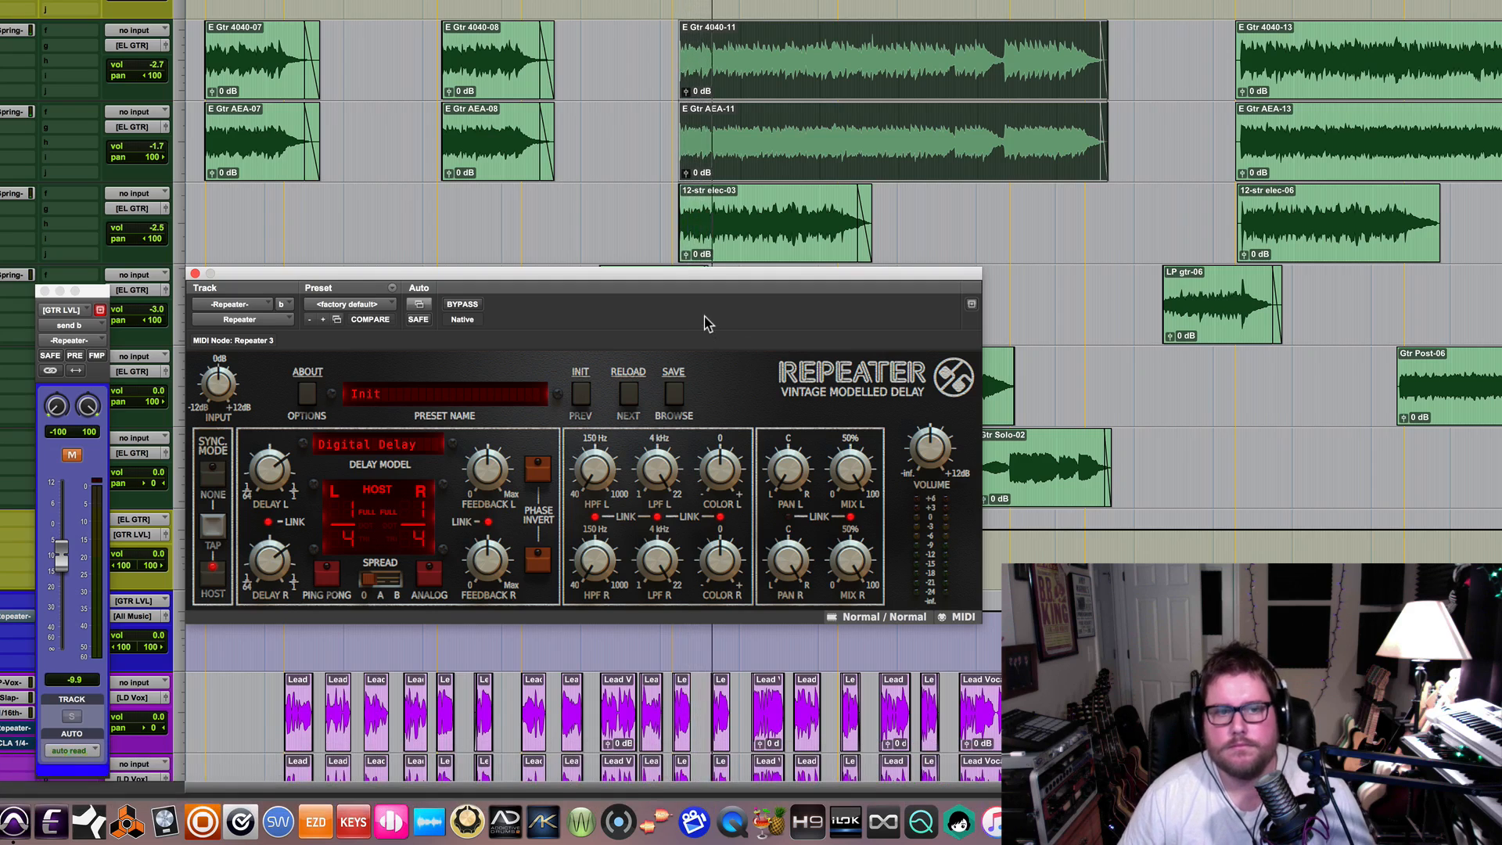
key(space)
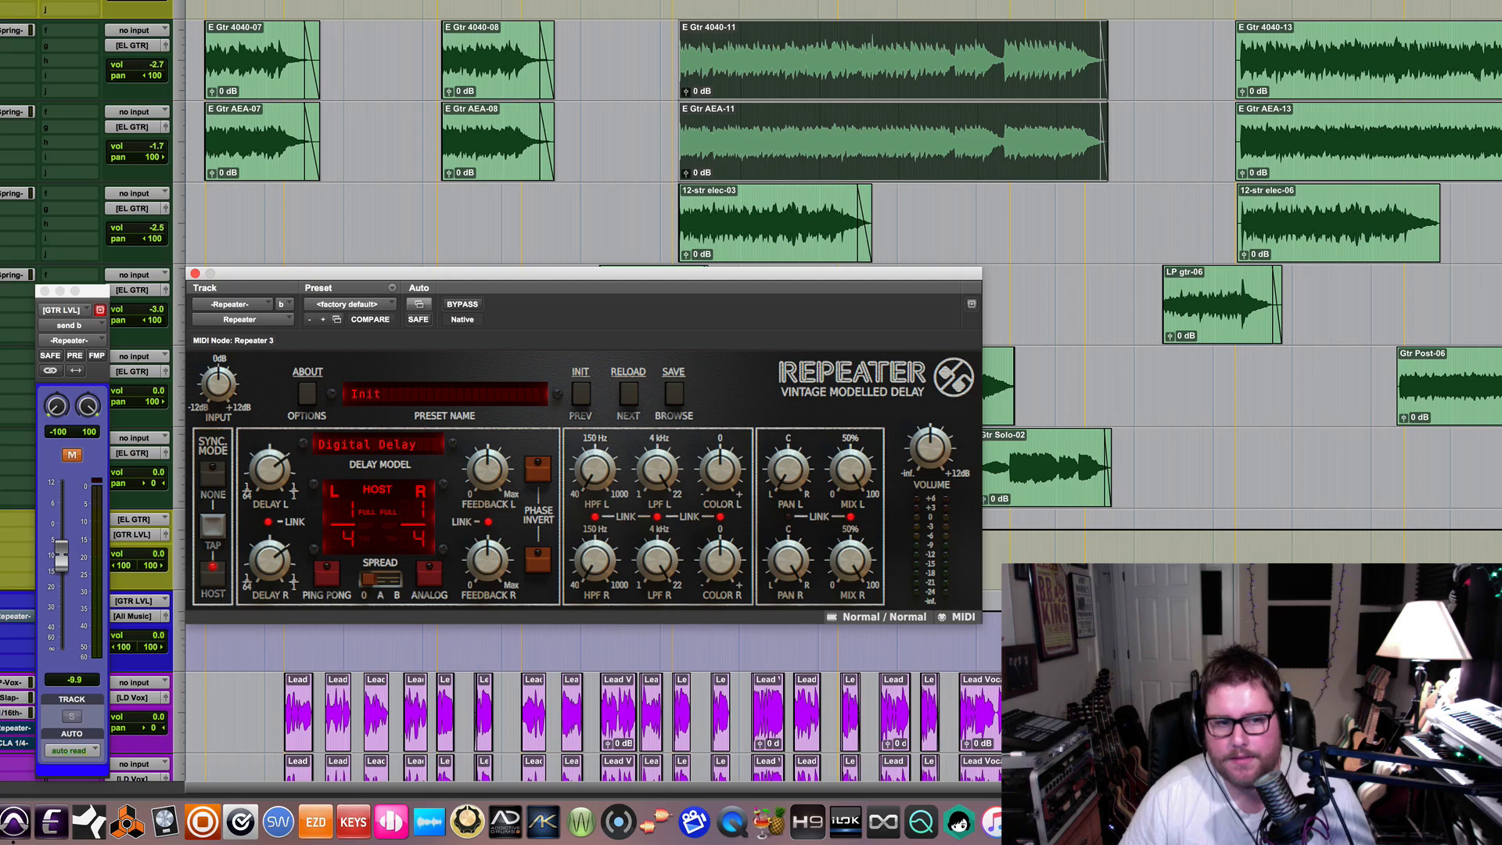
click(71, 457)
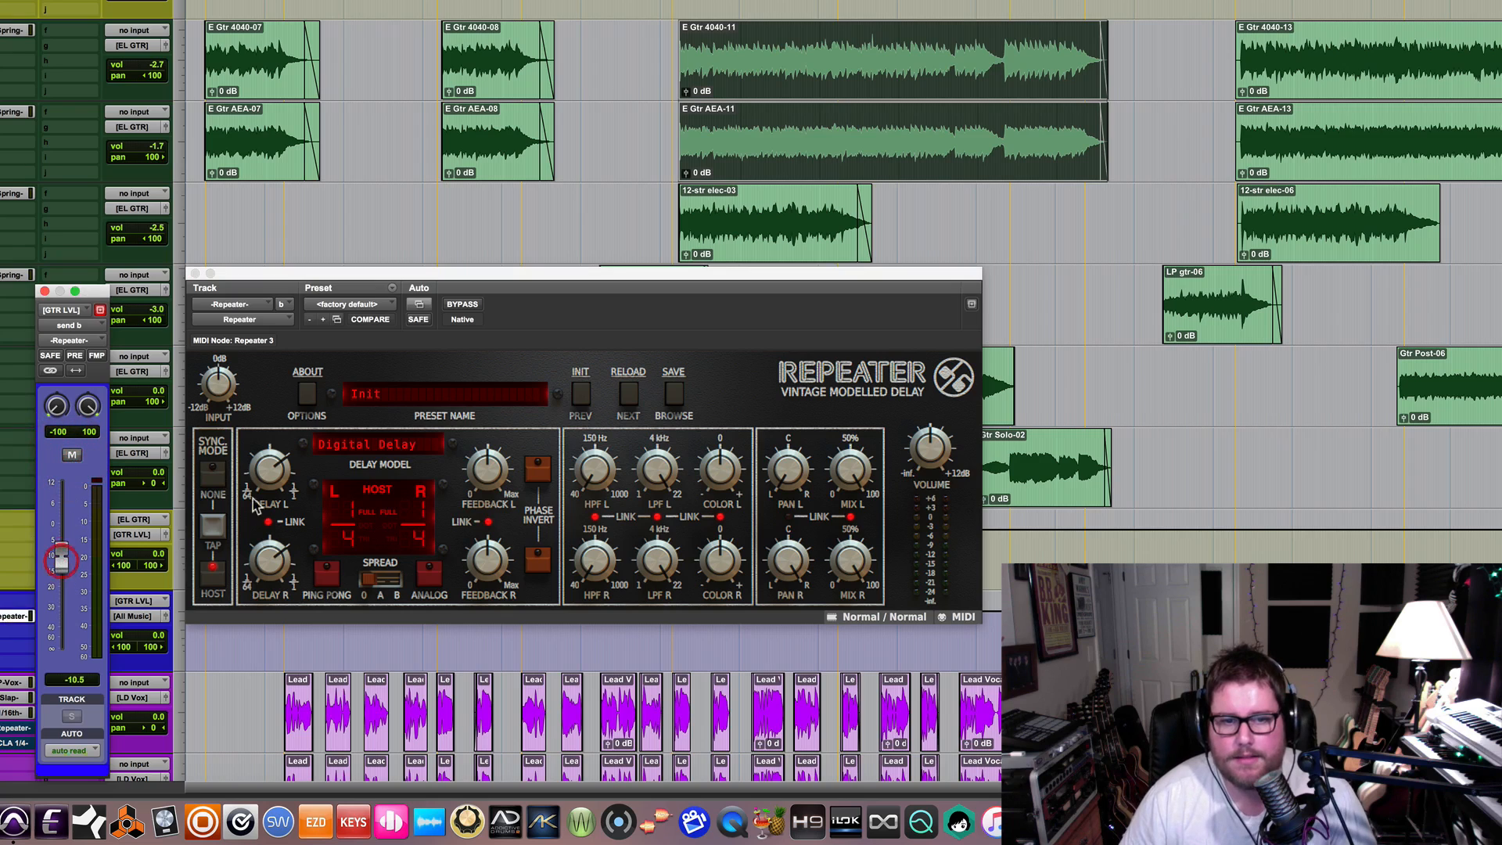
click(472, 394)
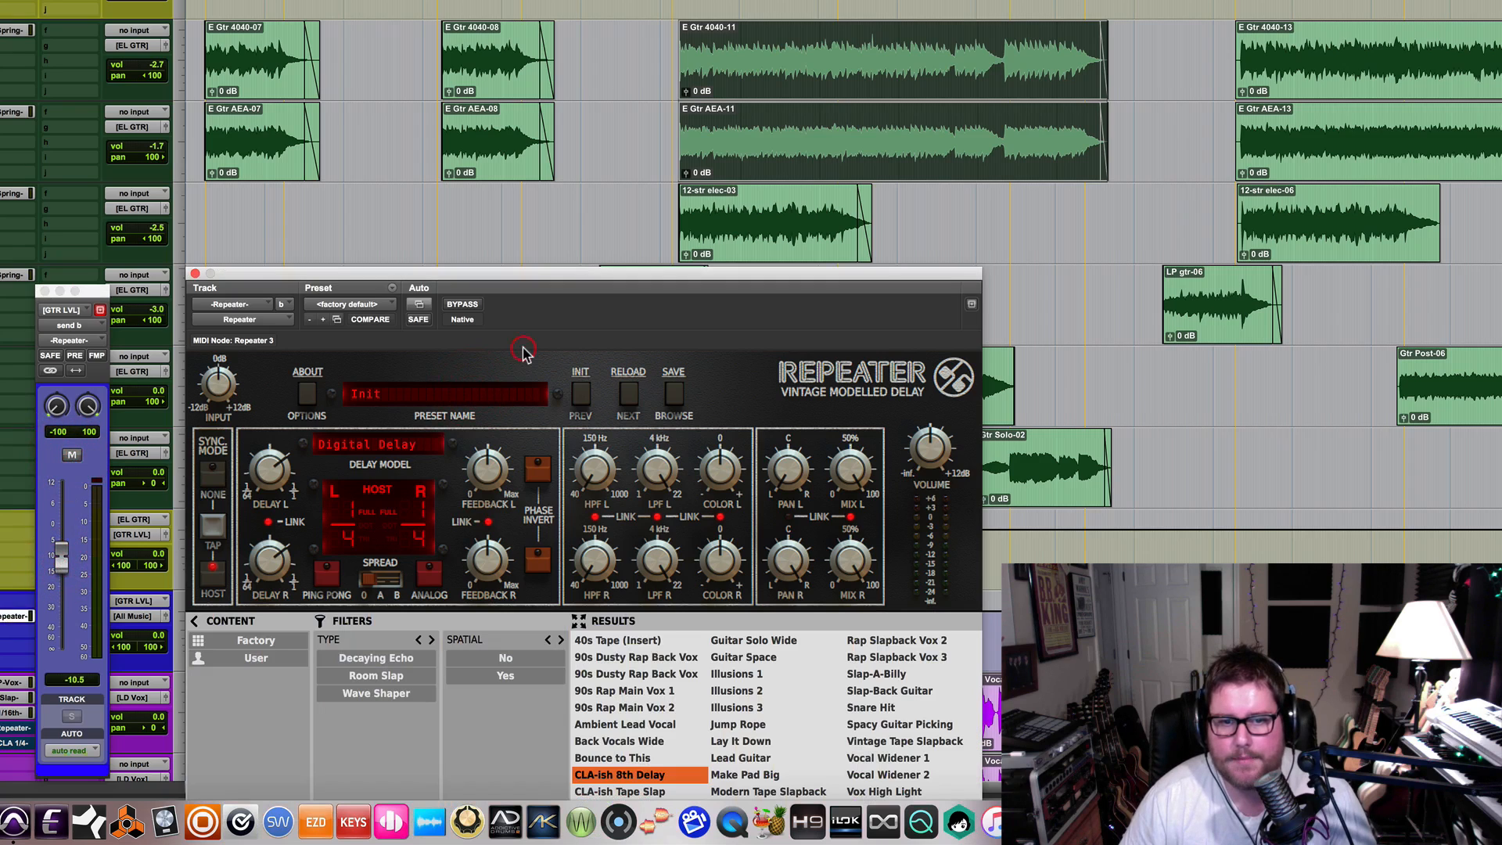
click(444, 383)
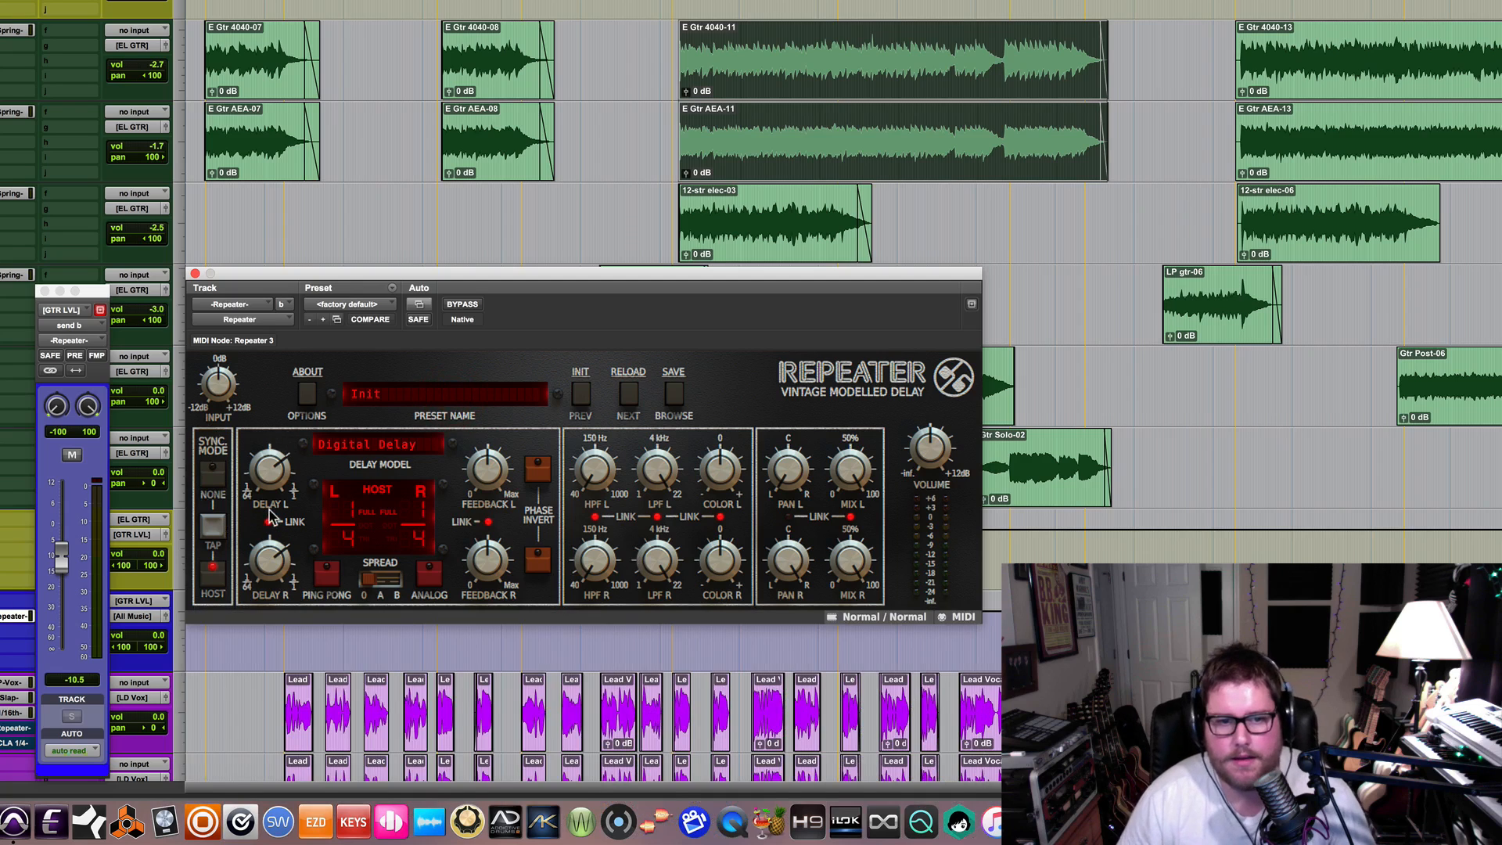
Set Repeater's linked delay times to 1/32 in Host sync and choose the Tape Delay Classic model
click(220, 577)
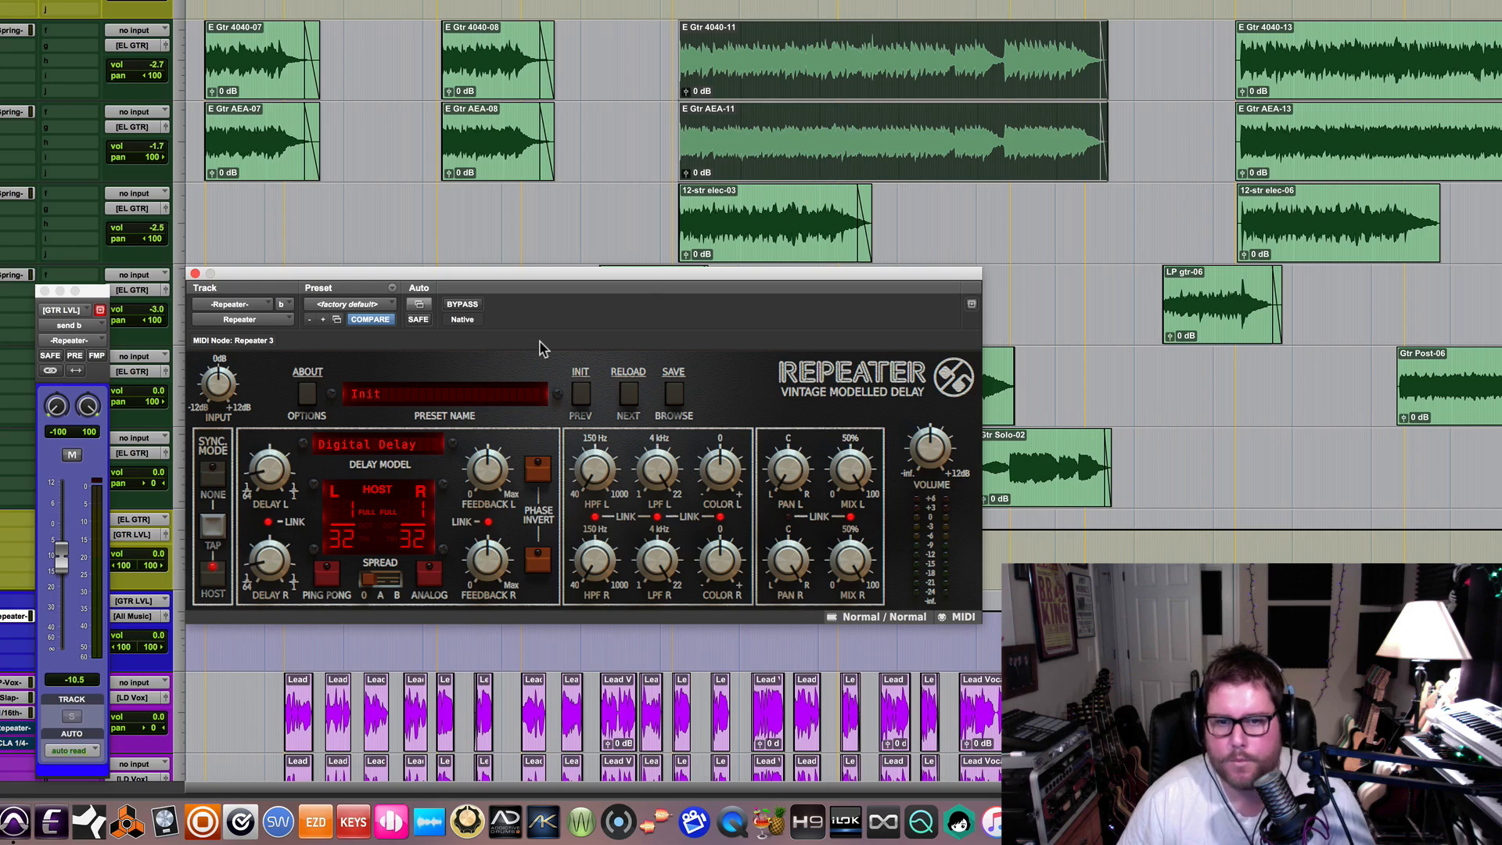
click(394, 448)
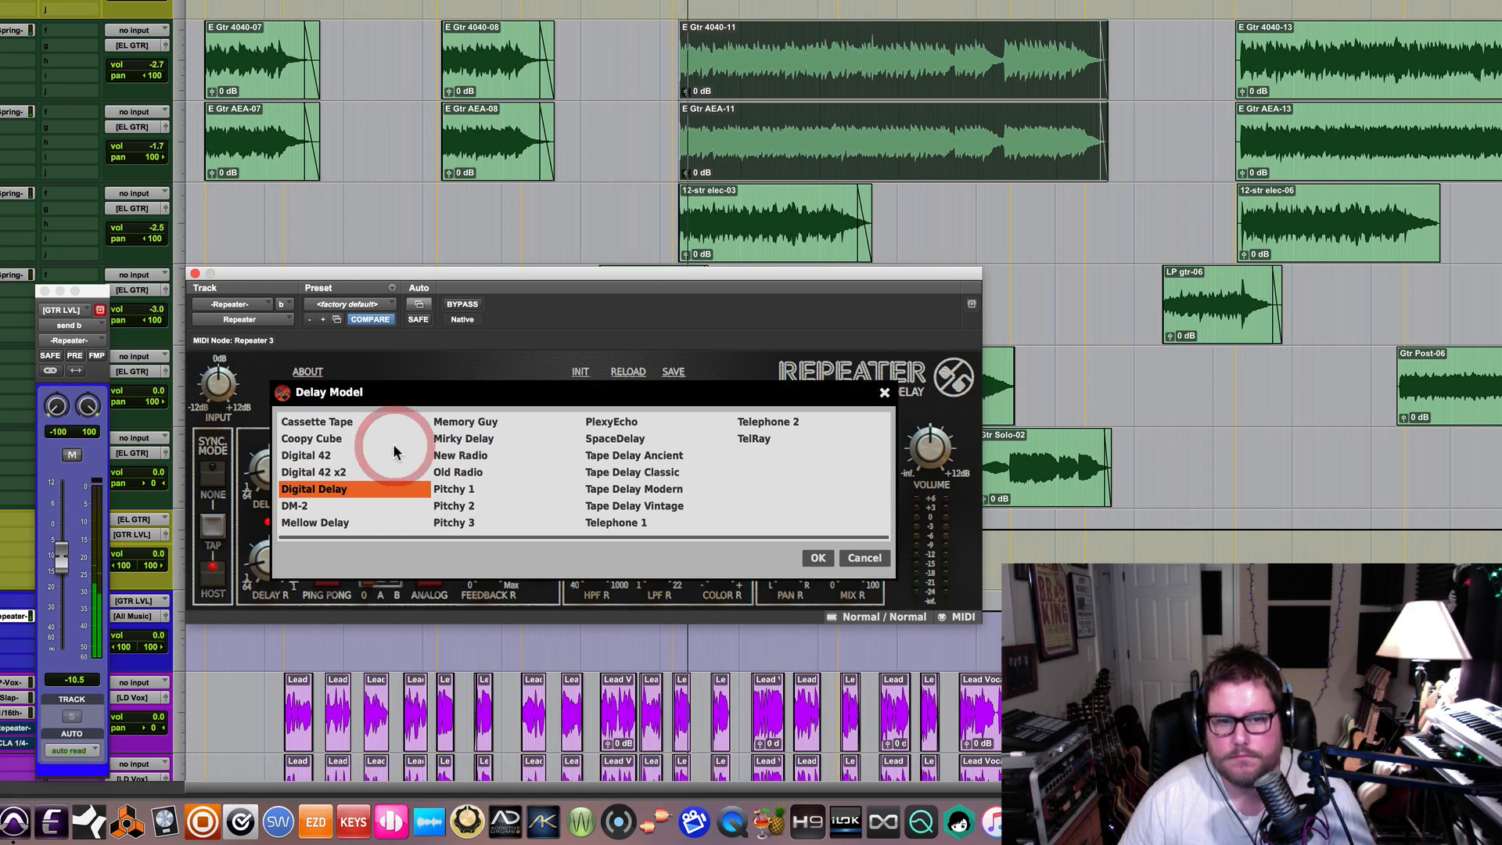
click(632, 473)
click(817, 558)
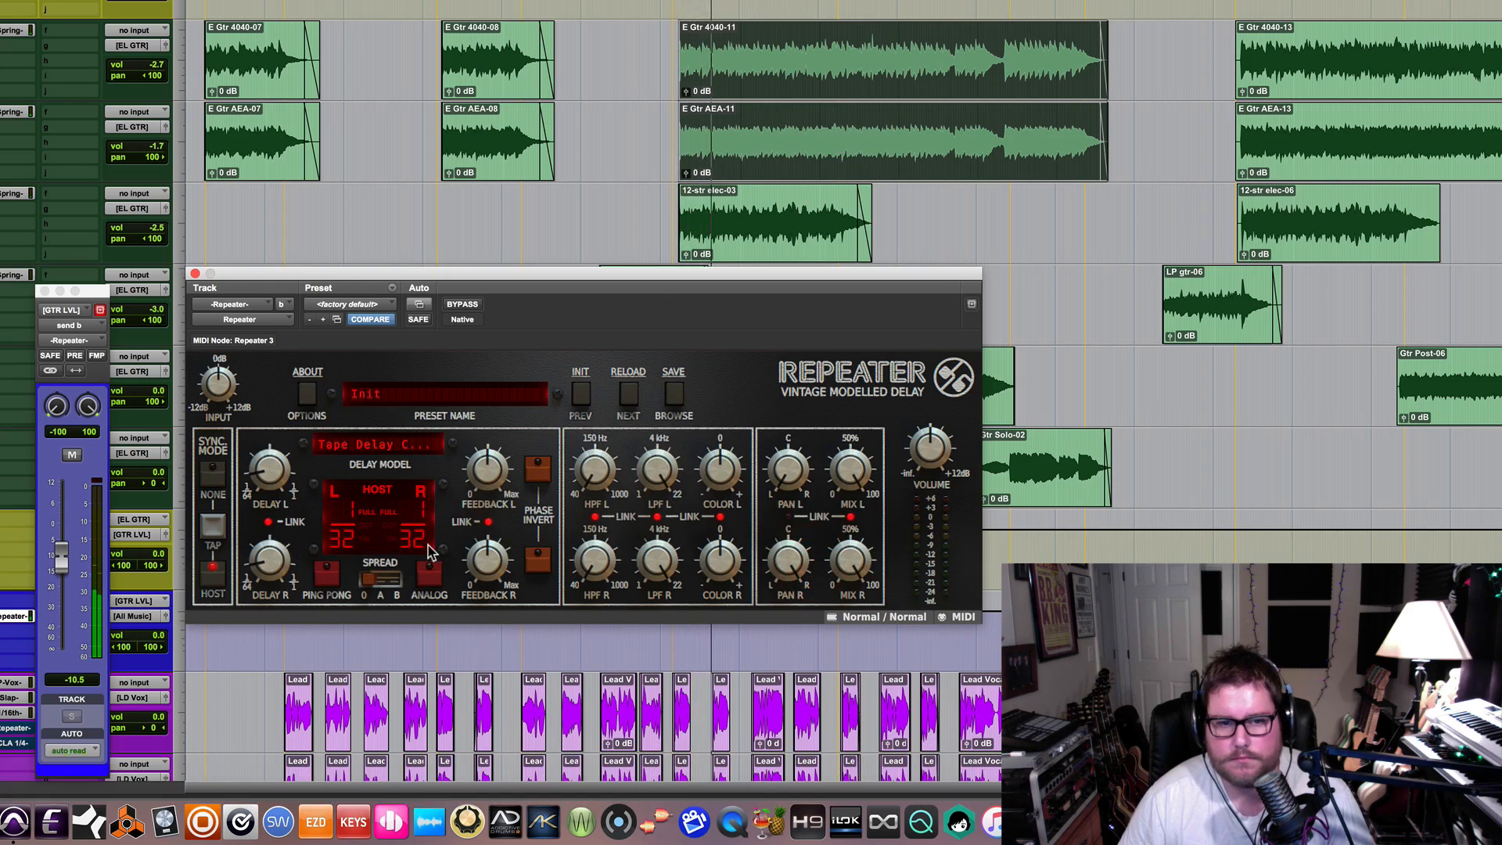
Raise the GTR LVL send to -5.2 dB and audition the linked delay times at 1/16
mouse_move(60, 557)
mouse_down()
mouse_move(63, 528)
mouse_move(64, 544)
mouse_up()
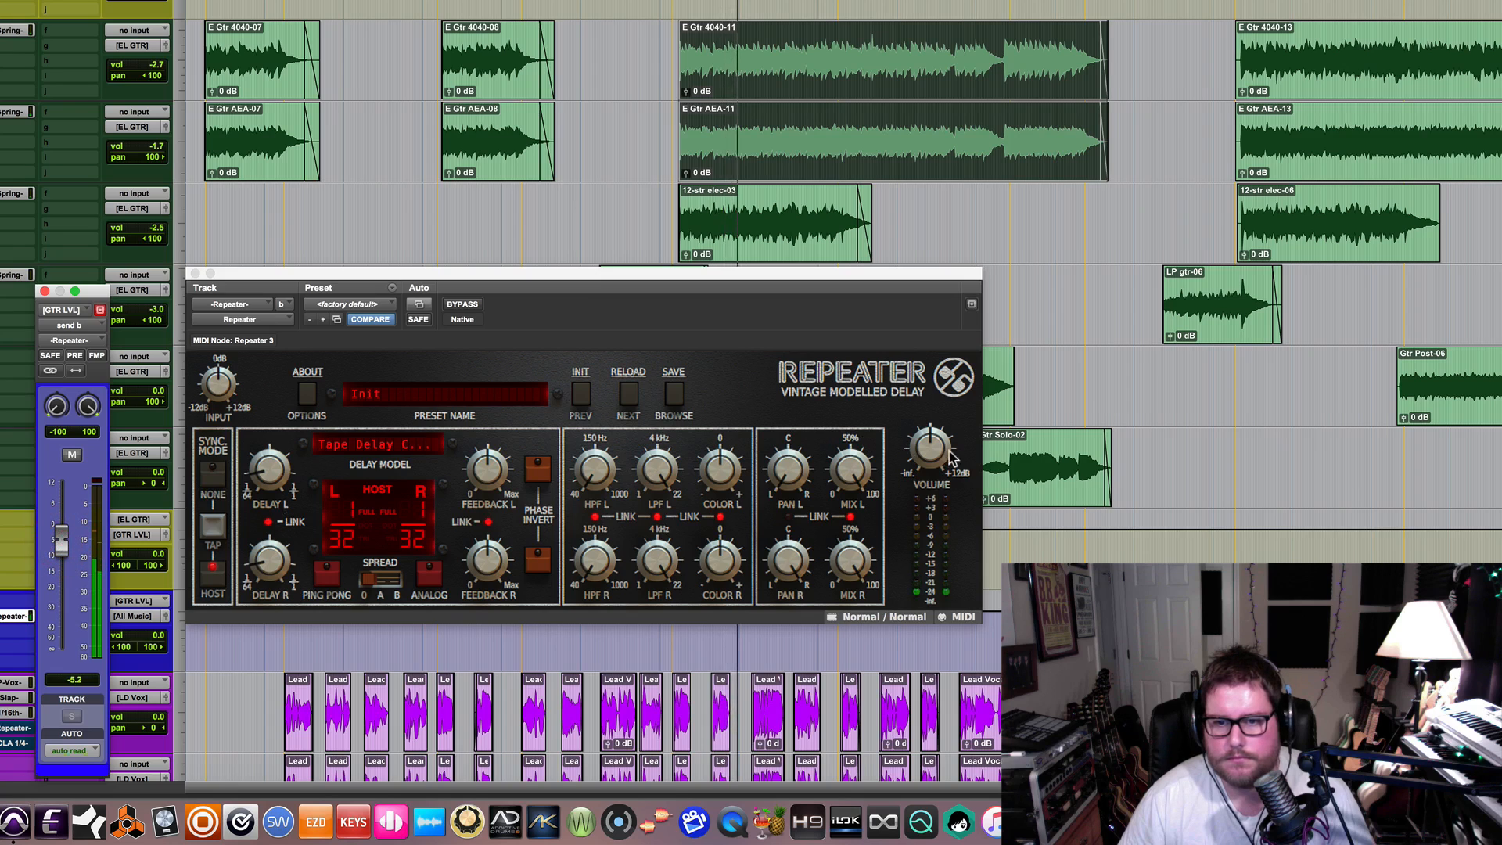
key(space)
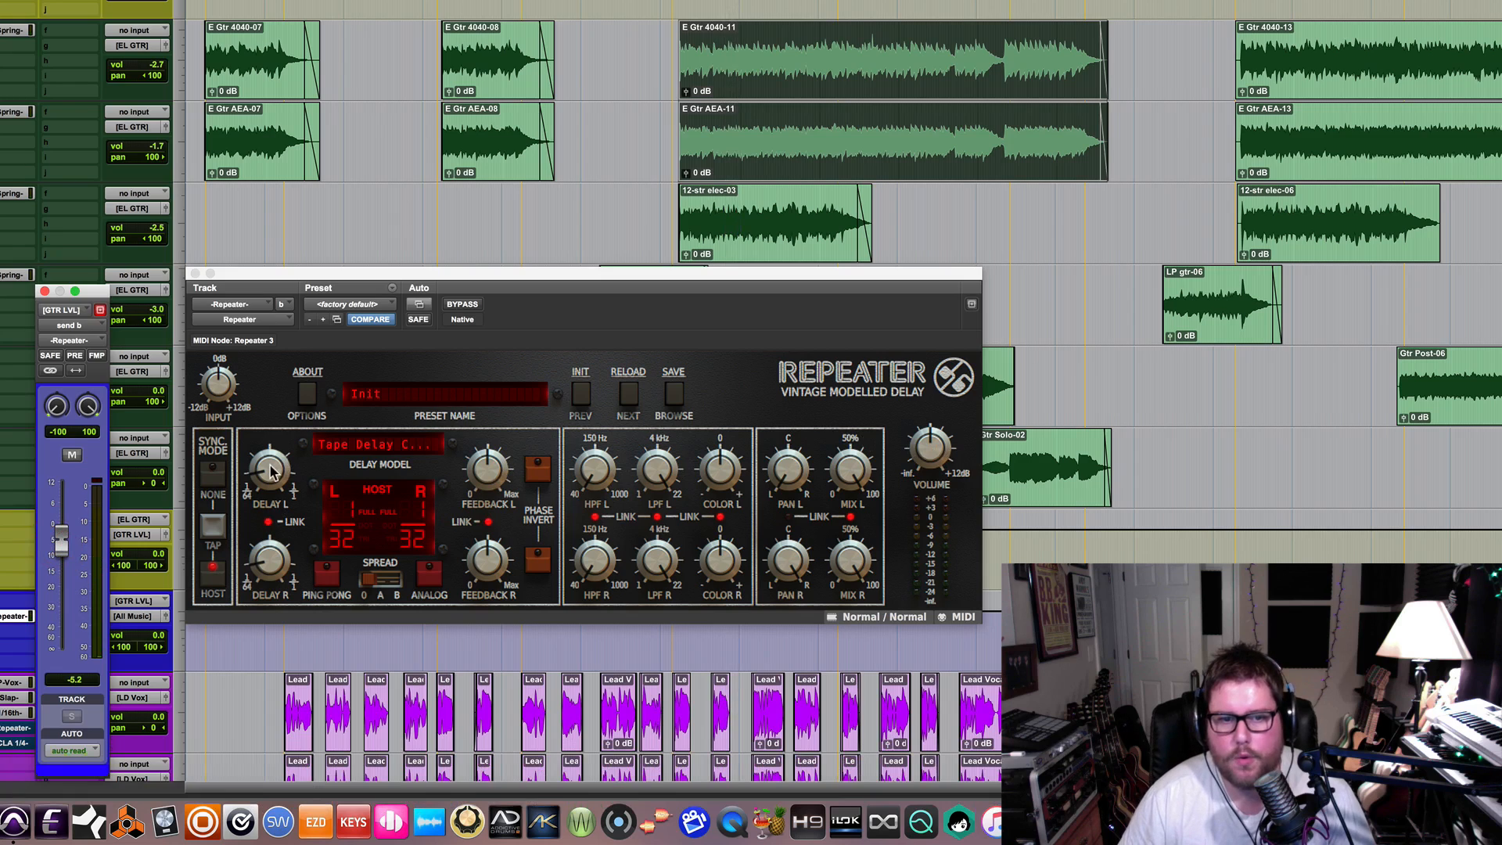
drag(270, 469, 269, 446)
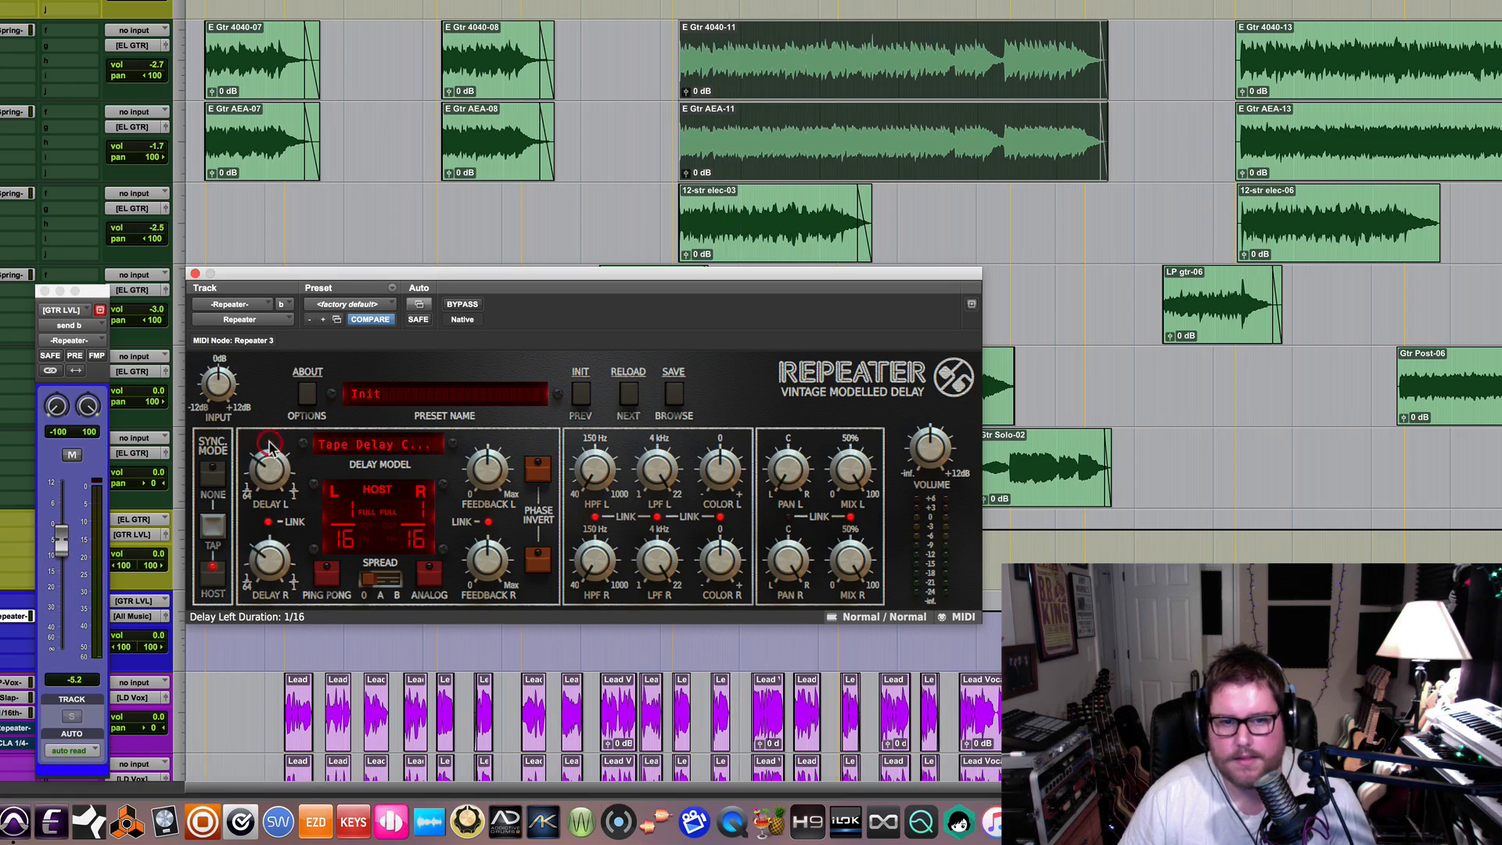
key(space)
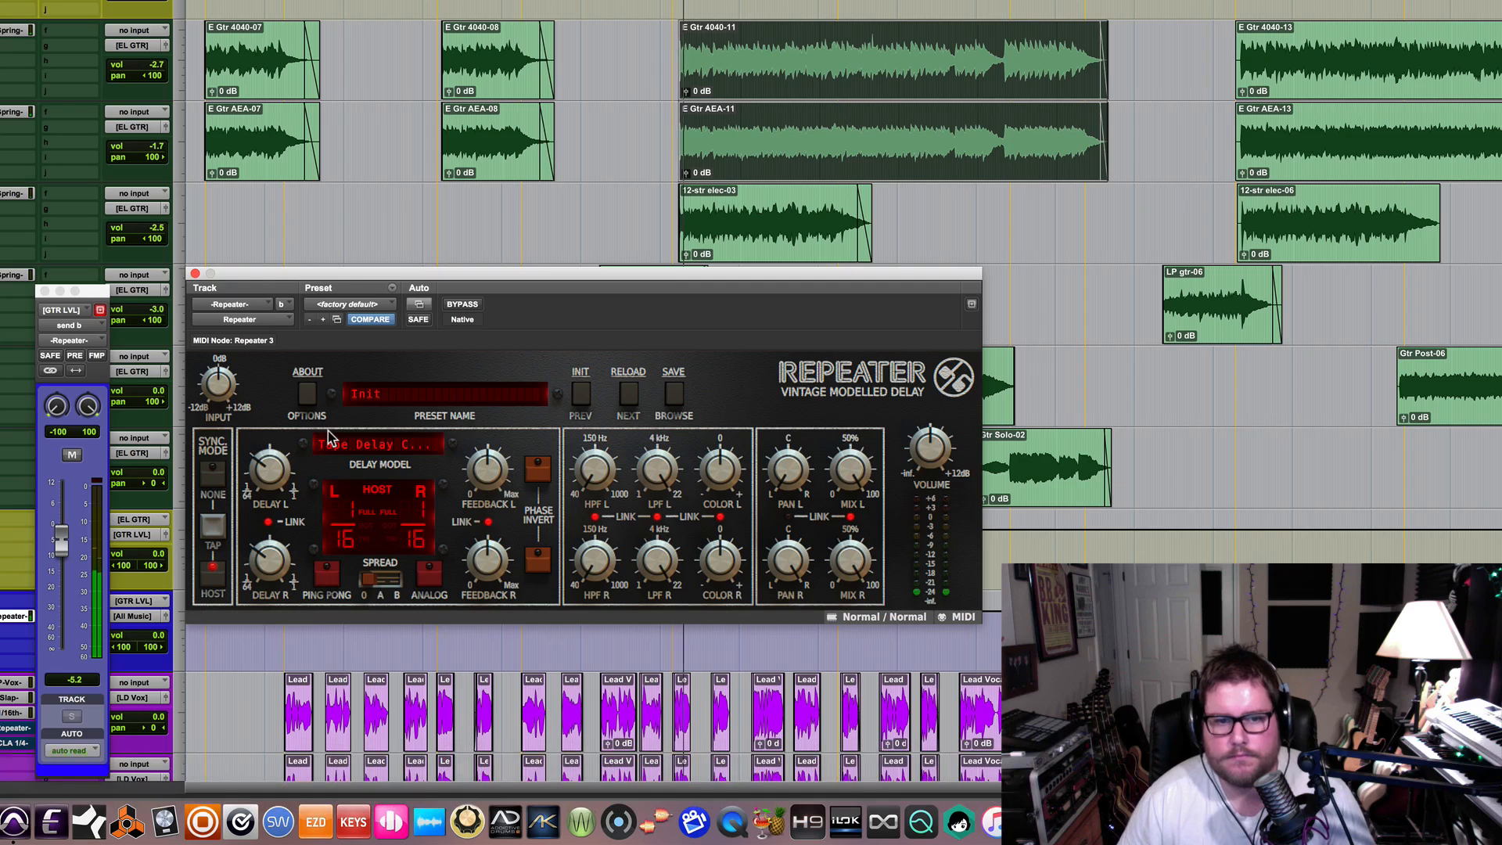
Audition the stereo spread in Mode B, then switch it to Mode A
click(374, 581)
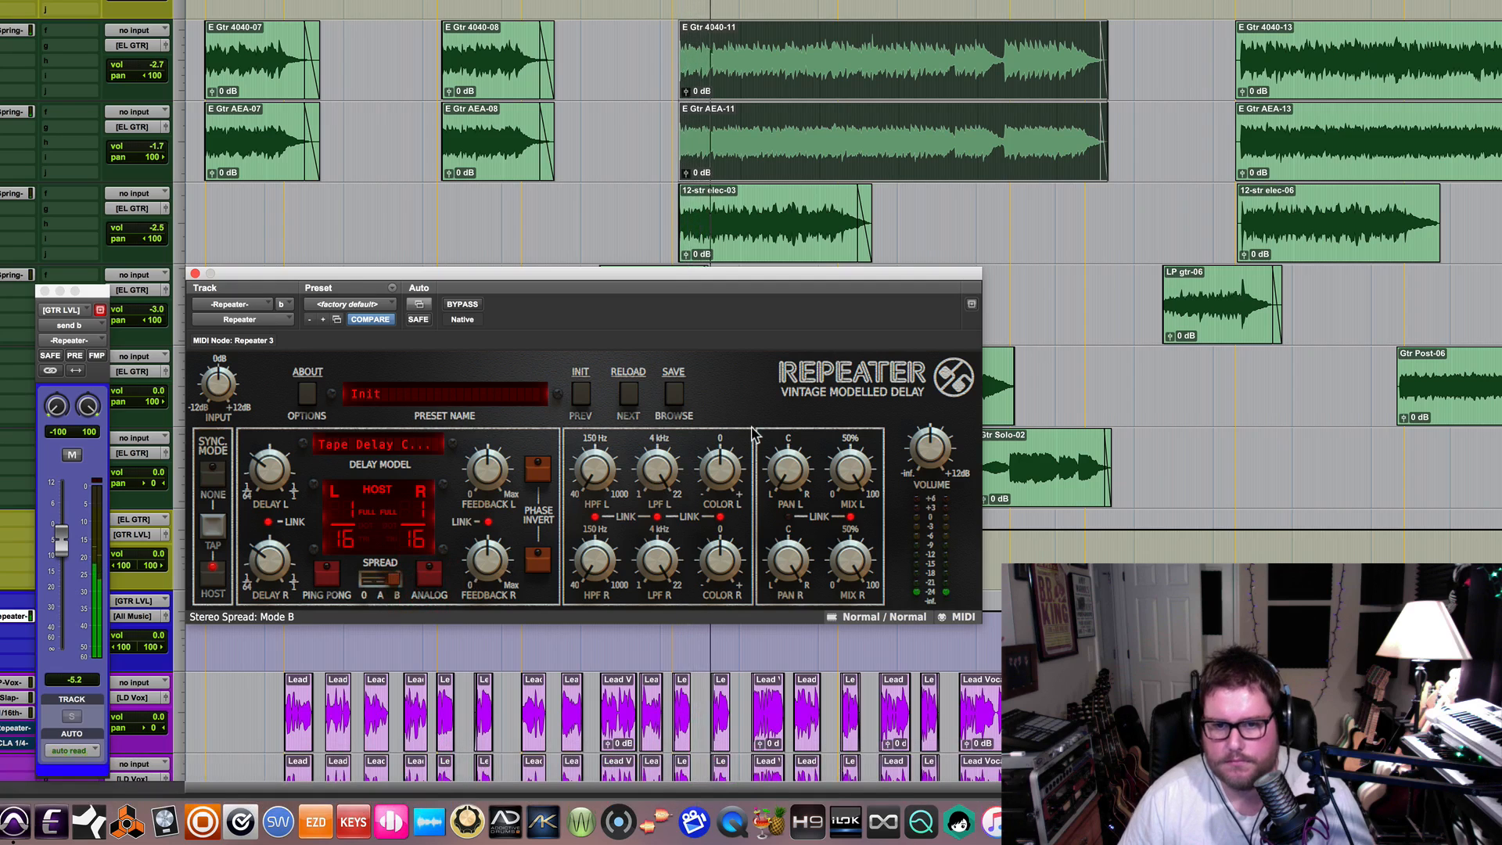
key(space)
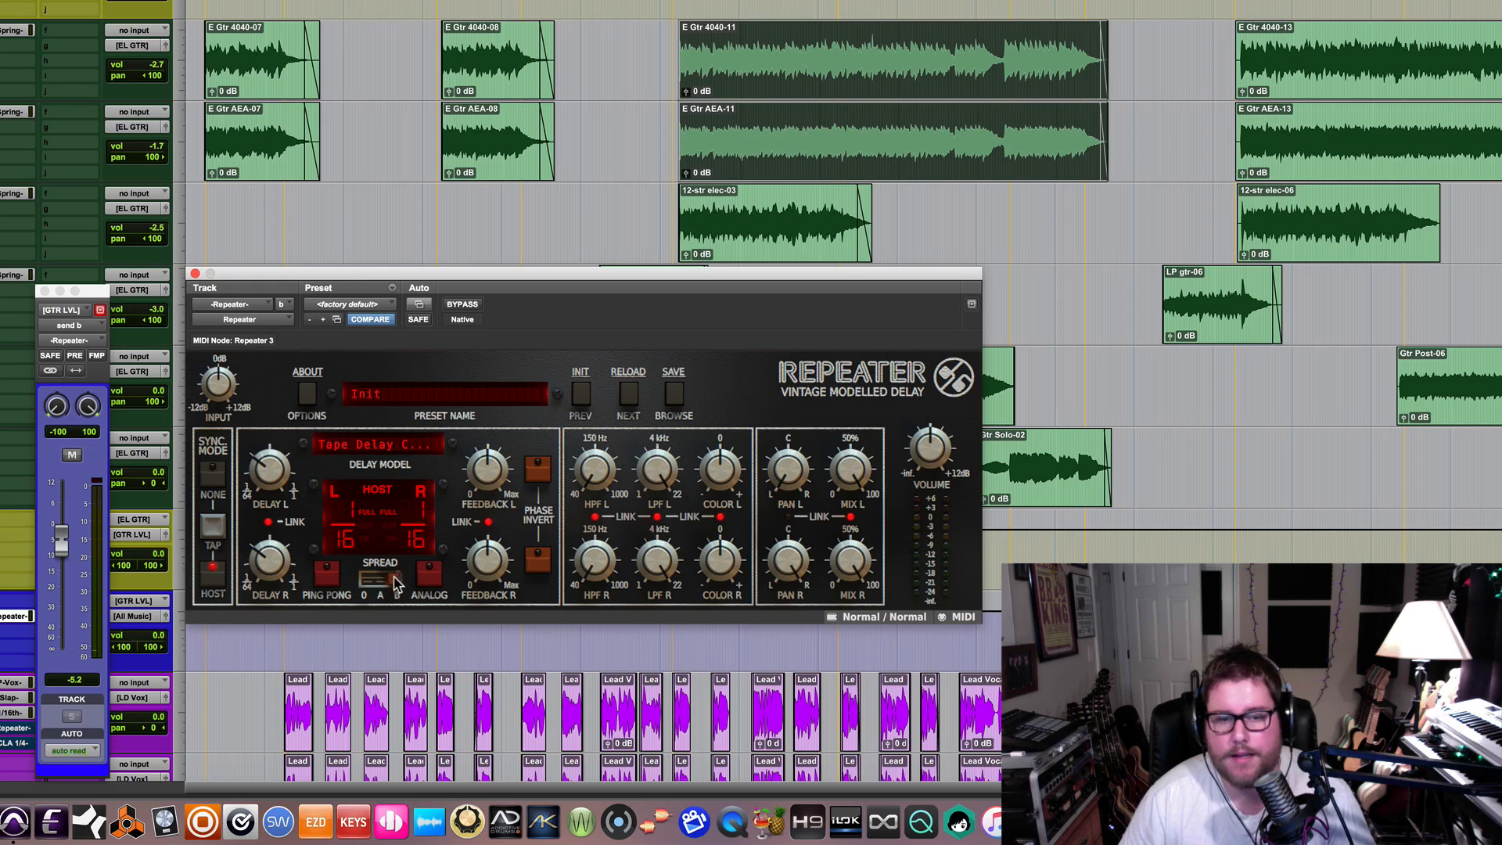
mouse_move(395, 582)
mouse_down()
mouse_move(358, 585)
mouse_move(381, 587)
mouse_up()
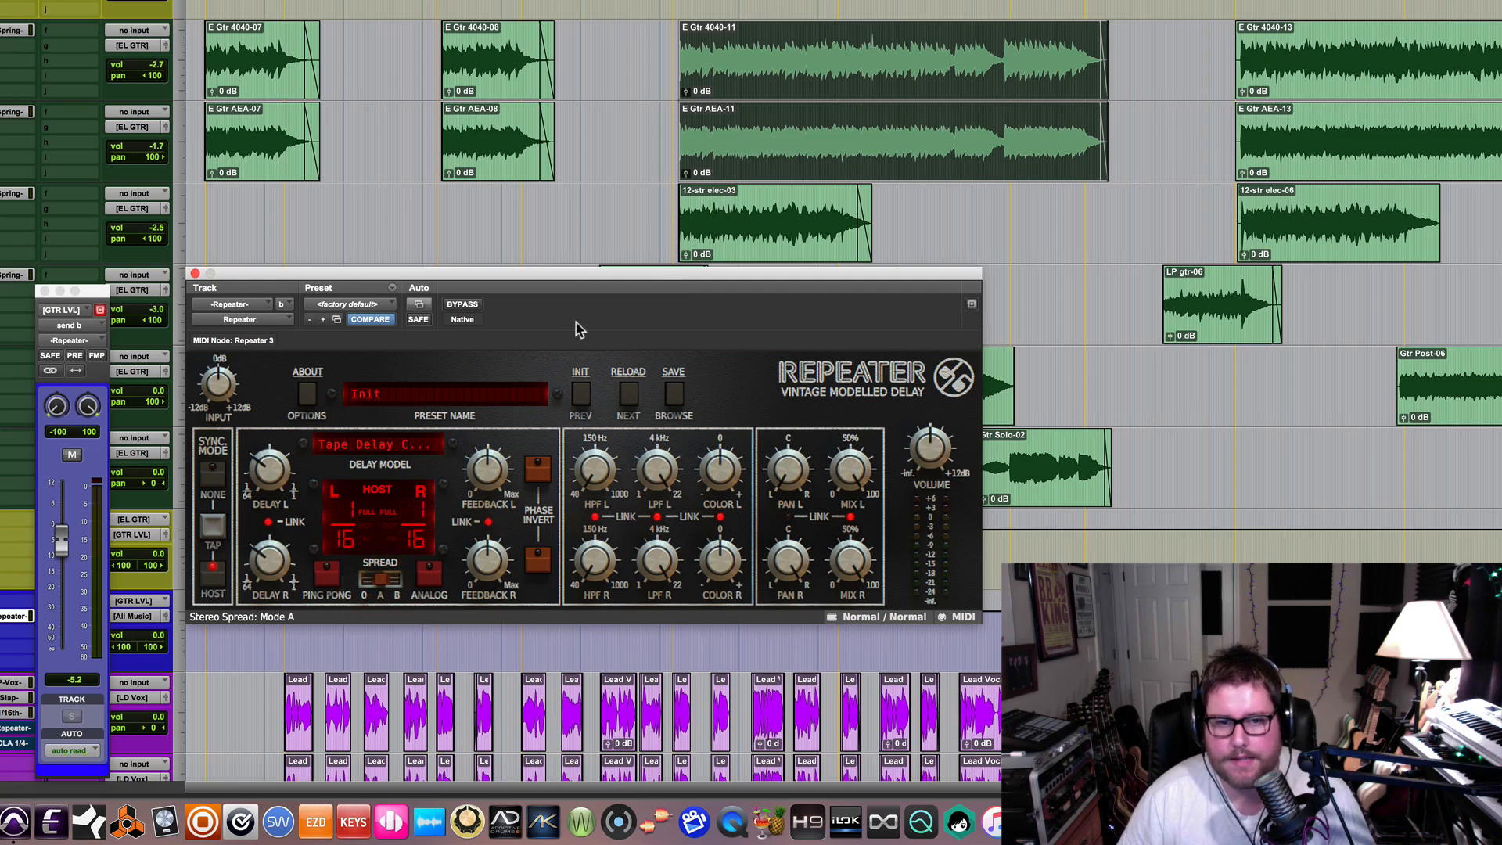
During playback, set the left feedback to 75%, the left HPF to 65 Hz and the left LPF to 9.36 kHz
key(space)
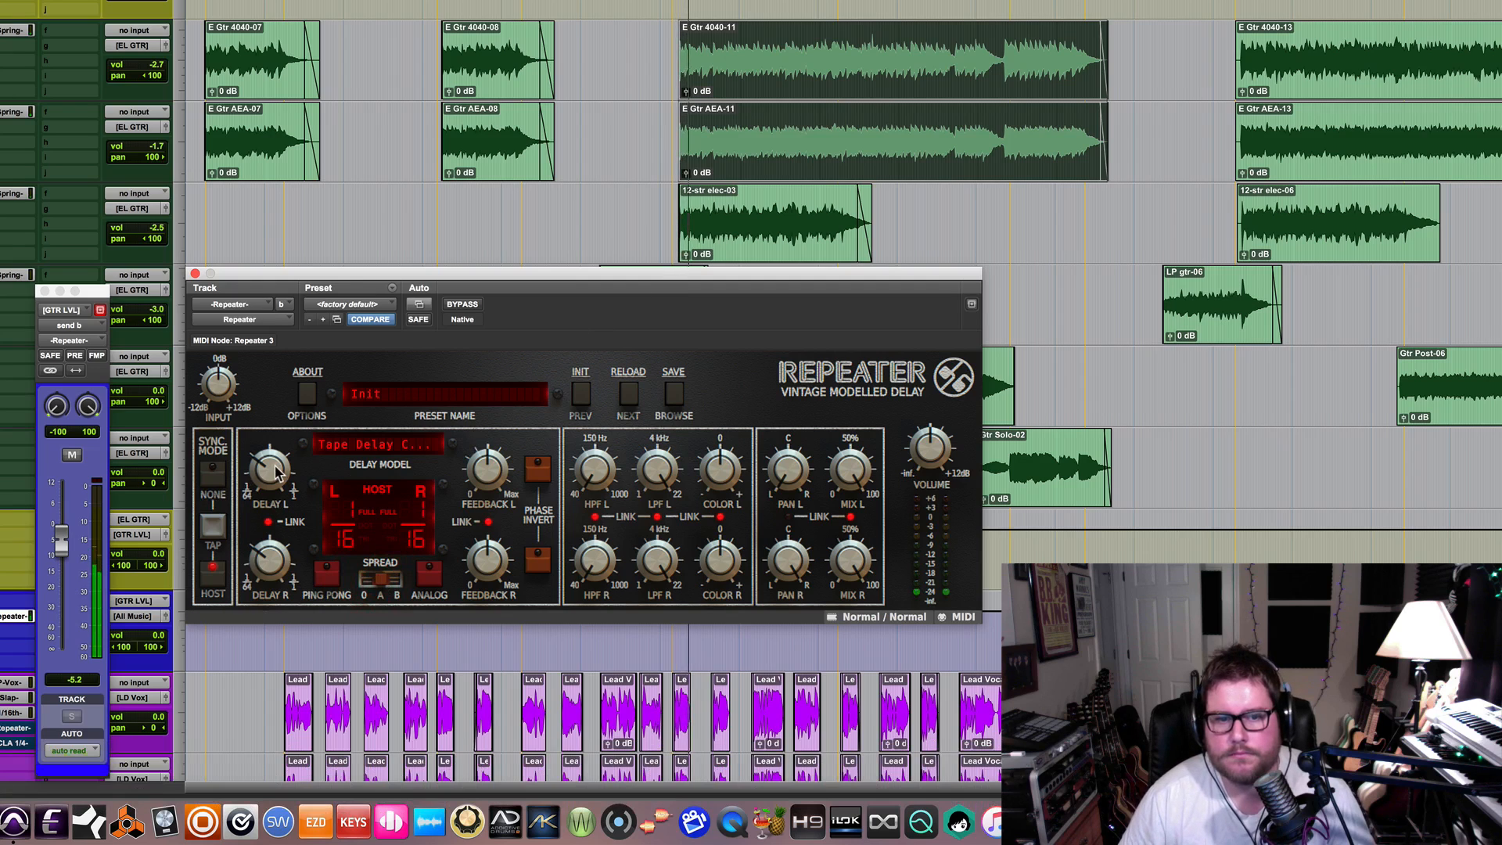
drag(486, 452, 488, 429)
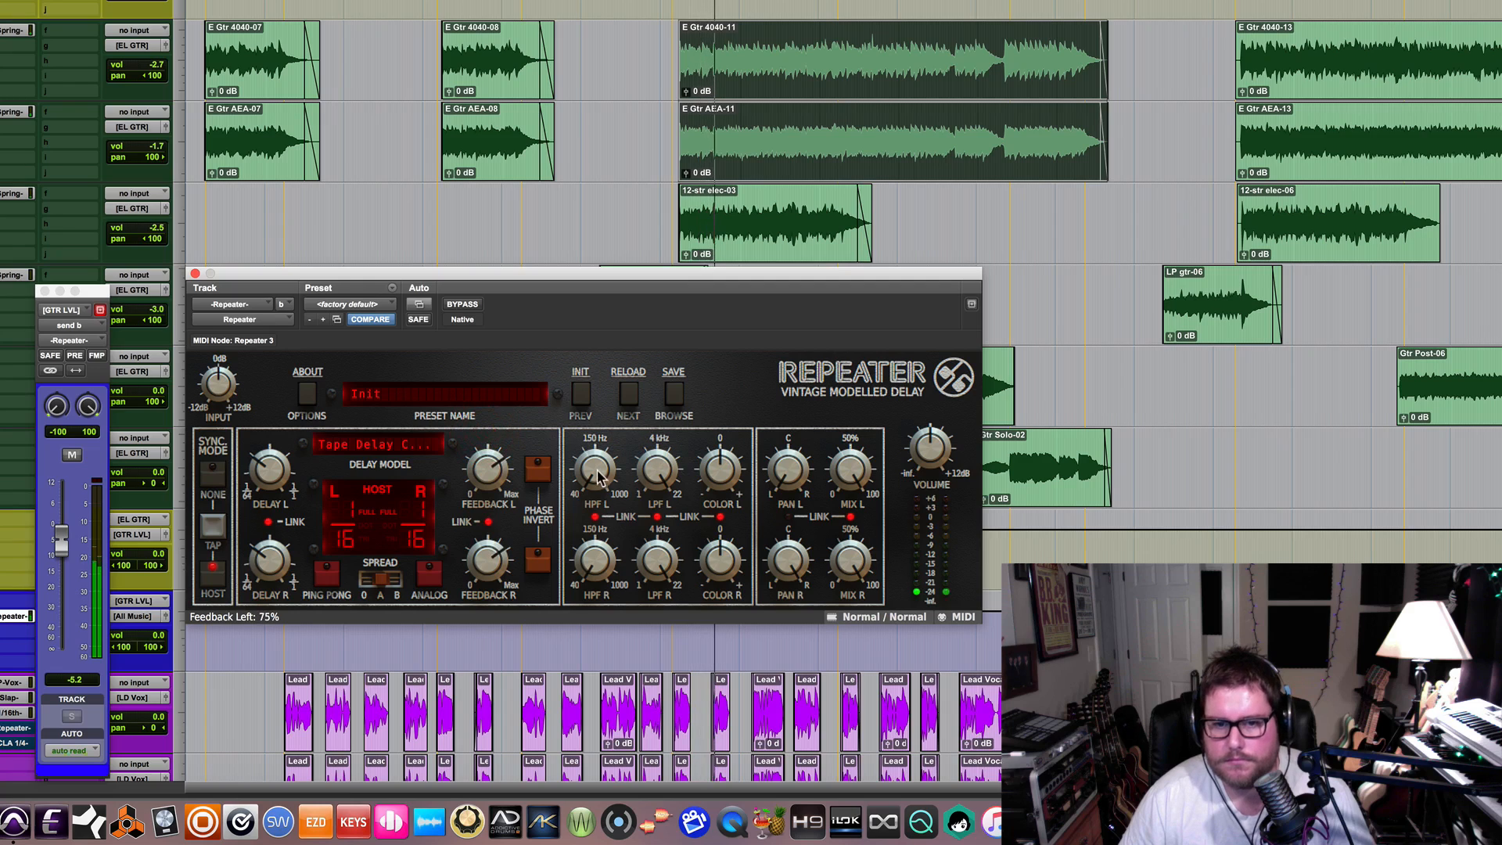
drag(592, 461, 585, 421)
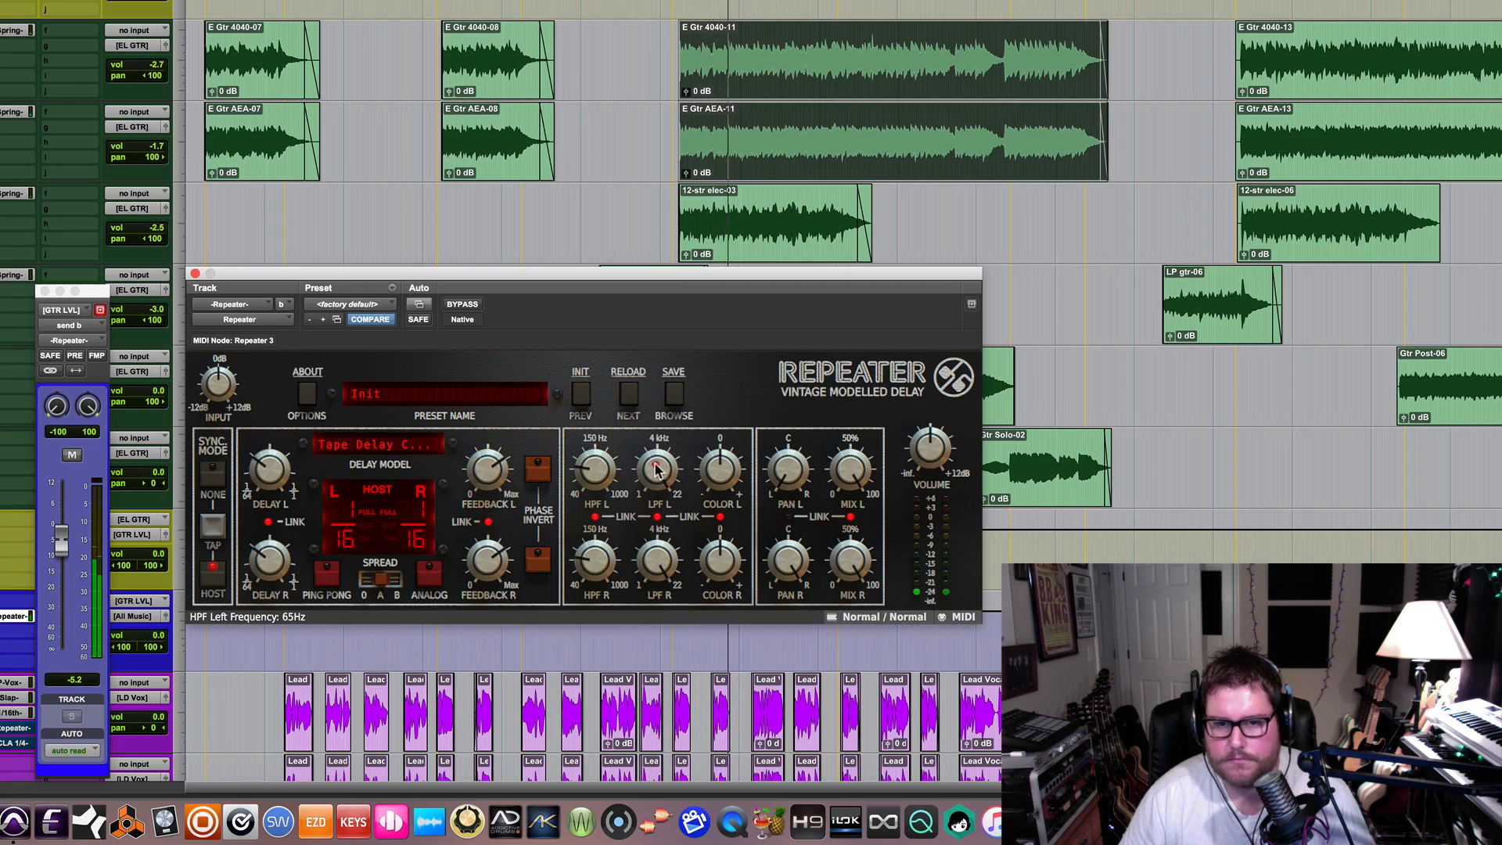
drag(657, 468, 660, 523)
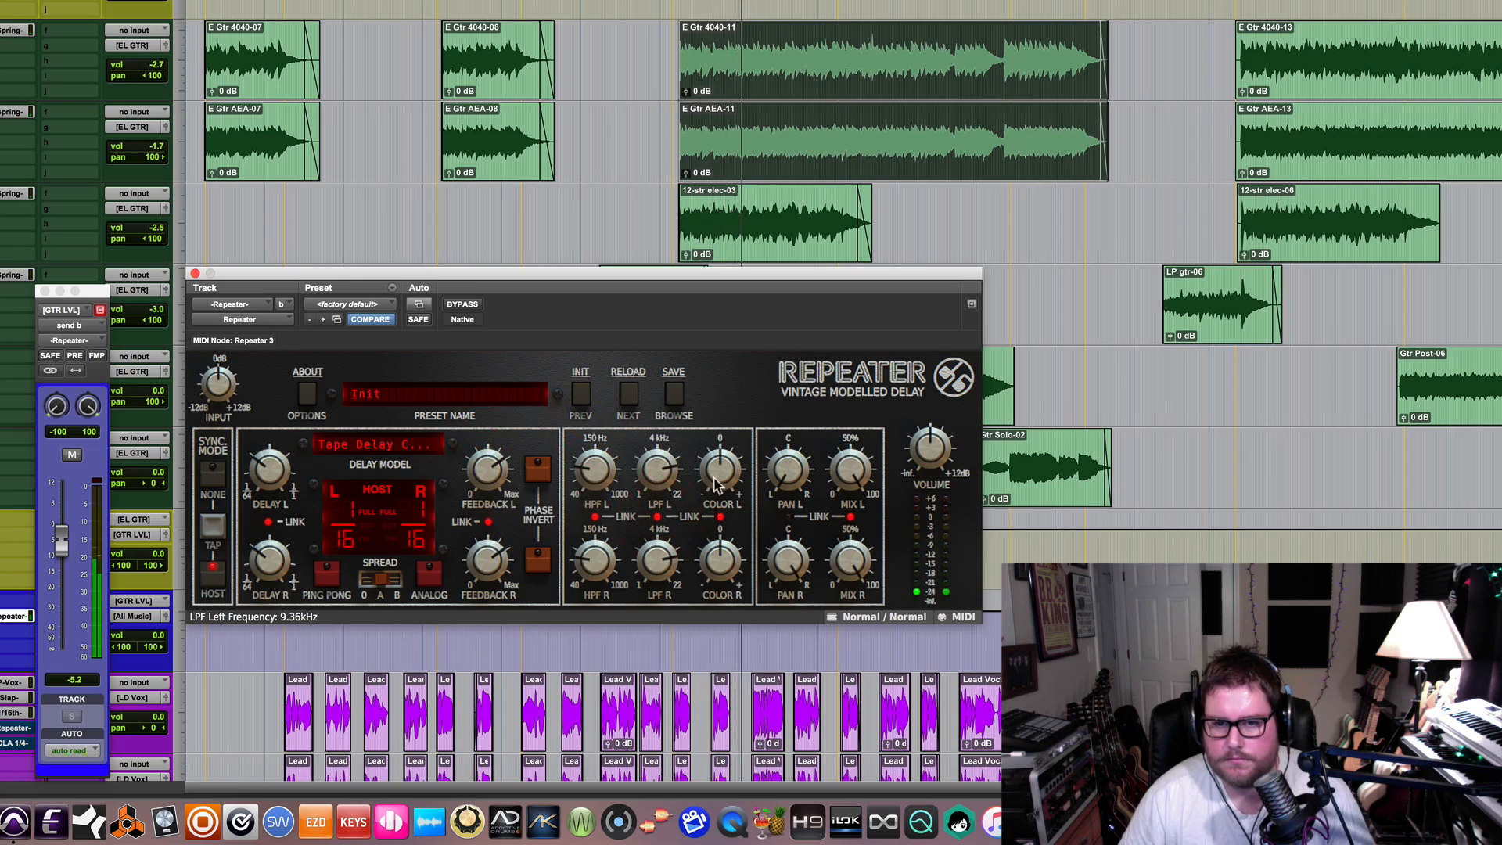
Audition different left color amounts on the guitar delay, including +87% and +100%
drag(719, 473, 724, 420)
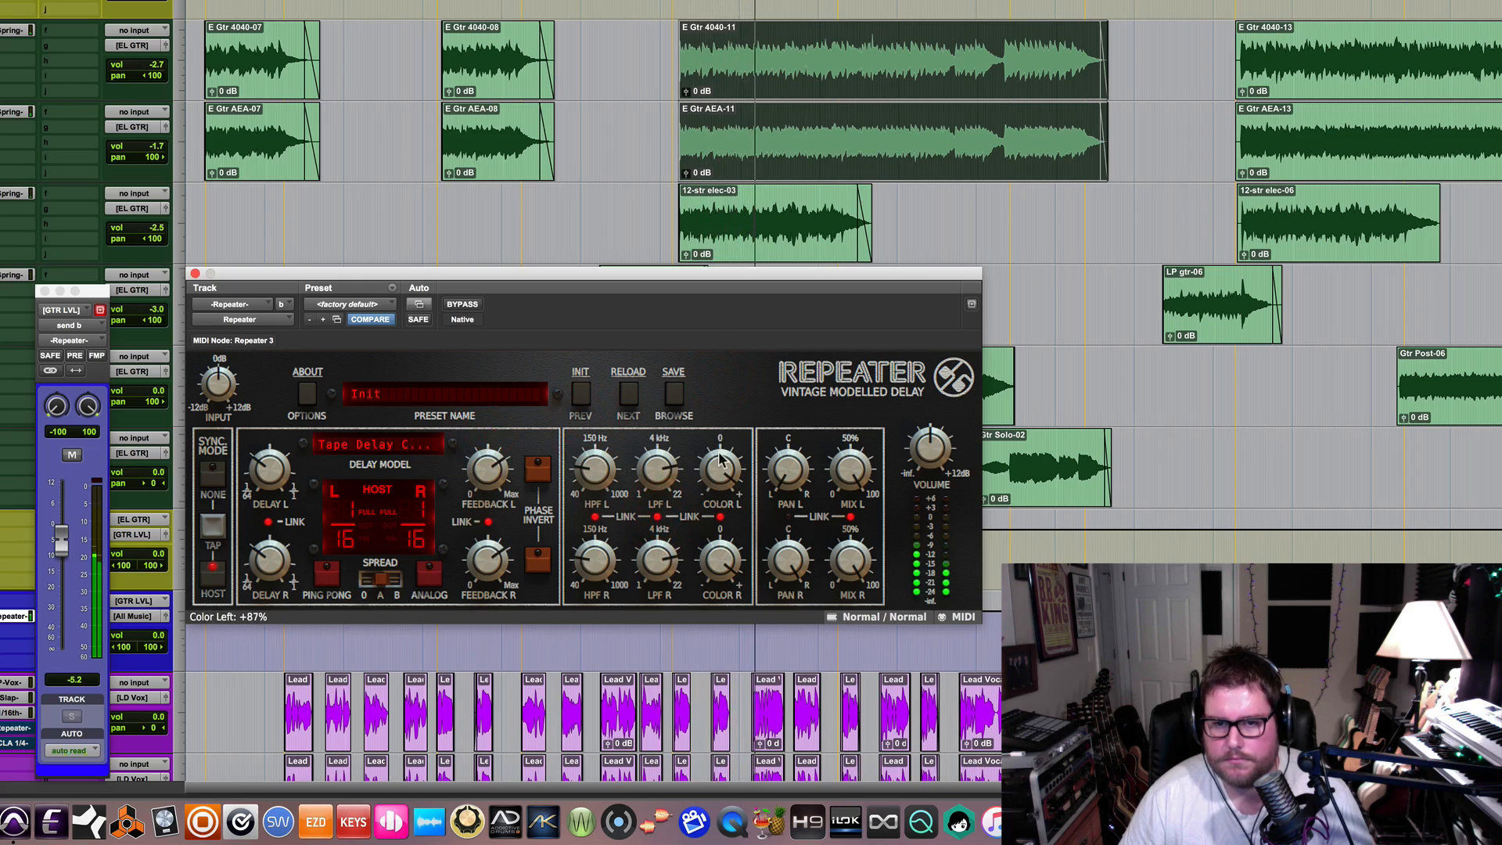
drag(719, 479, 728, 516)
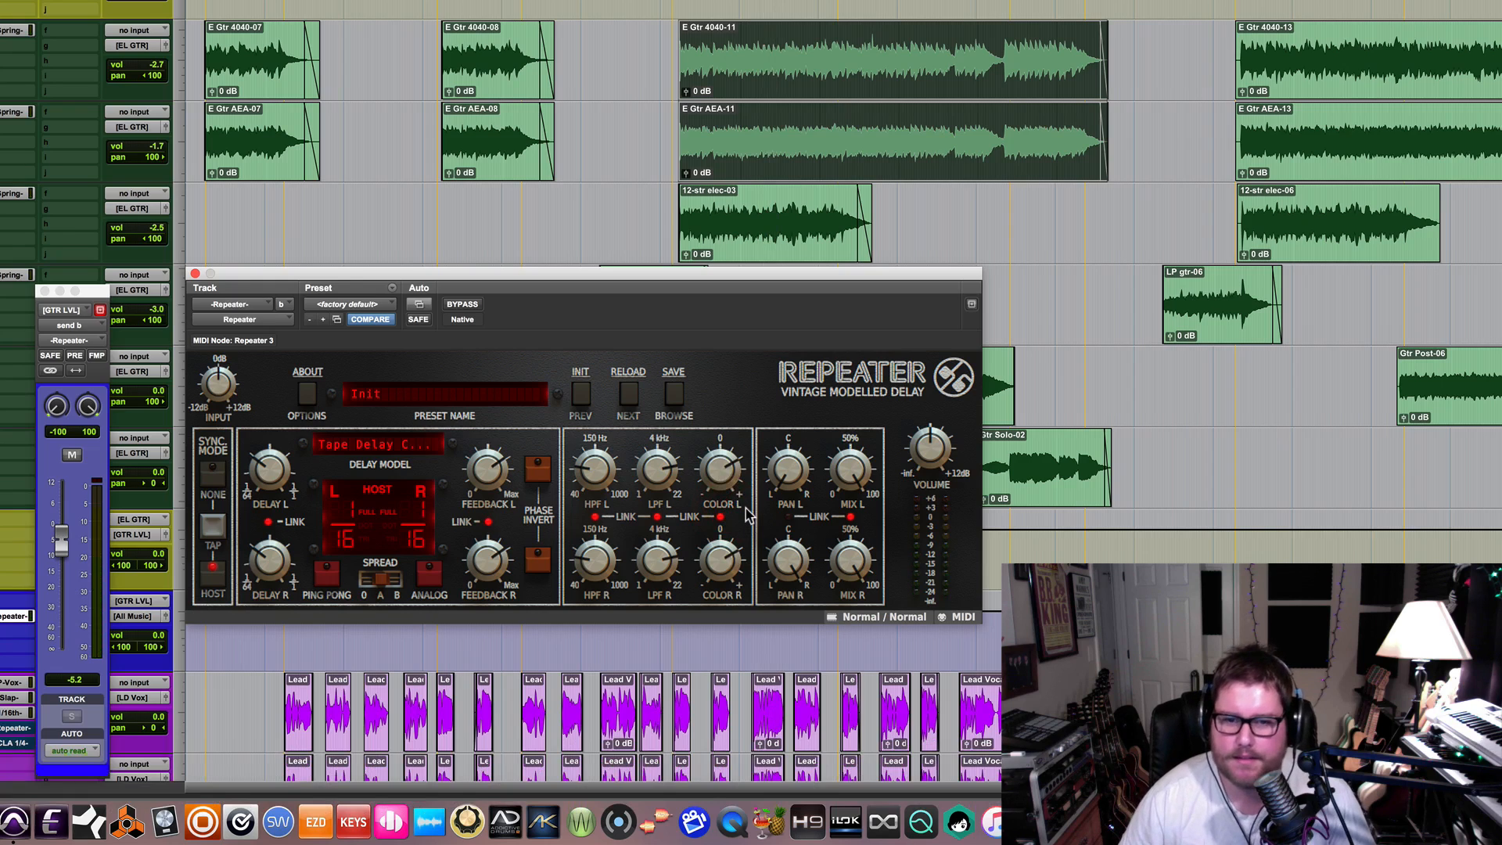
key(space)
key(space)
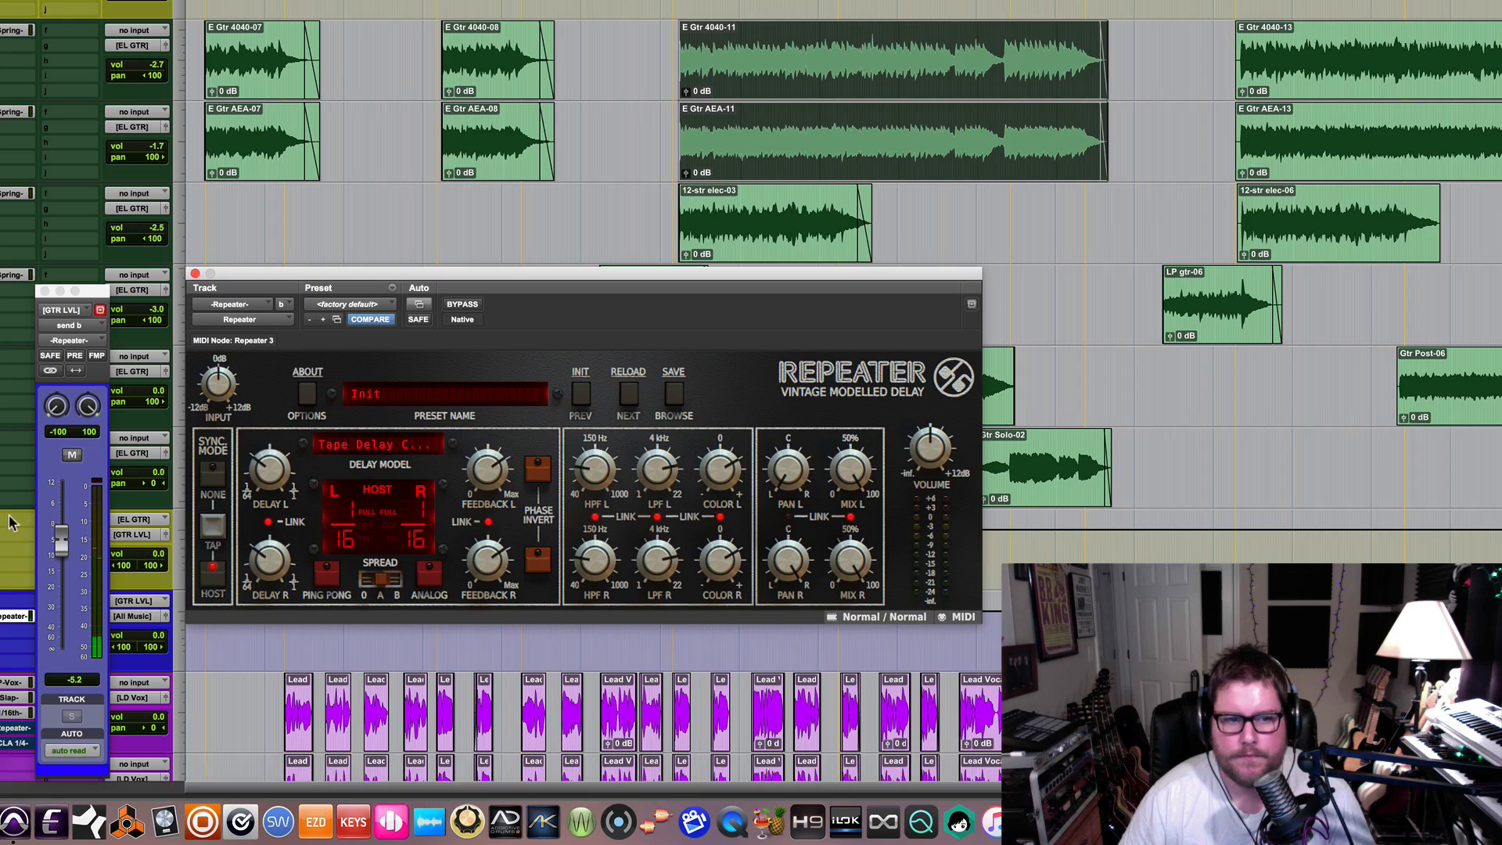
click(660, 777)
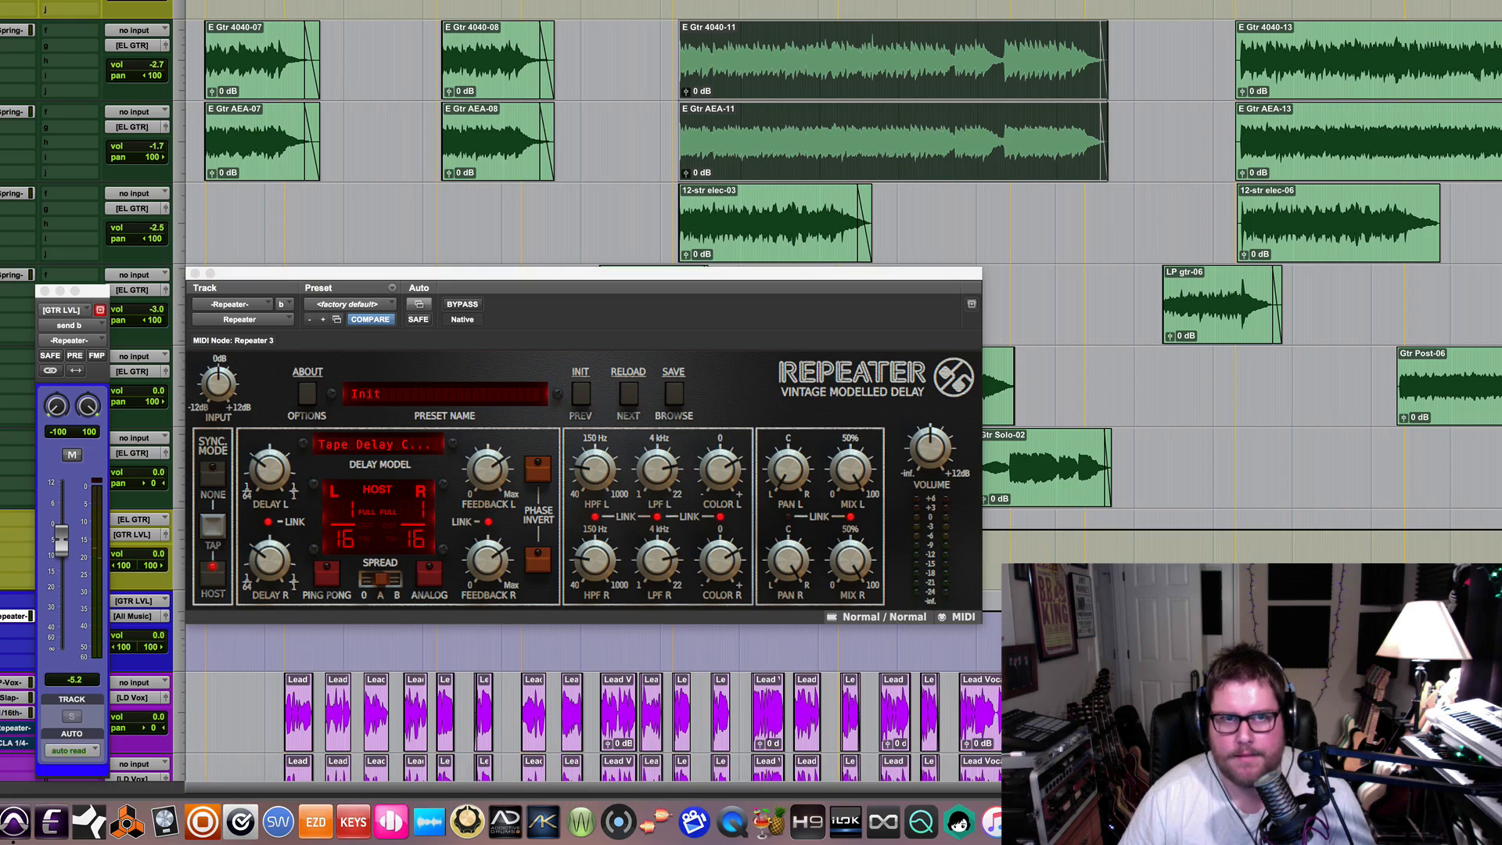
key(space)
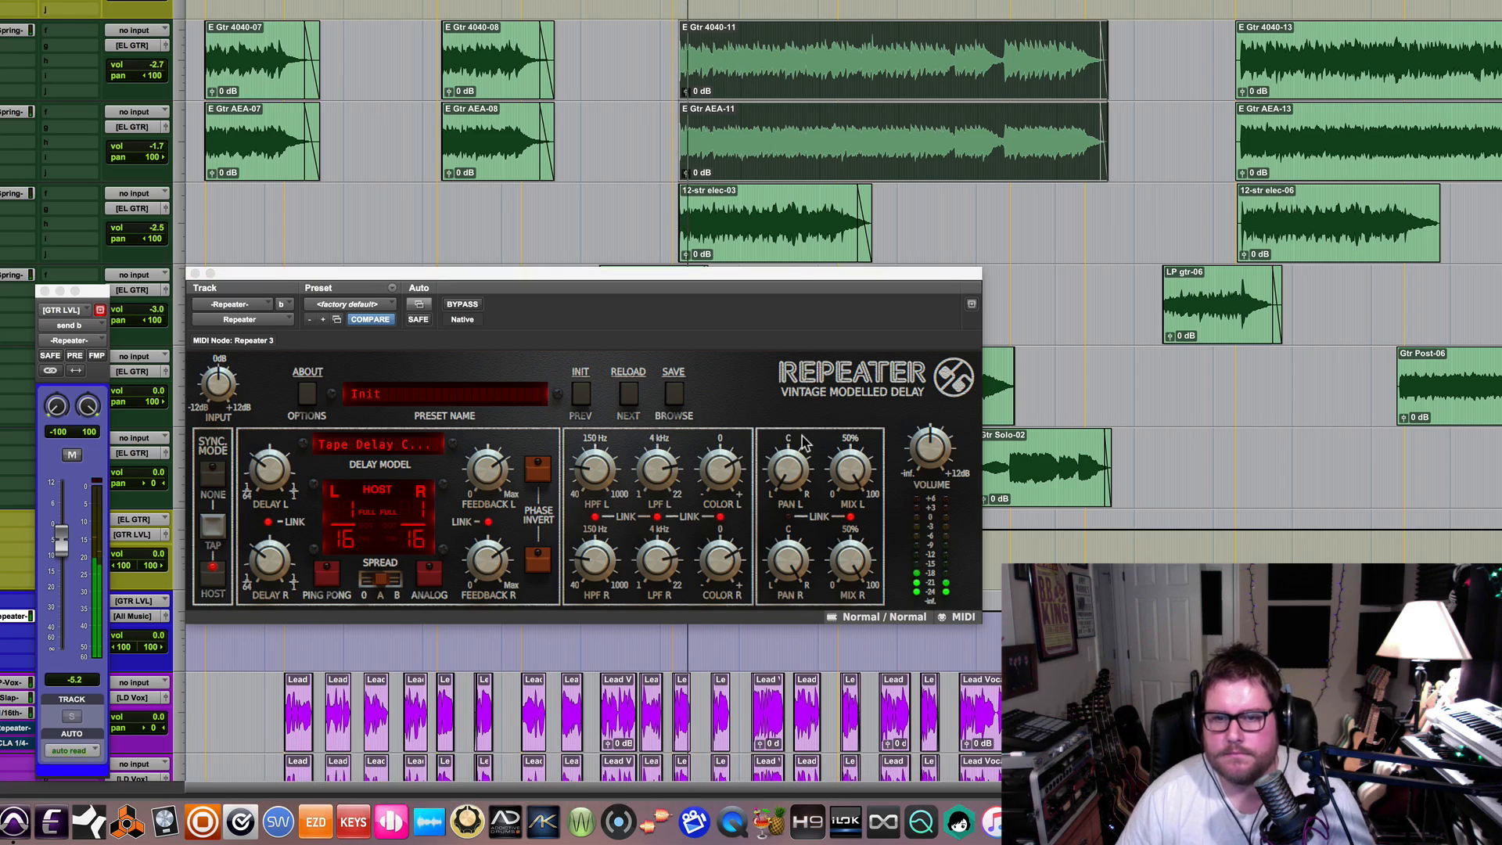
click(721, 472)
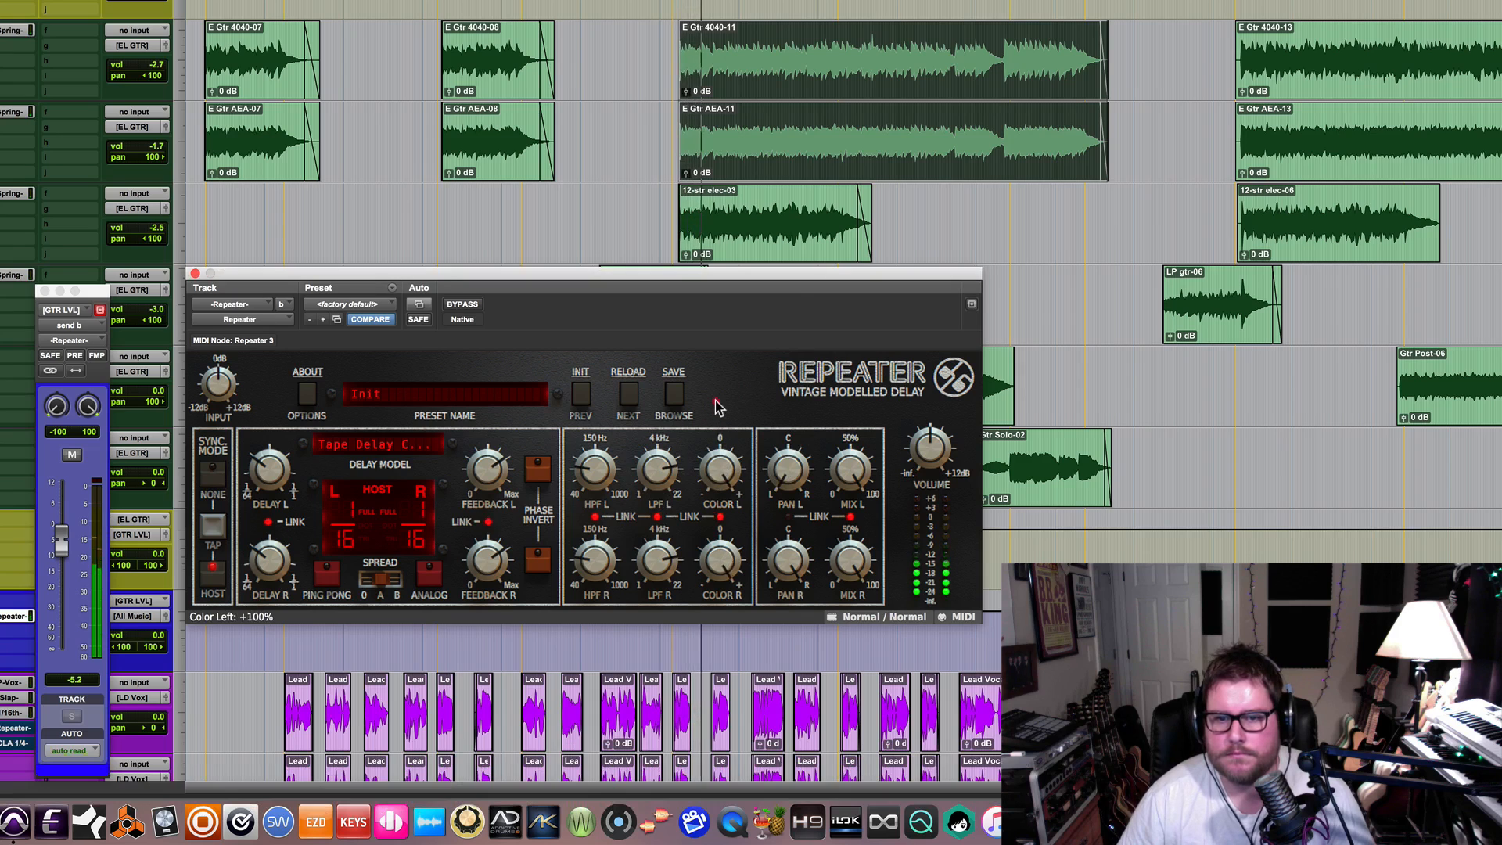
Turn on analog feedback, adjust the left feedback, and set the GTR LVL send to -9.7 dB during playback
drag(61, 543, 63, 563)
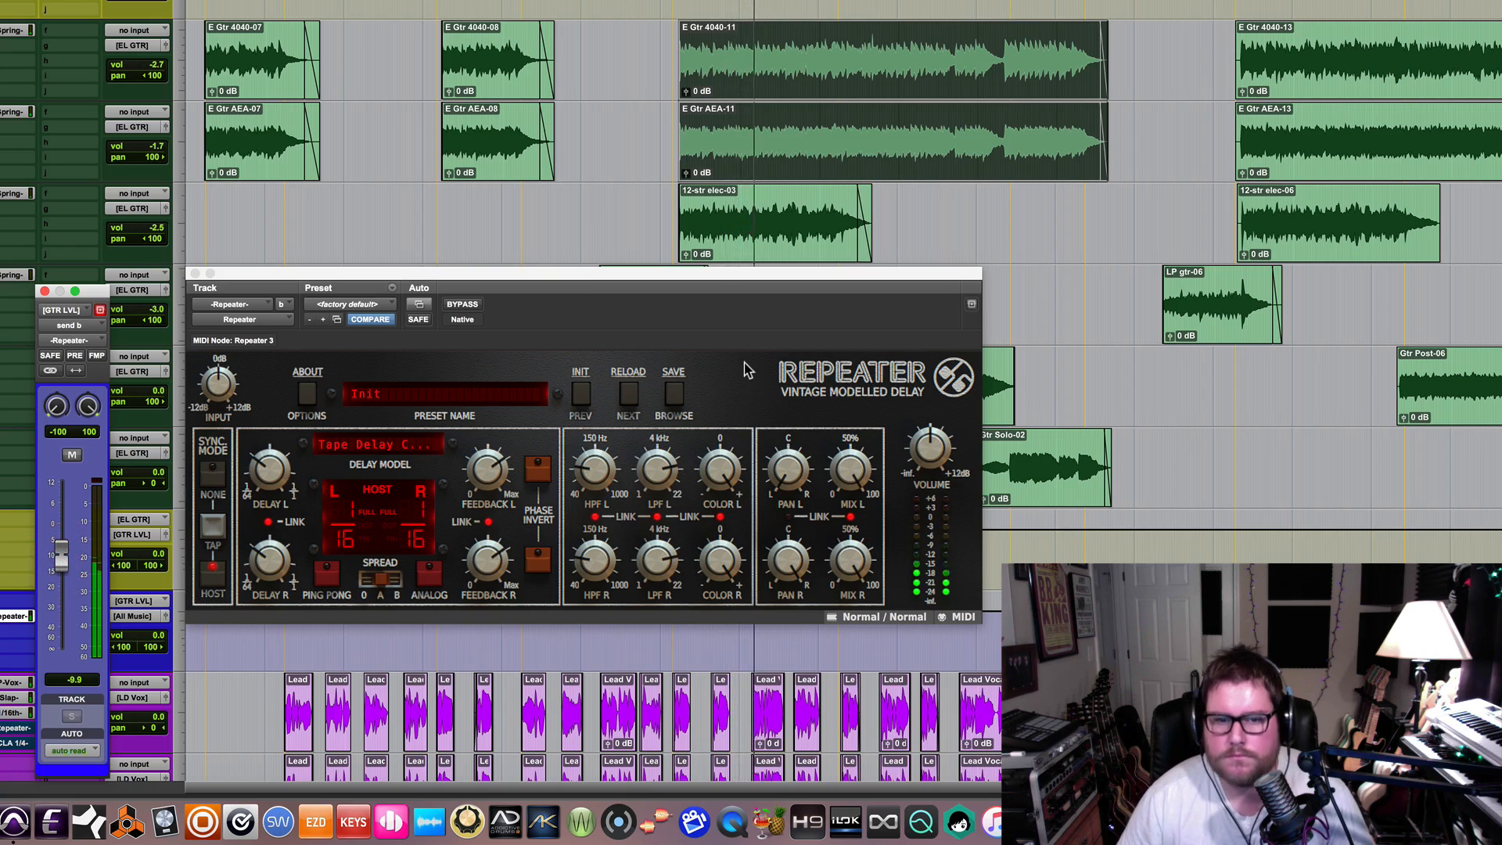
click(430, 575)
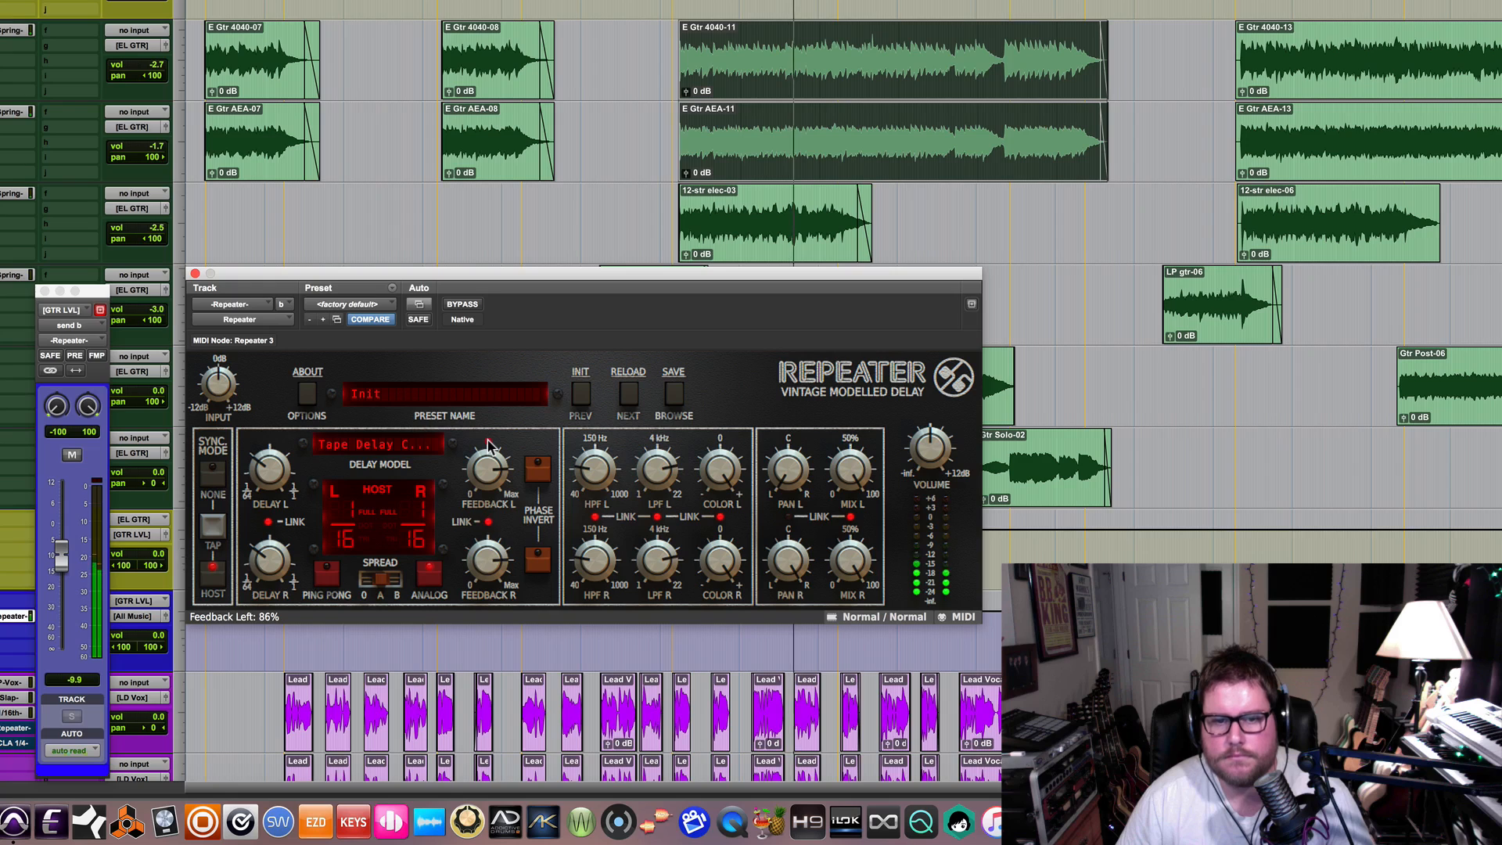
drag(489, 444, 491, 463)
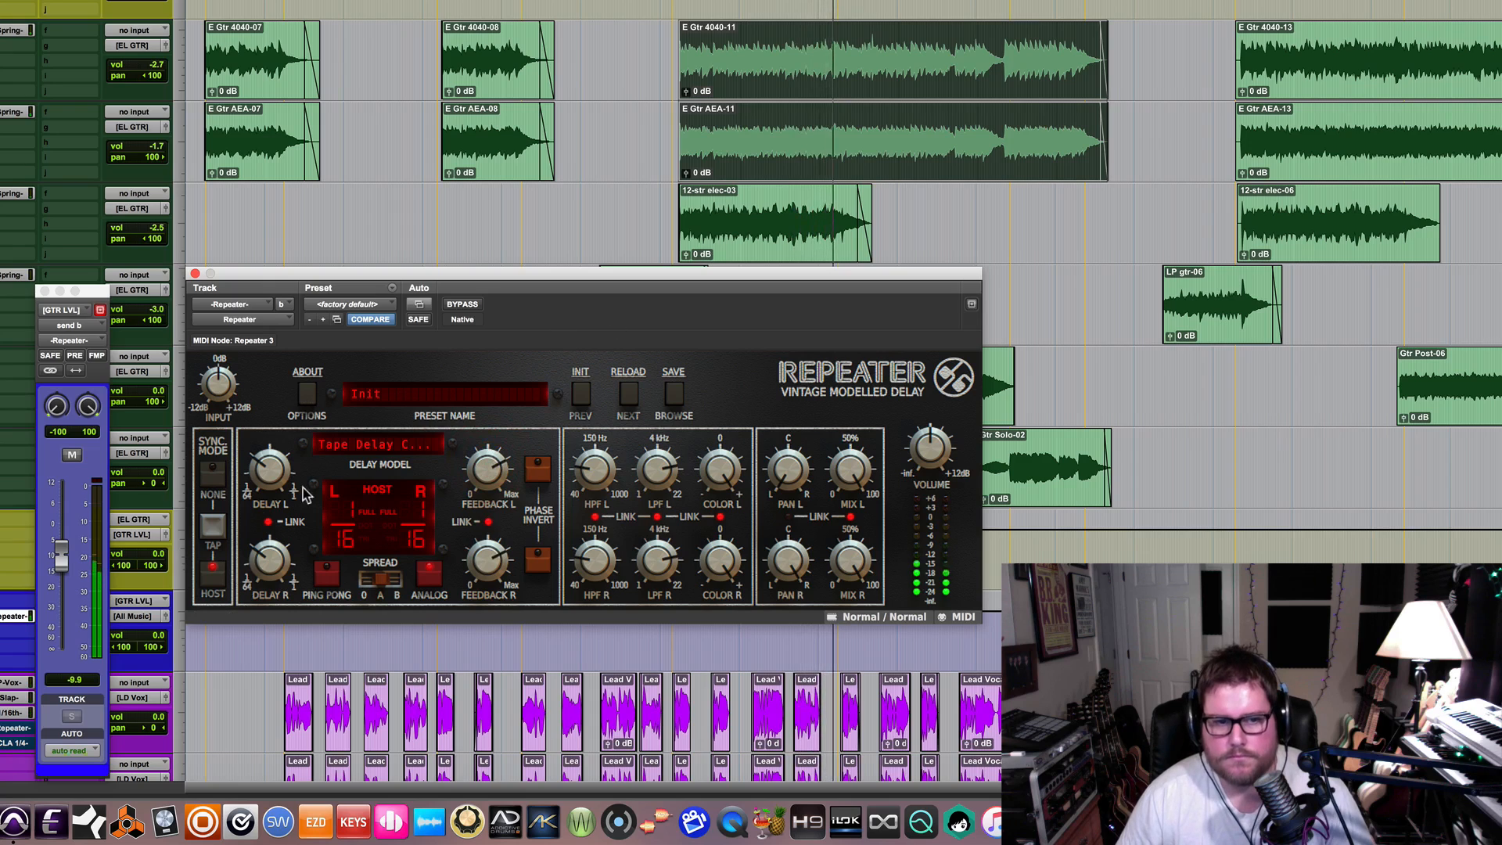
mouse_move(62, 560)
mouse_down()
mouse_move(63, 574)
mouse_move(62, 561)
mouse_up()
key(space)
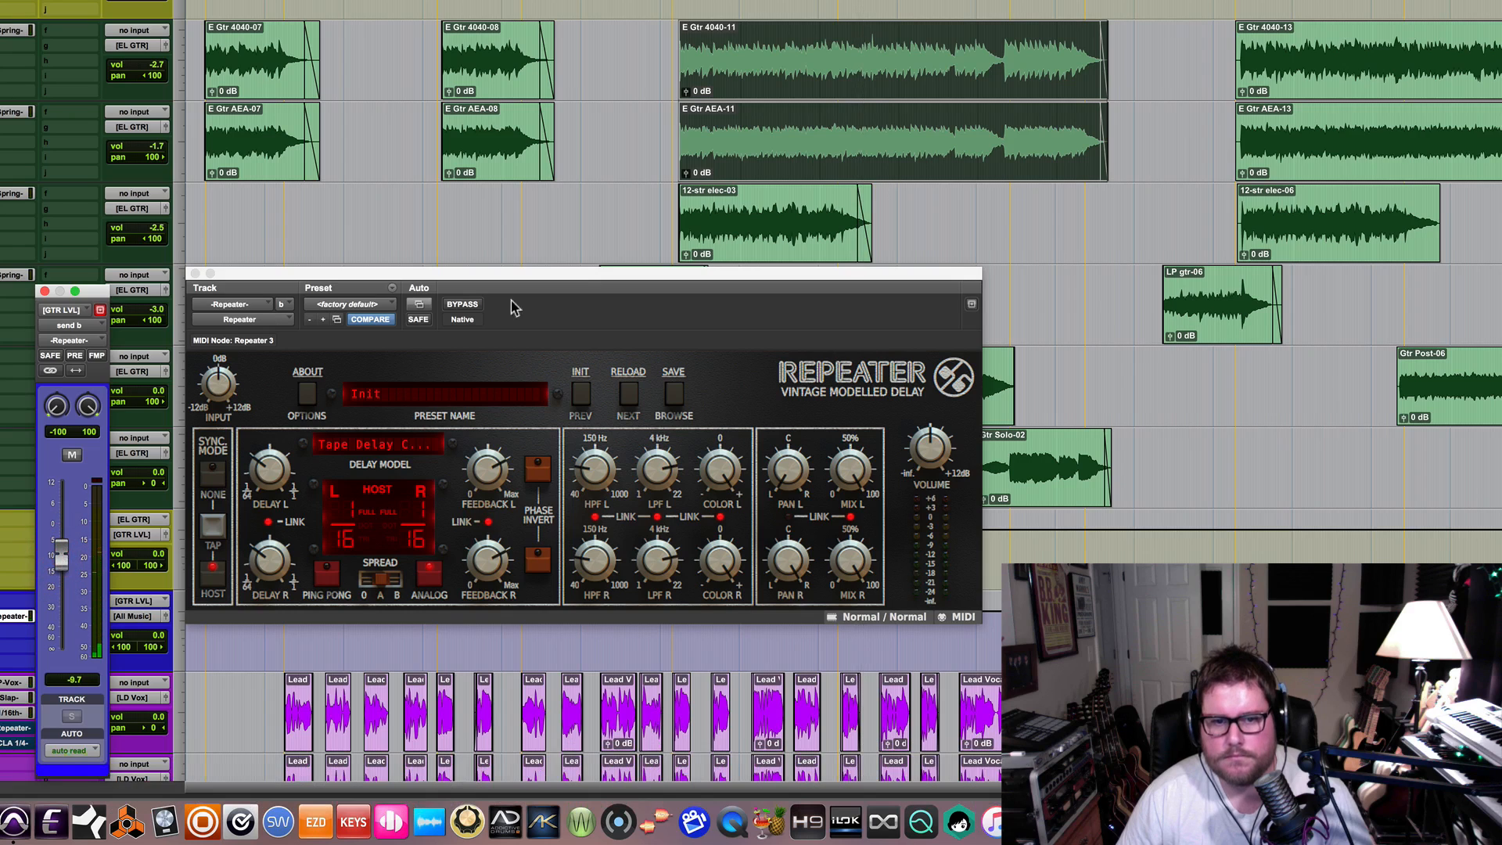
Set the linked delay times to 1/4 with analog feedback on and start playback
click(430, 579)
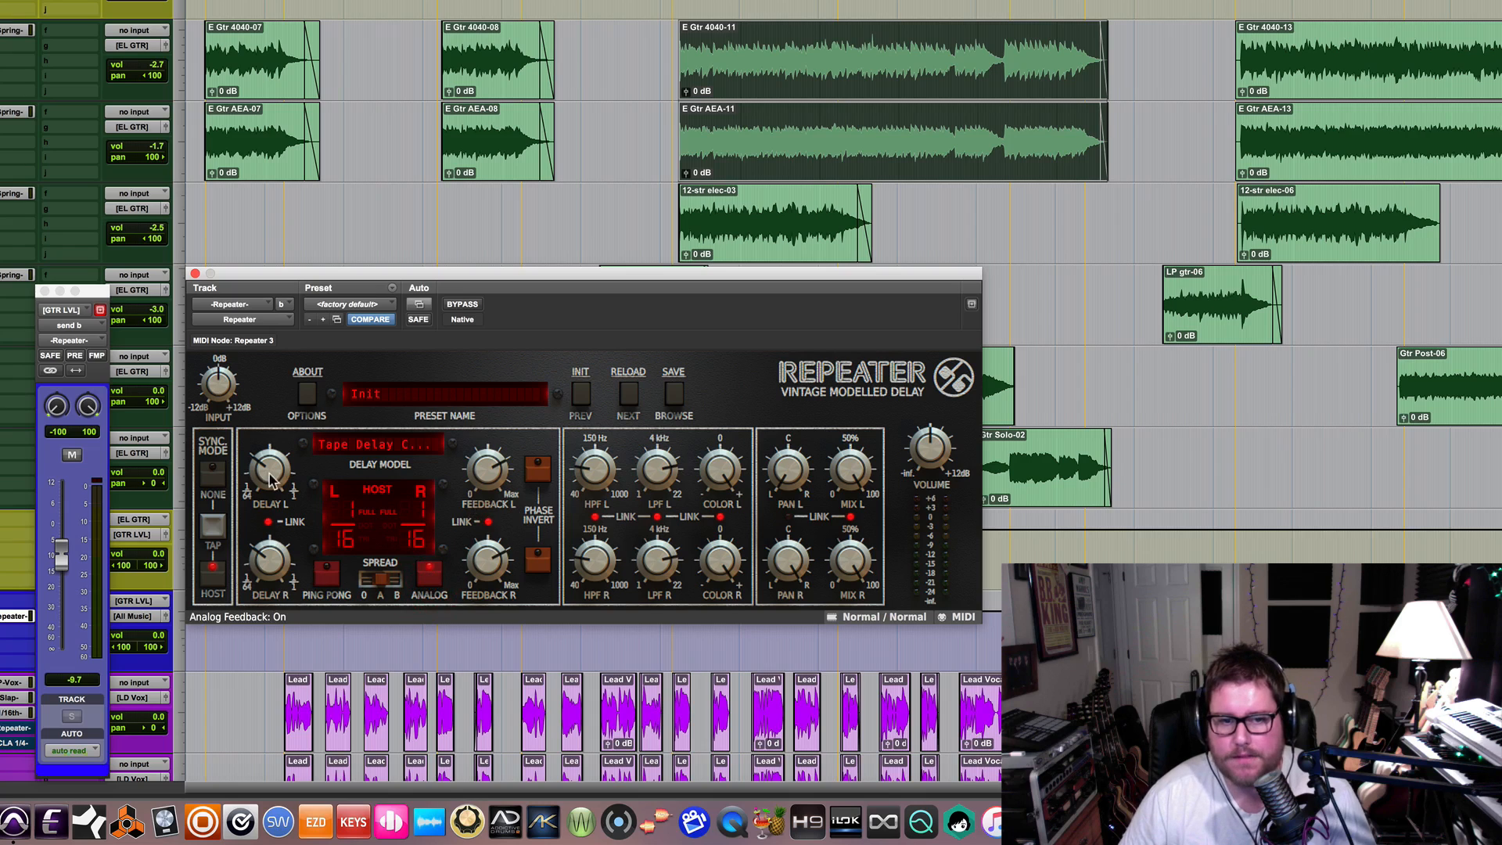
drag(269, 469, 272, 448)
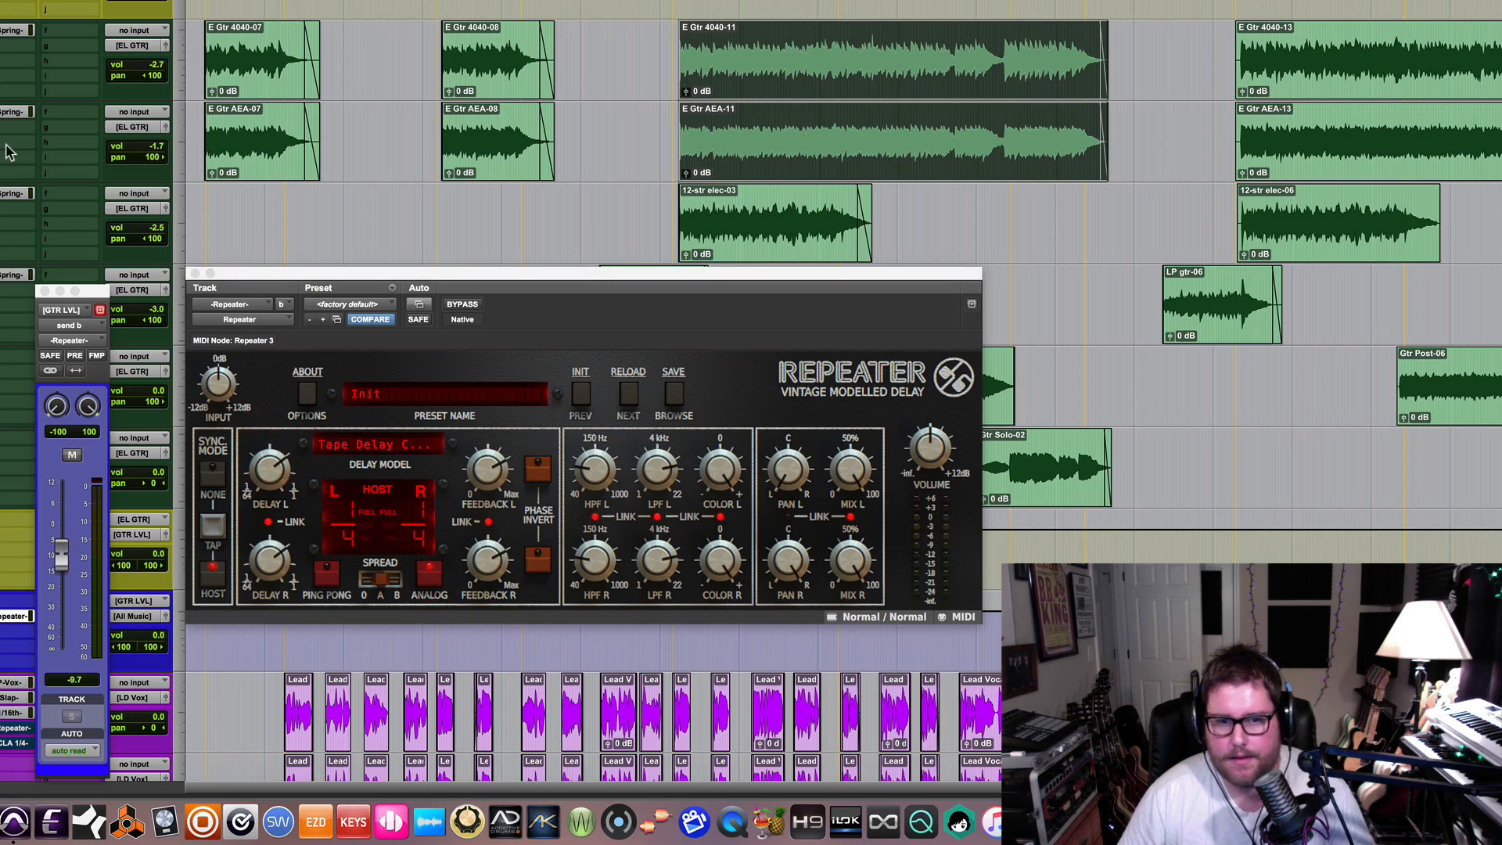
key(space)
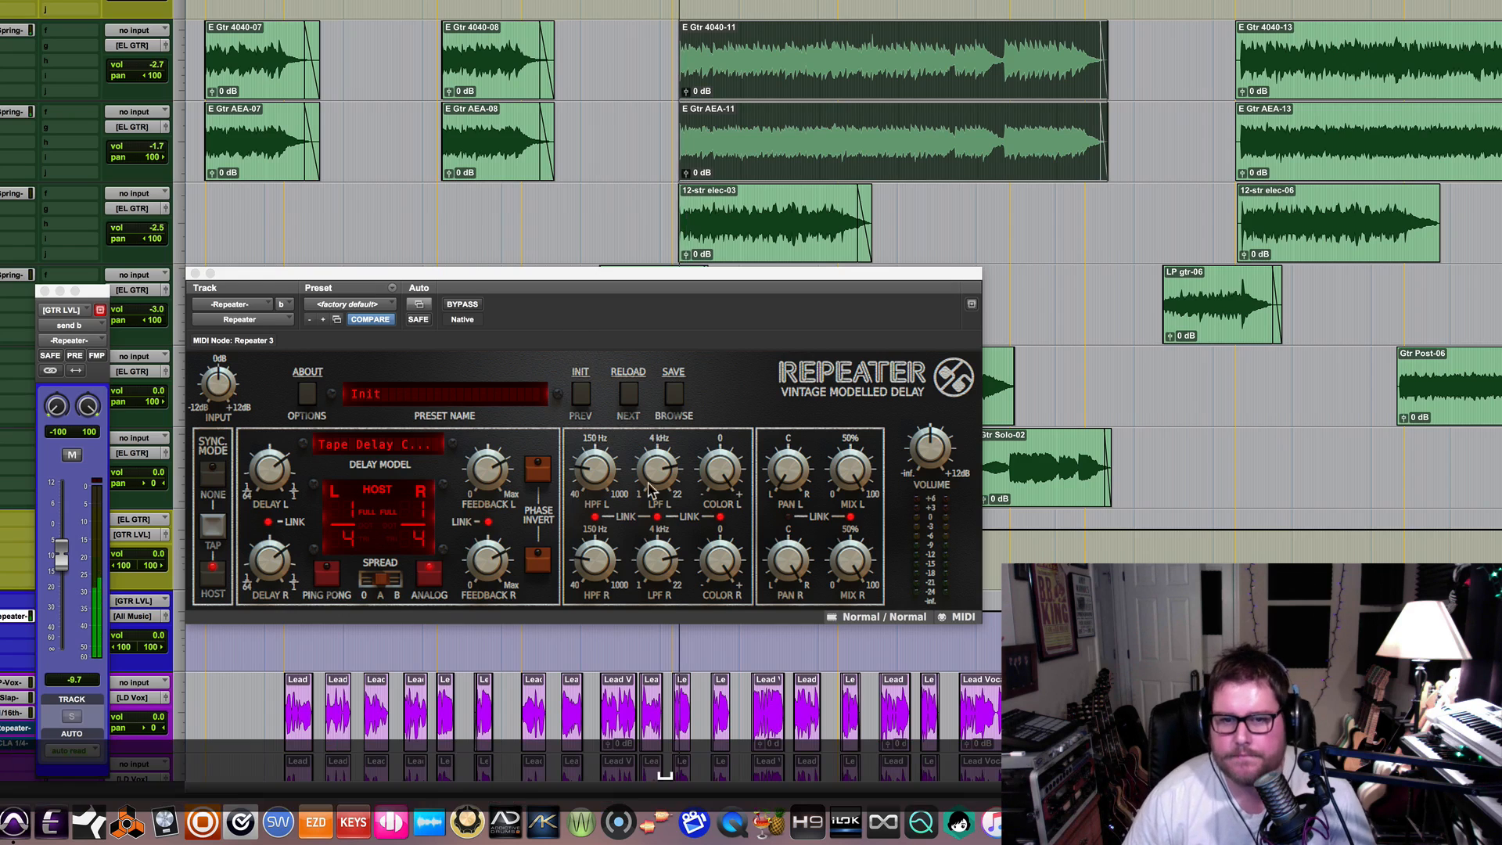
Switch the delay sync mode to None and set the linked delay times to 239.8 ms
click(723, 505)
drag(724, 505, 732, 551)
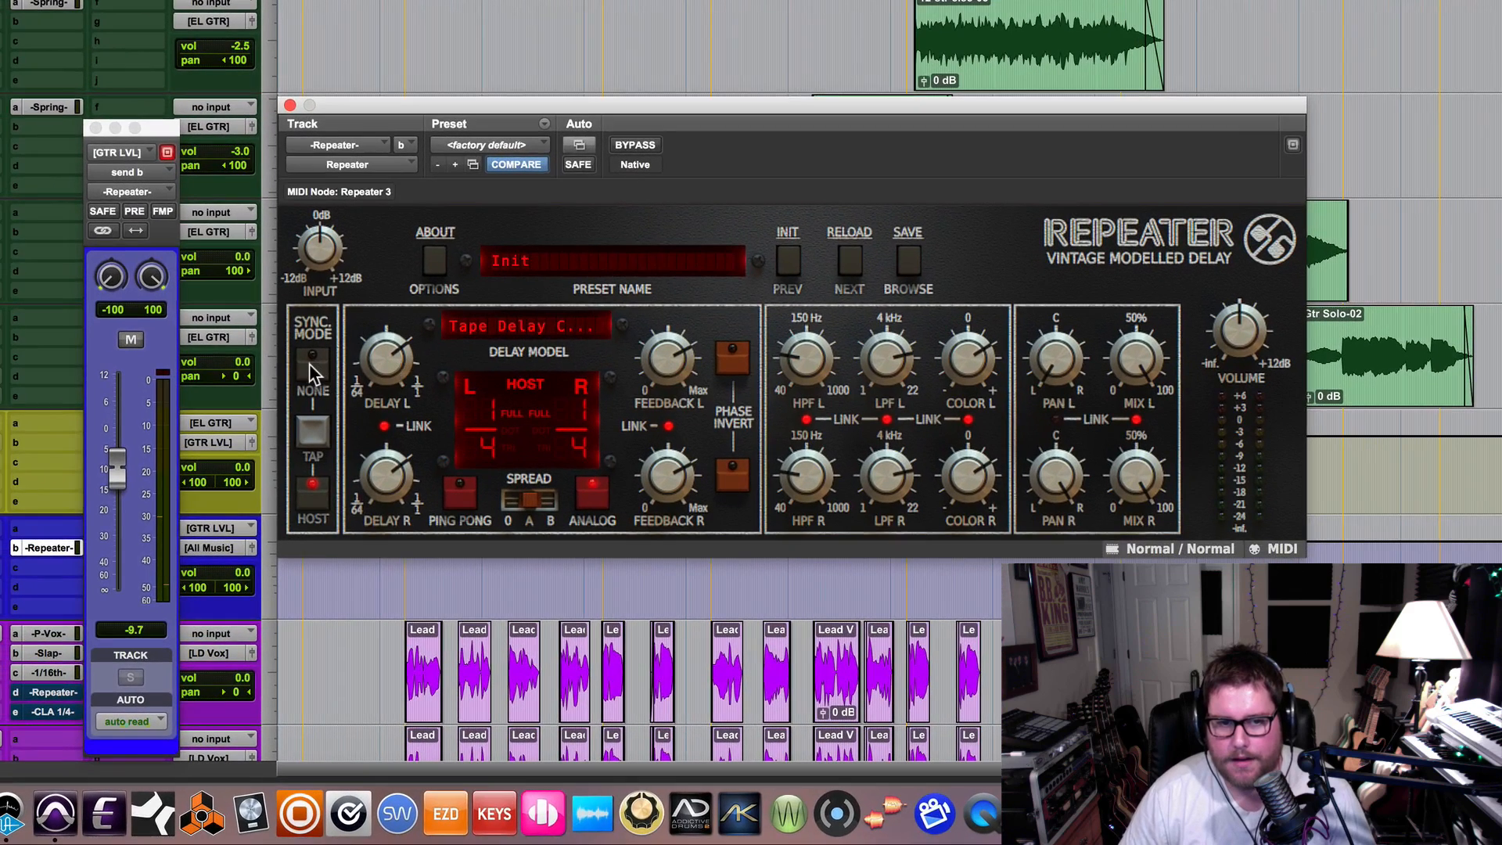
click(310, 367)
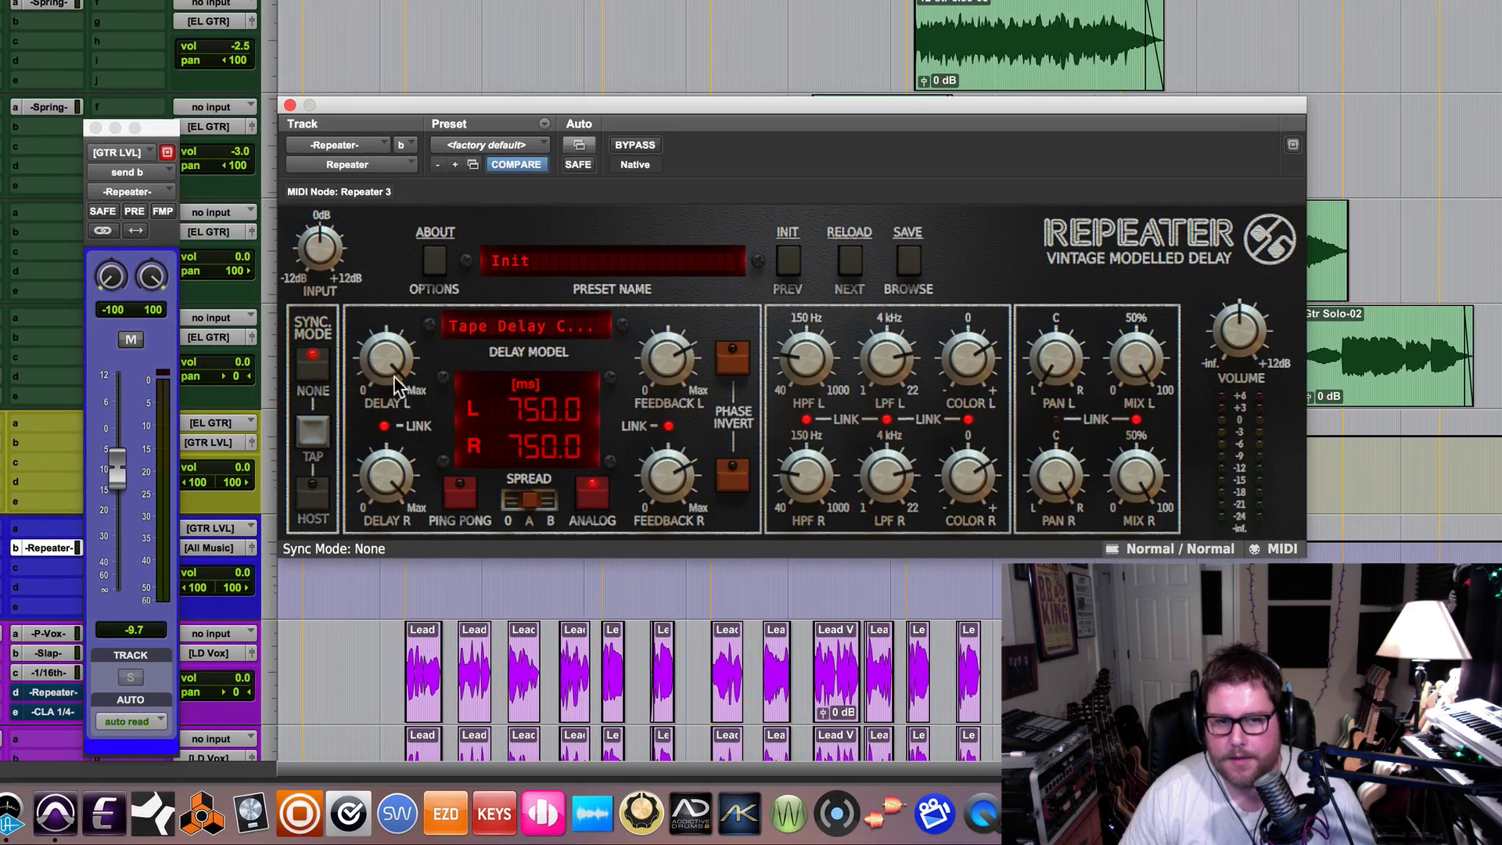
mouse_move(395, 384)
mouse_down()
mouse_move(400, 418)
mouse_move(392, 363)
mouse_up()
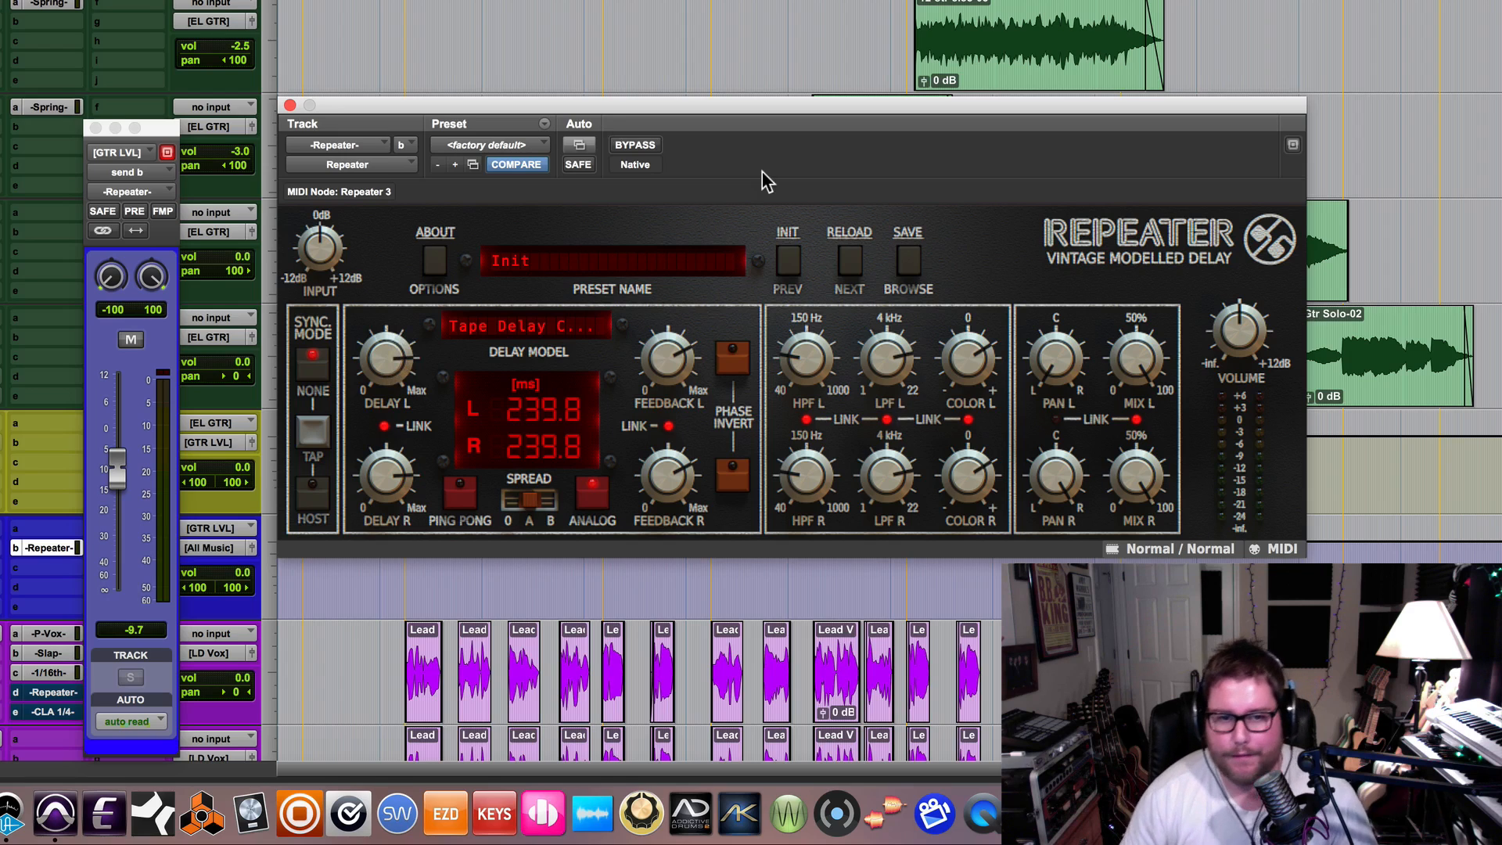
Start playback, audition linked delay times of 316.3 ms and 135.1 ms, and set the left feedback to 89%
key(space)
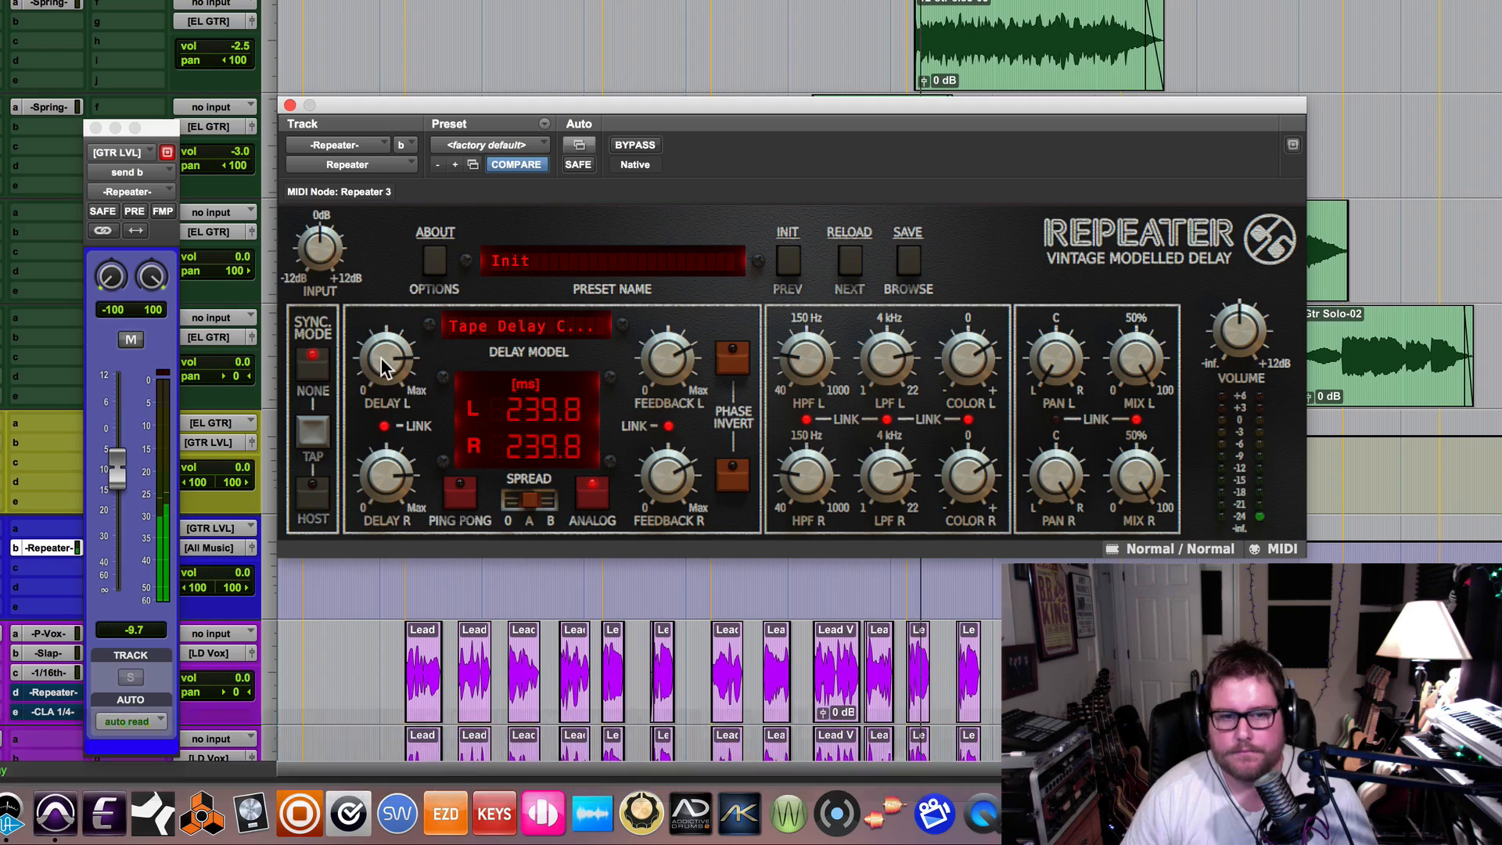
mouse_move(382, 365)
mouse_down()
mouse_move(384, 395)
mouse_move(383, 354)
mouse_up()
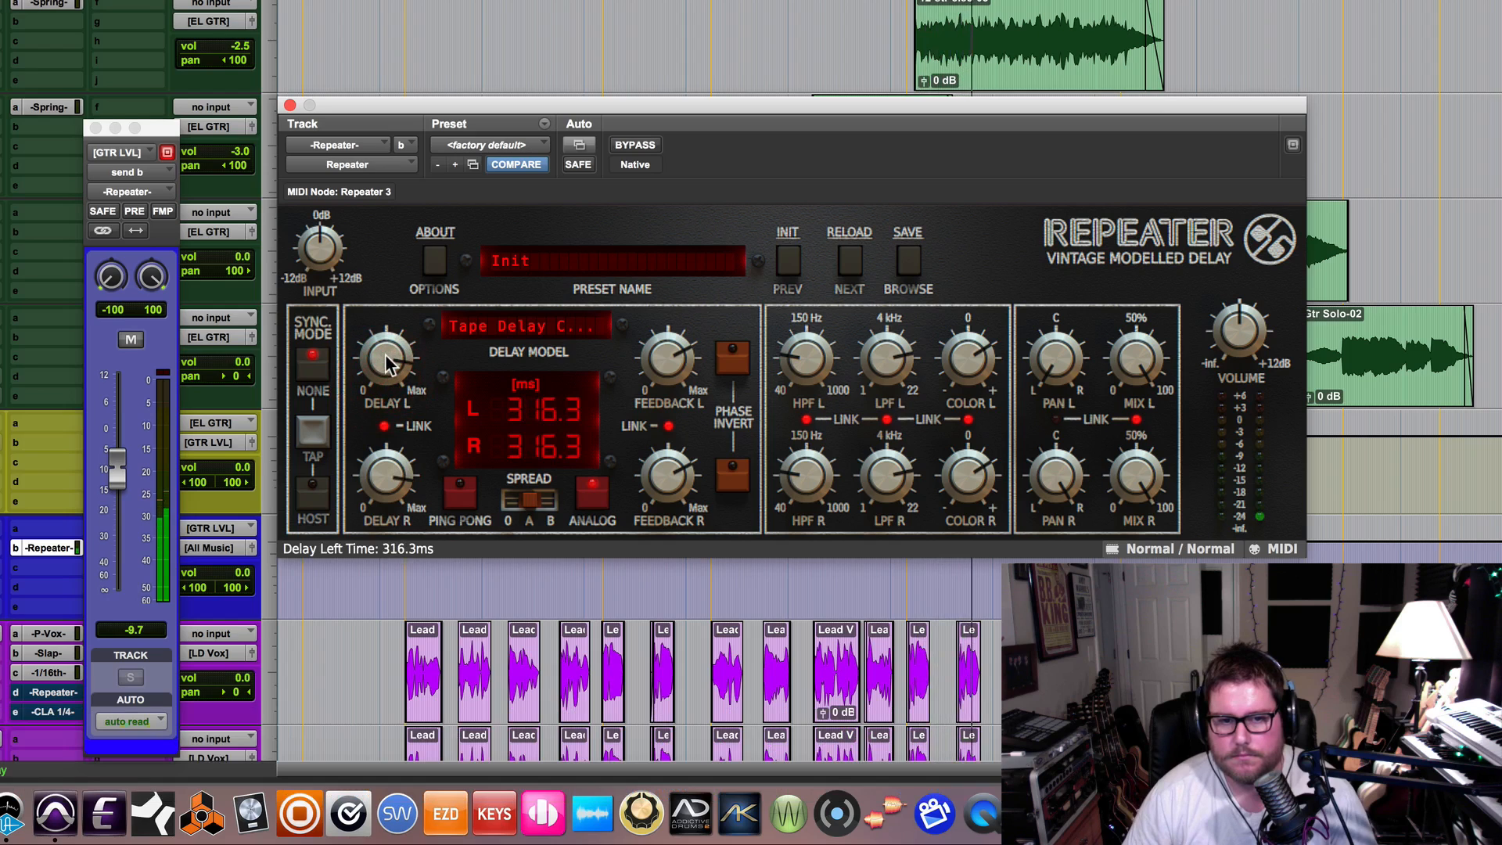
mouse_move(386, 364)
mouse_down()
mouse_move(390, 461)
mouse_move(387, 388)
mouse_up()
drag(662, 350, 663, 338)
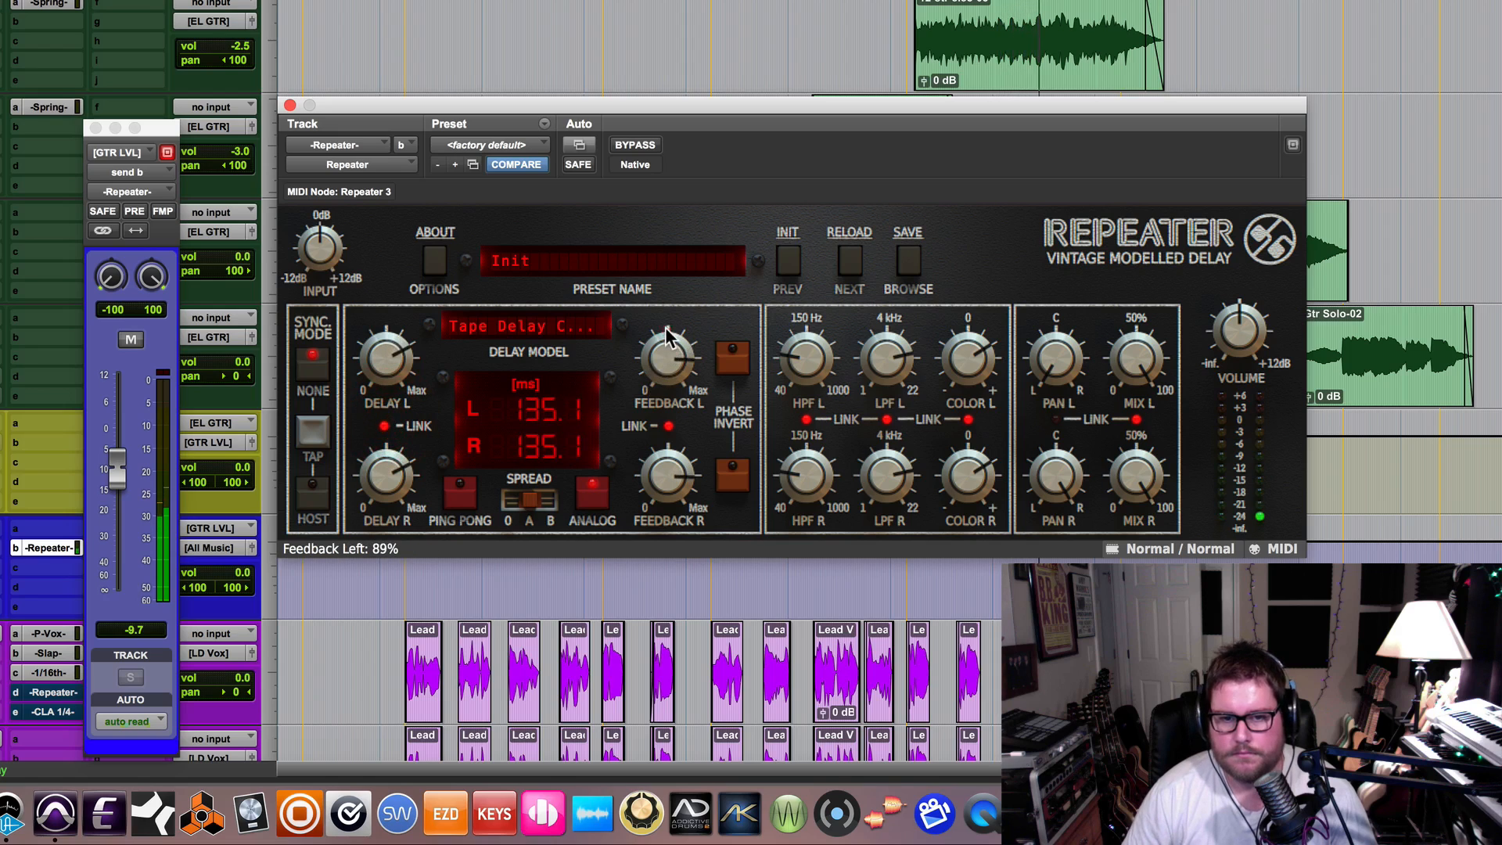
Audition 500.5 ms linked delay times with different left feedback amounts, and shorten the delay to 80.2 ms with readjusted feedback
drag(405, 366, 391, 312)
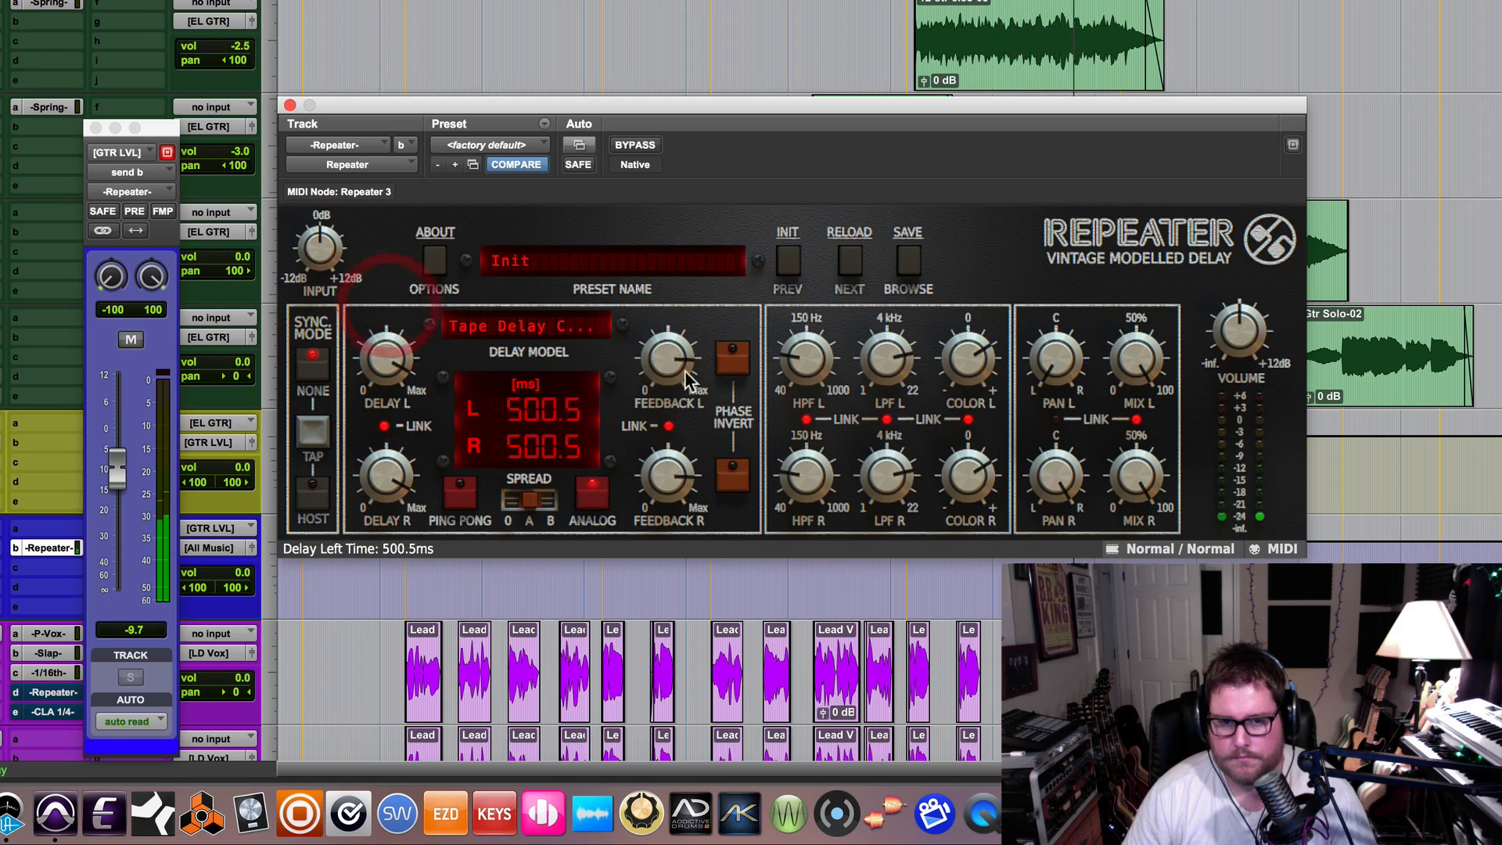
drag(677, 354, 670, 350)
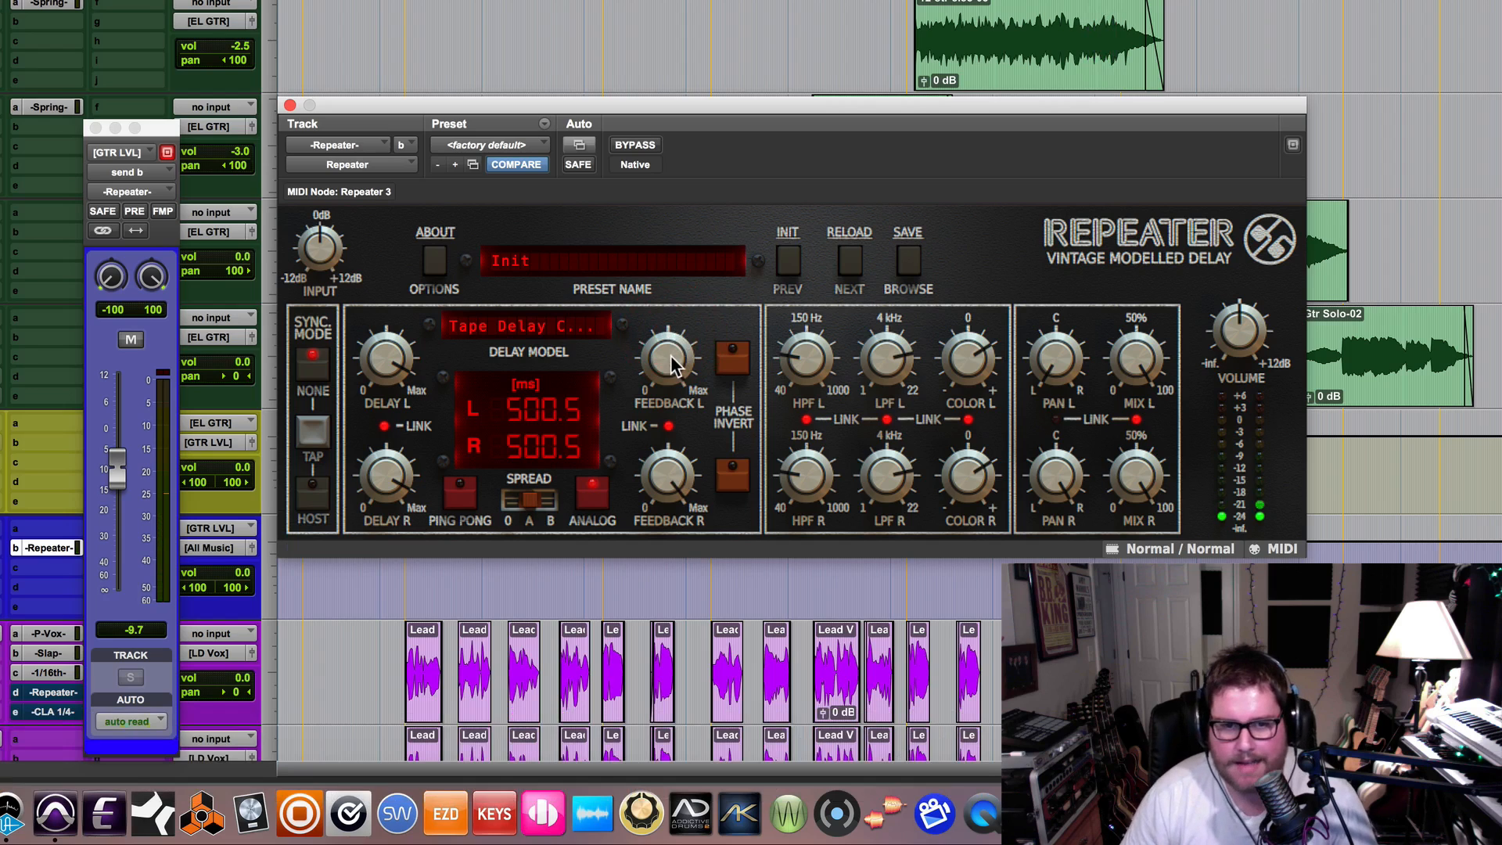
drag(671, 356, 671, 342)
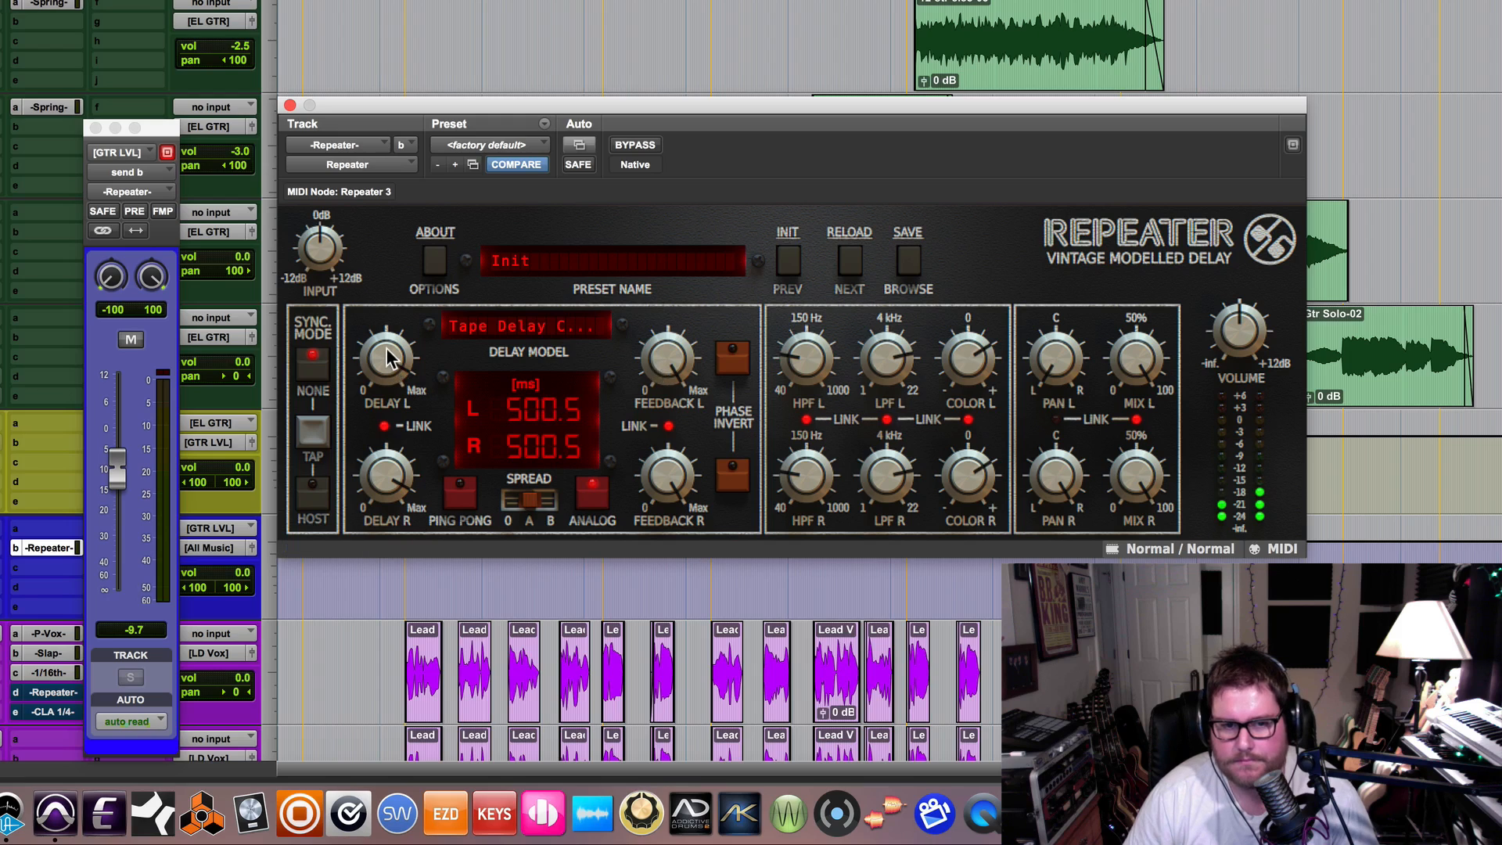
drag(389, 357, 387, 421)
drag(666, 360, 629, 592)
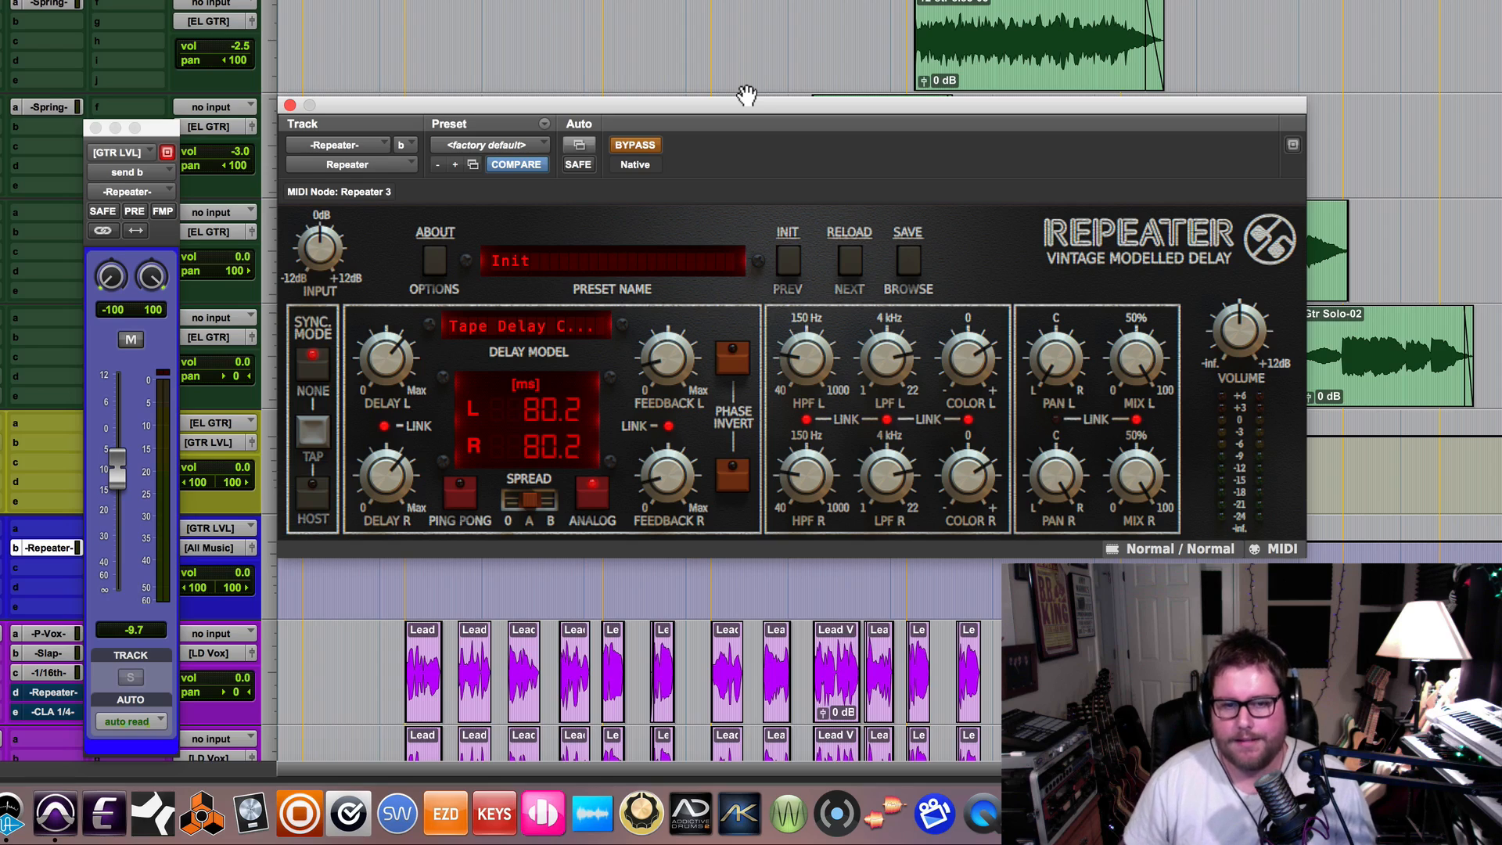
Look through the available delay models and keep Tape Delay Classic selected
click(556, 330)
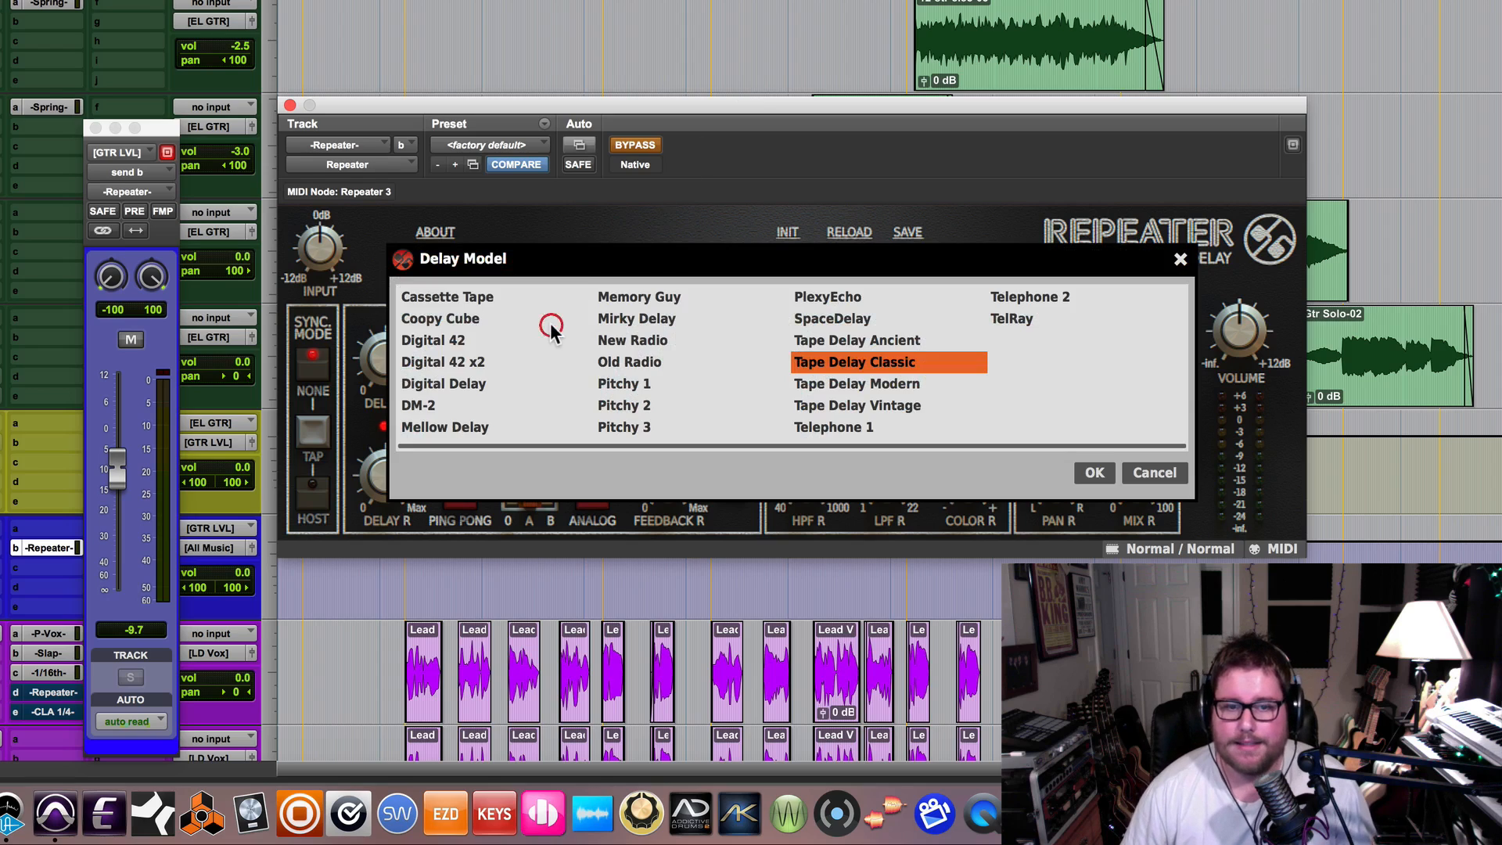
click(1150, 474)
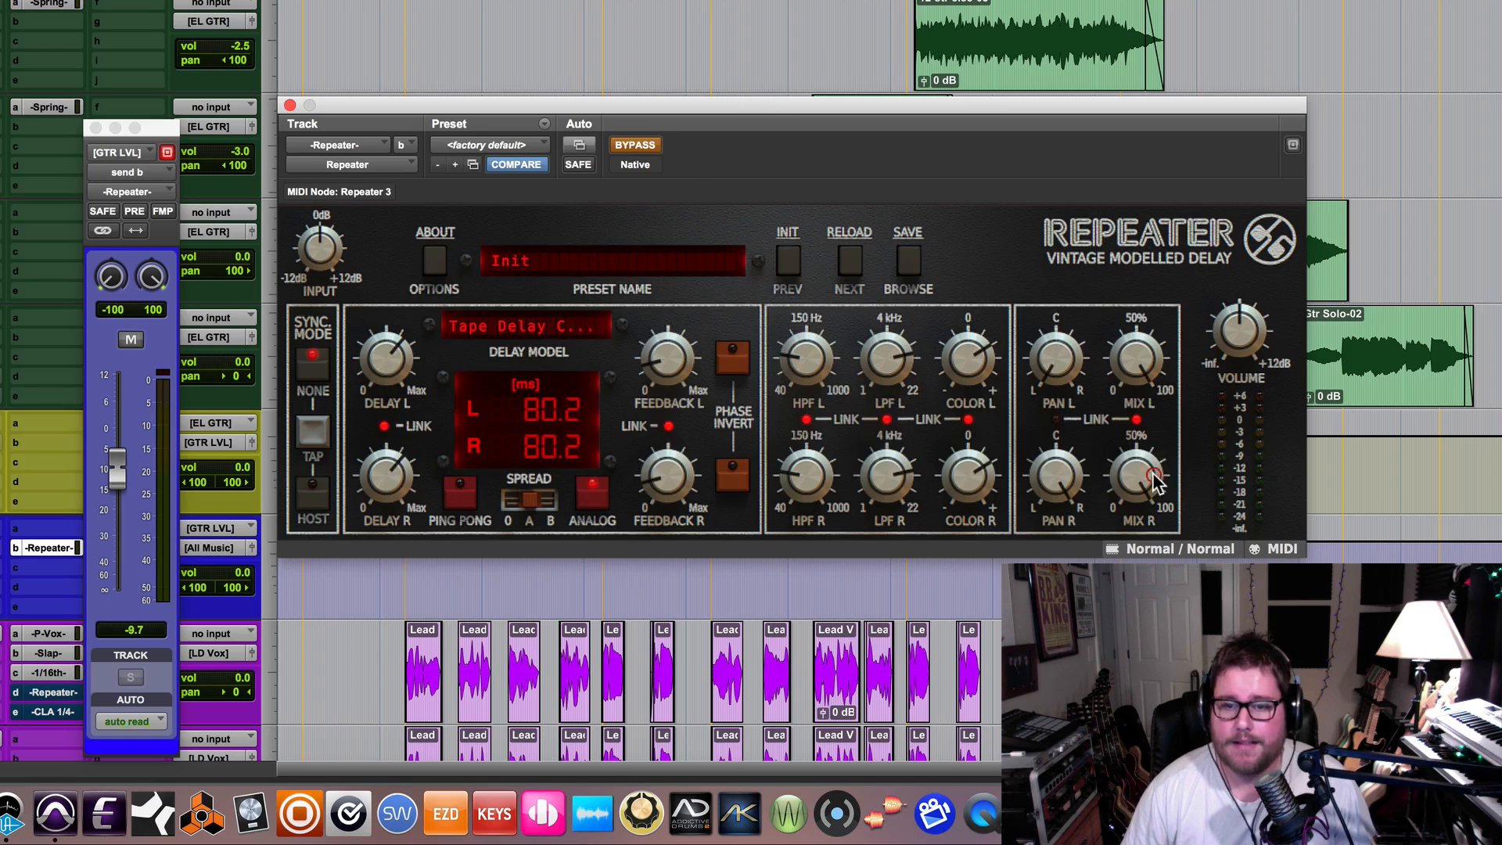